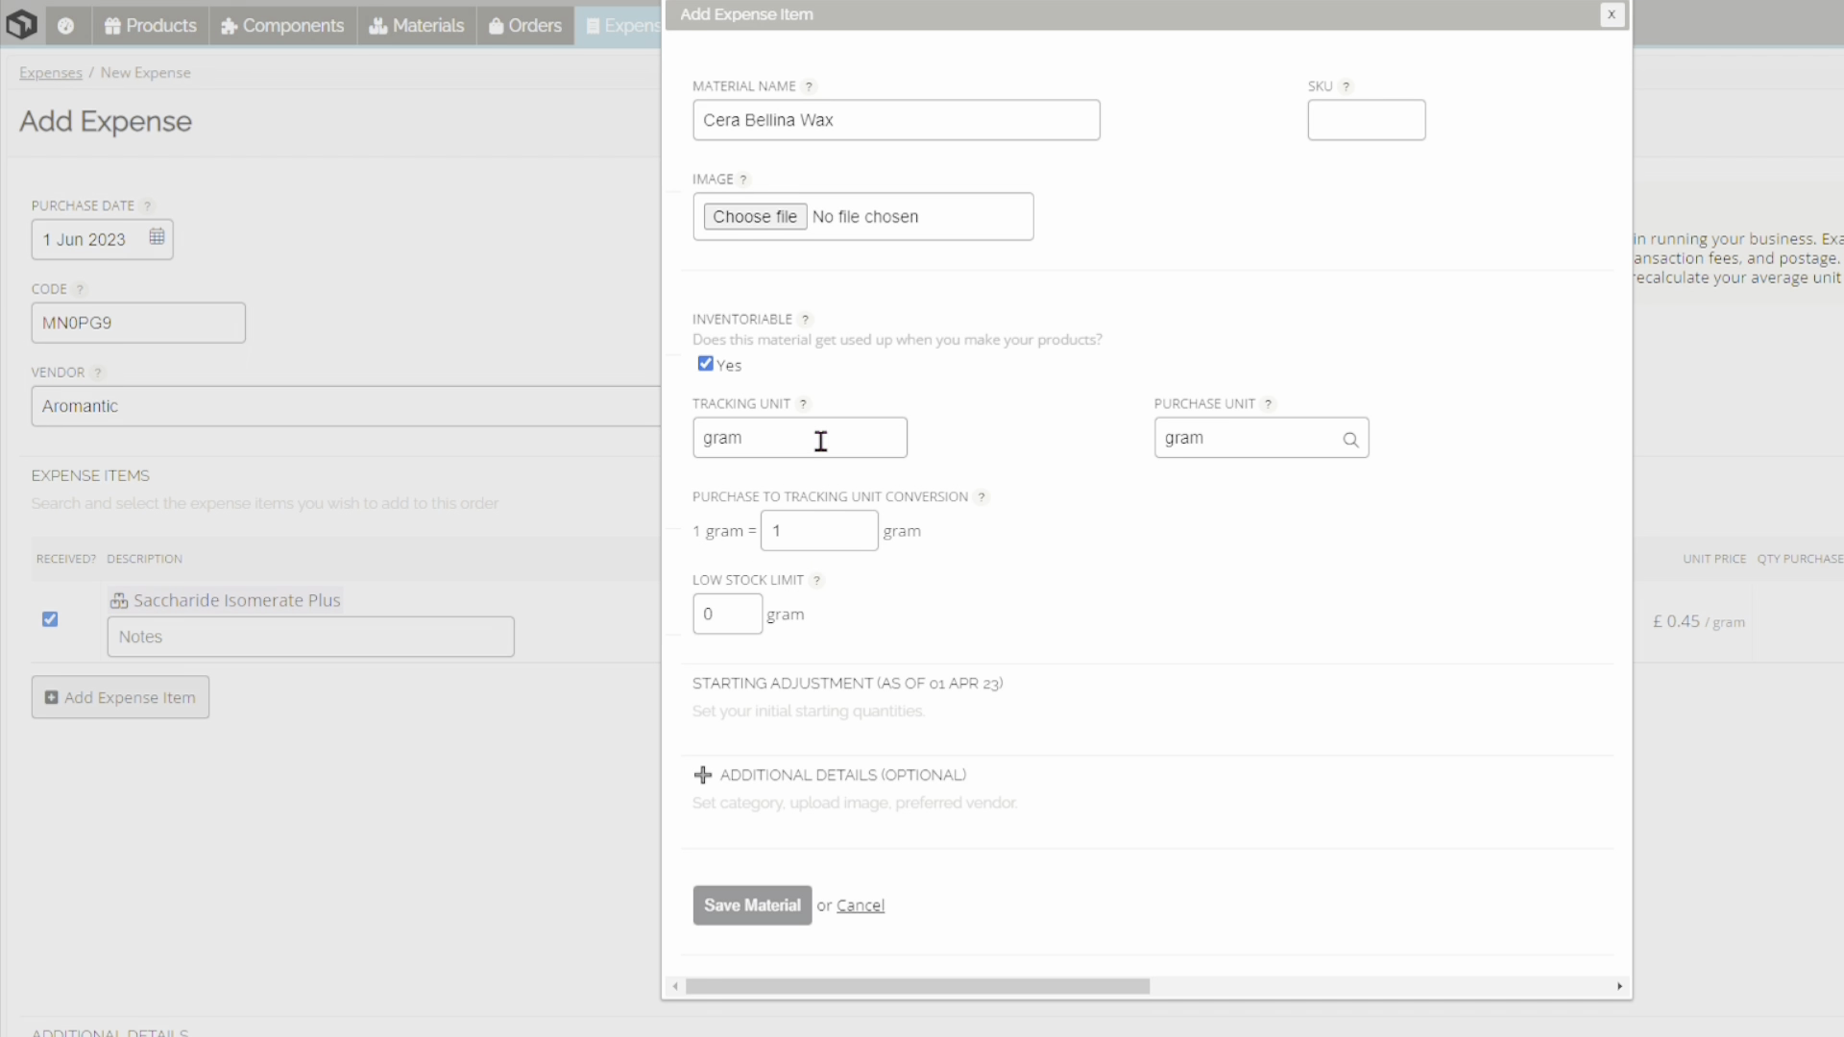
# Set the low stock limit of the new Cera Bellina Wax material to 5 gram.
pyautogui.moveTo(817, 410)
pyautogui.click(744, 630)
pyautogui.press('BackSpace')
pyautogui.write('5')
pyautogui.click(889, 625)
# Expand the new material's additional details and assign it to the existing Wax category.
pyautogui.click(703, 775)
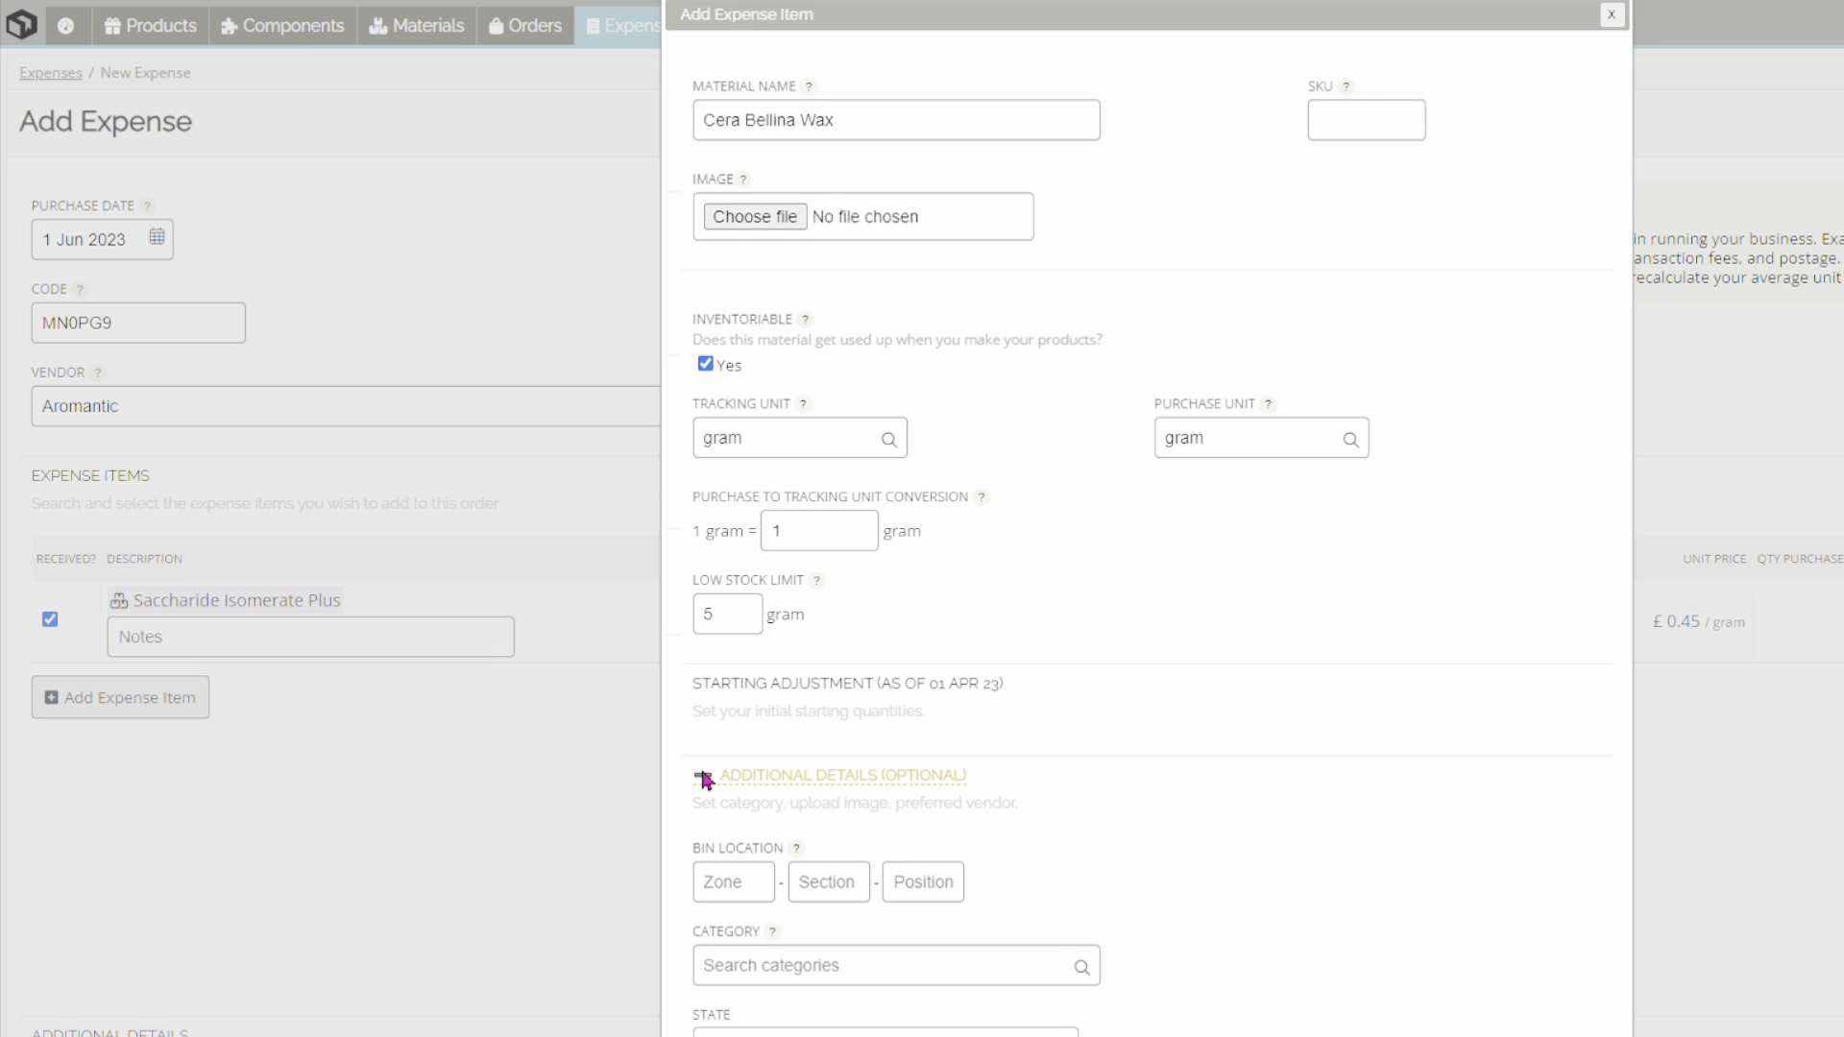
pyautogui.scroll(-5, 1312, 710)
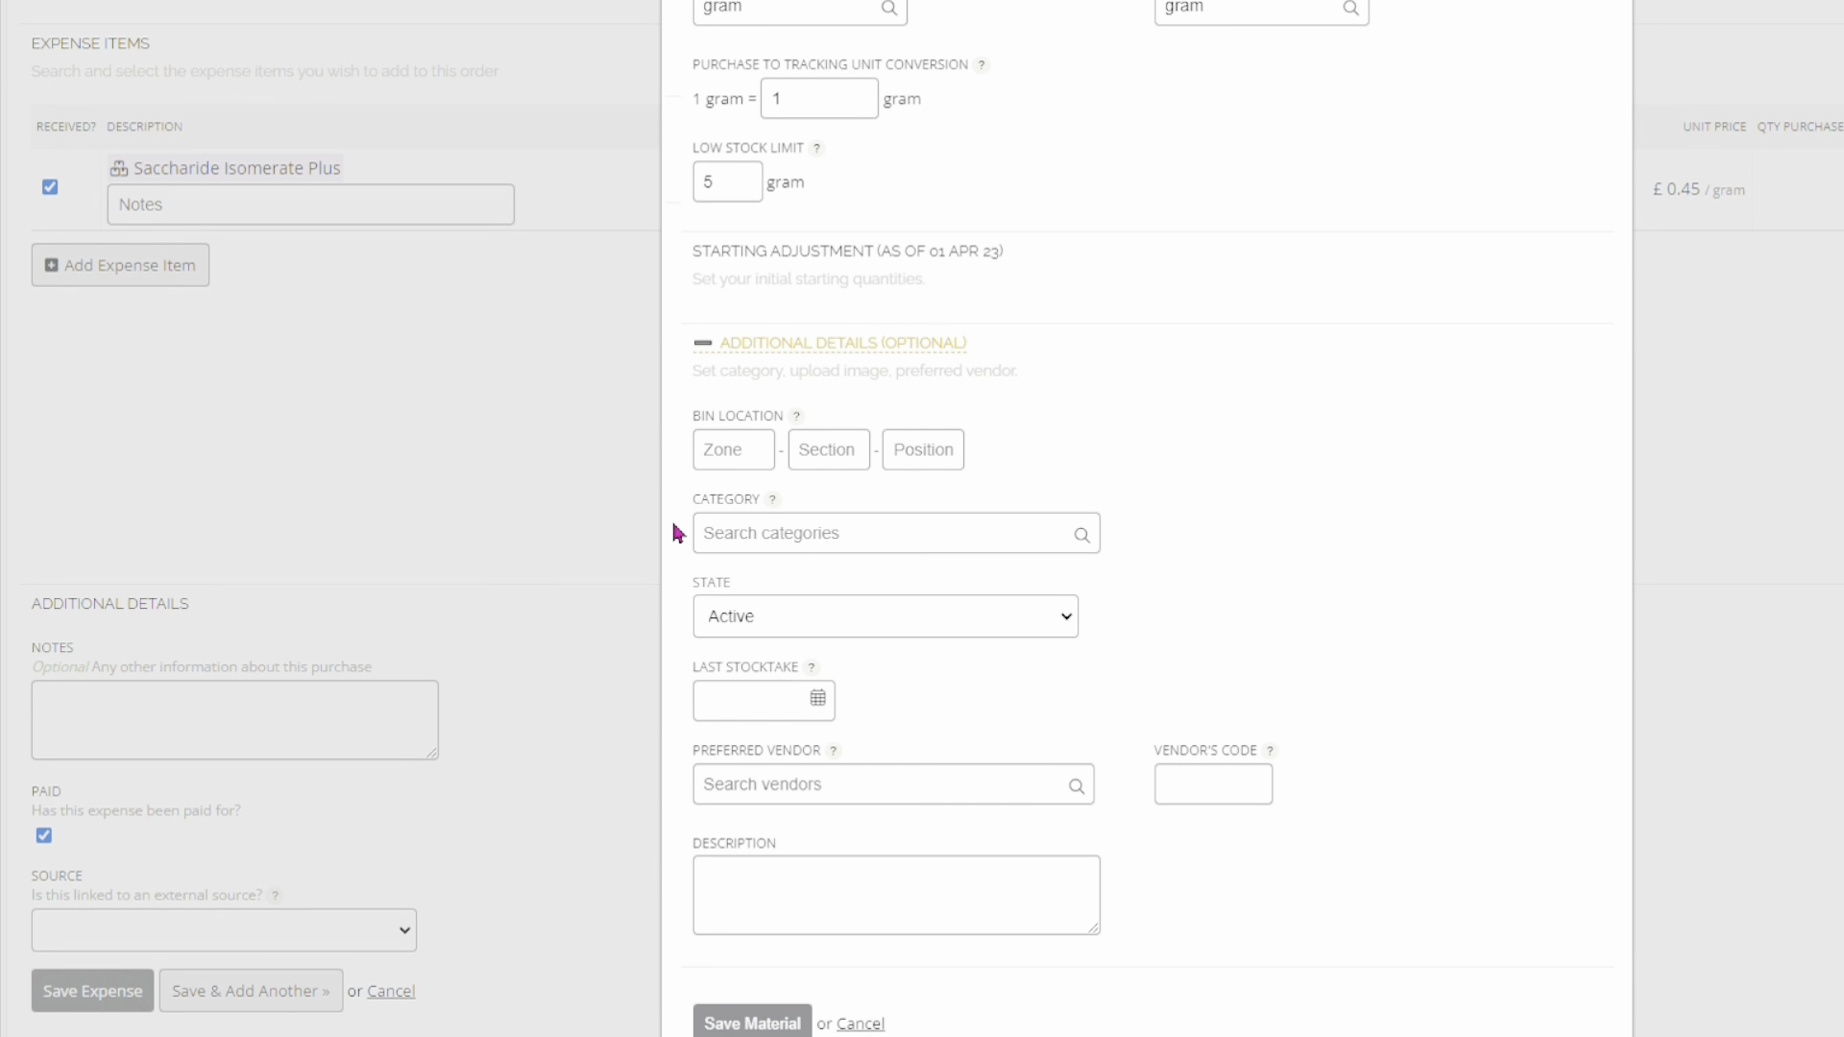
pyautogui.click(738, 551)
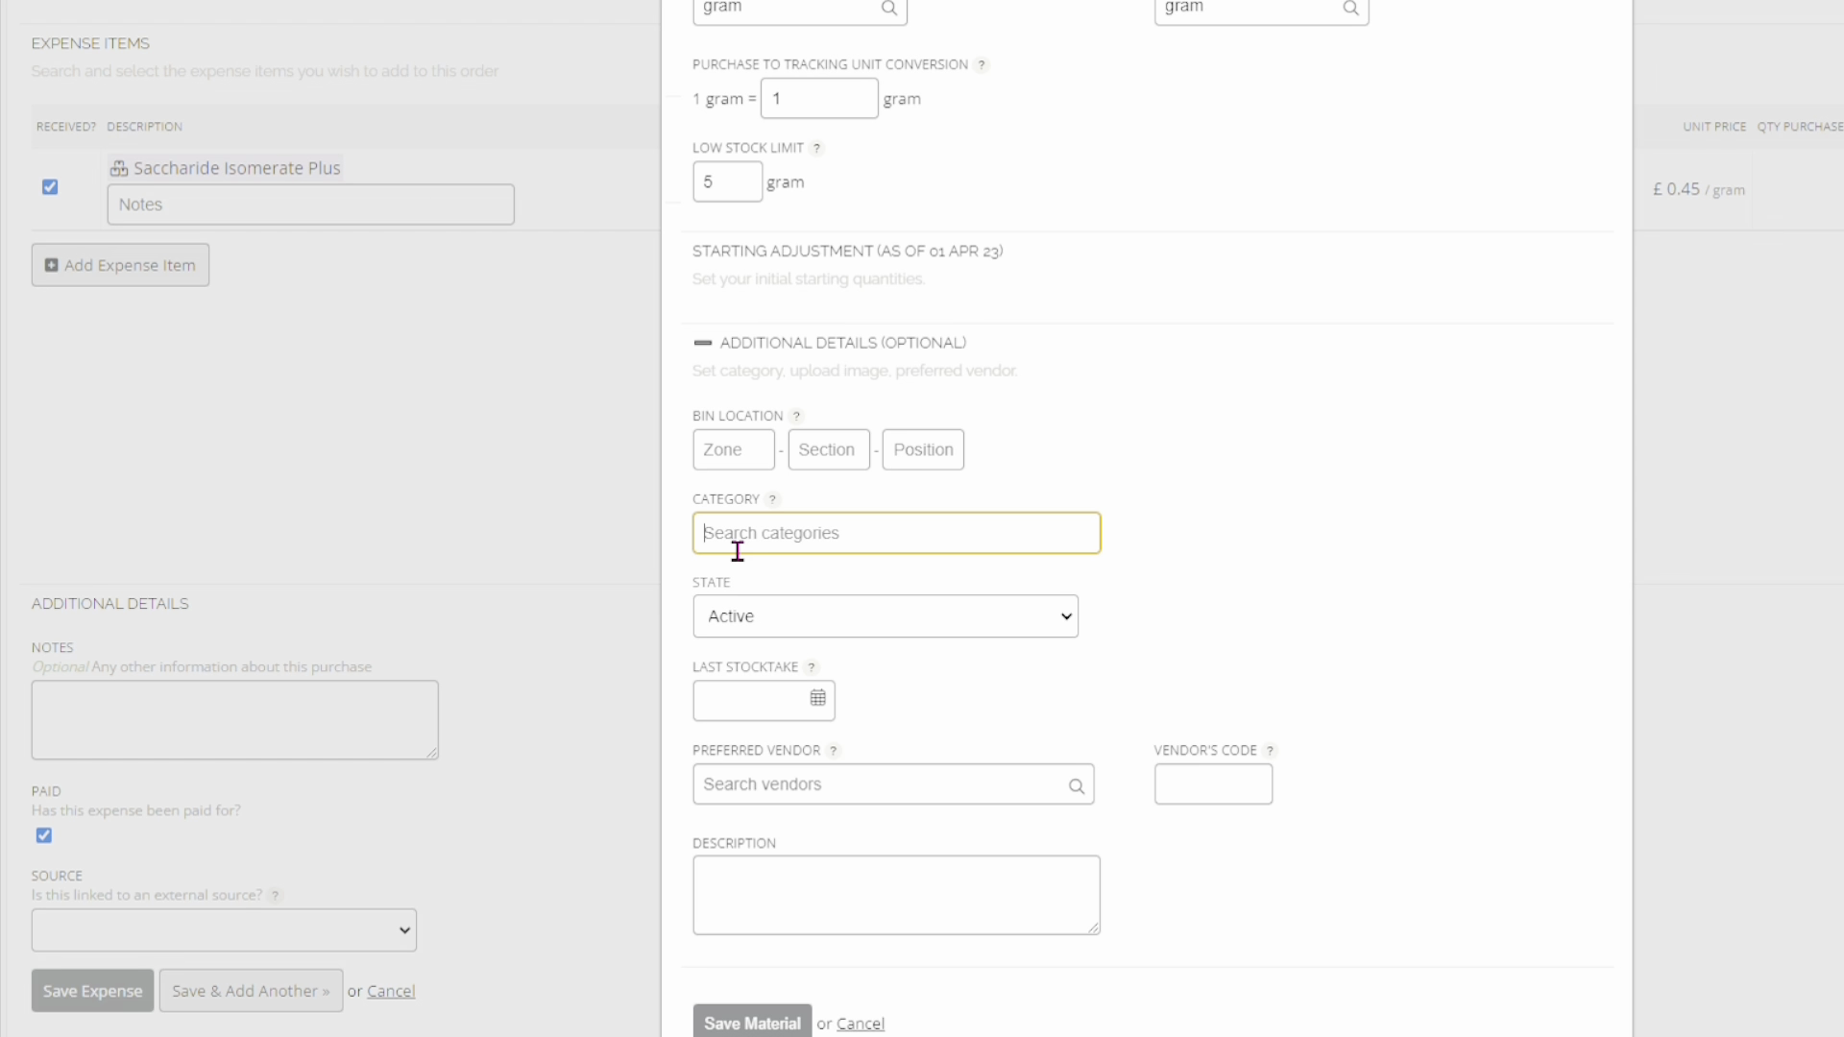
pyautogui.write('wa')
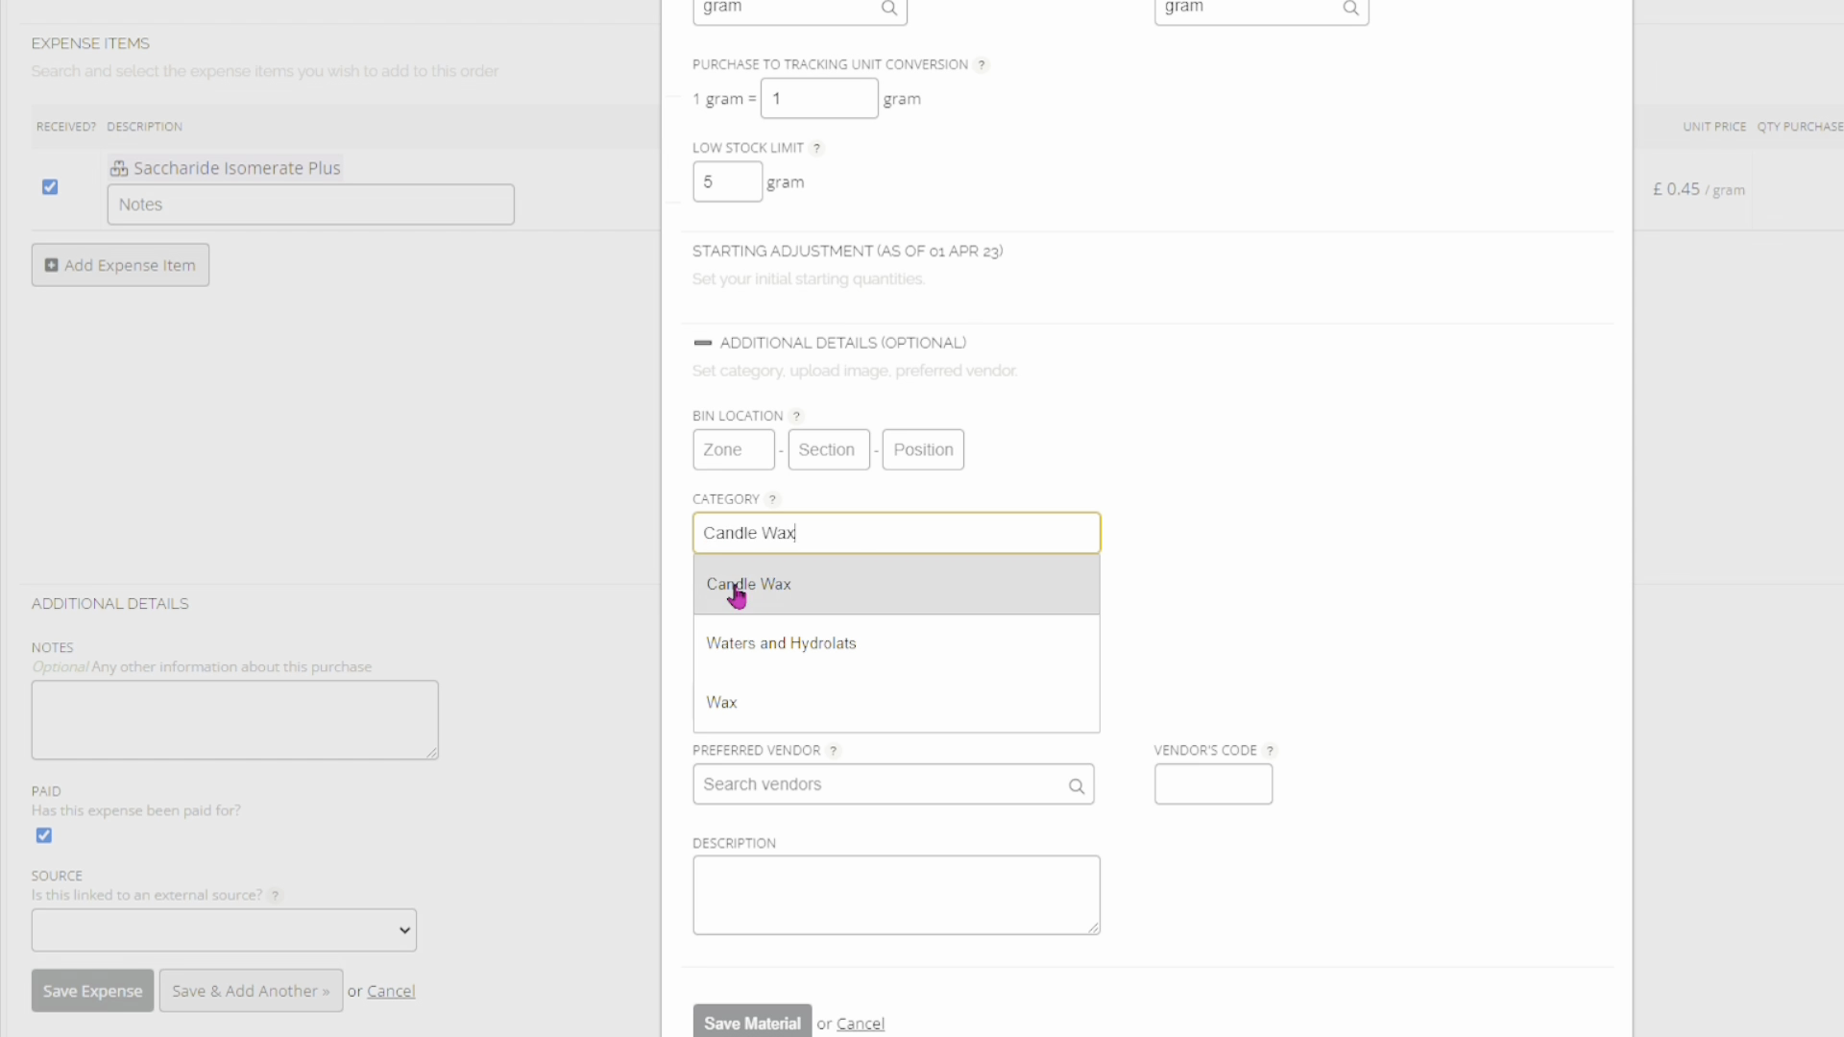
pyautogui.click(756, 721)
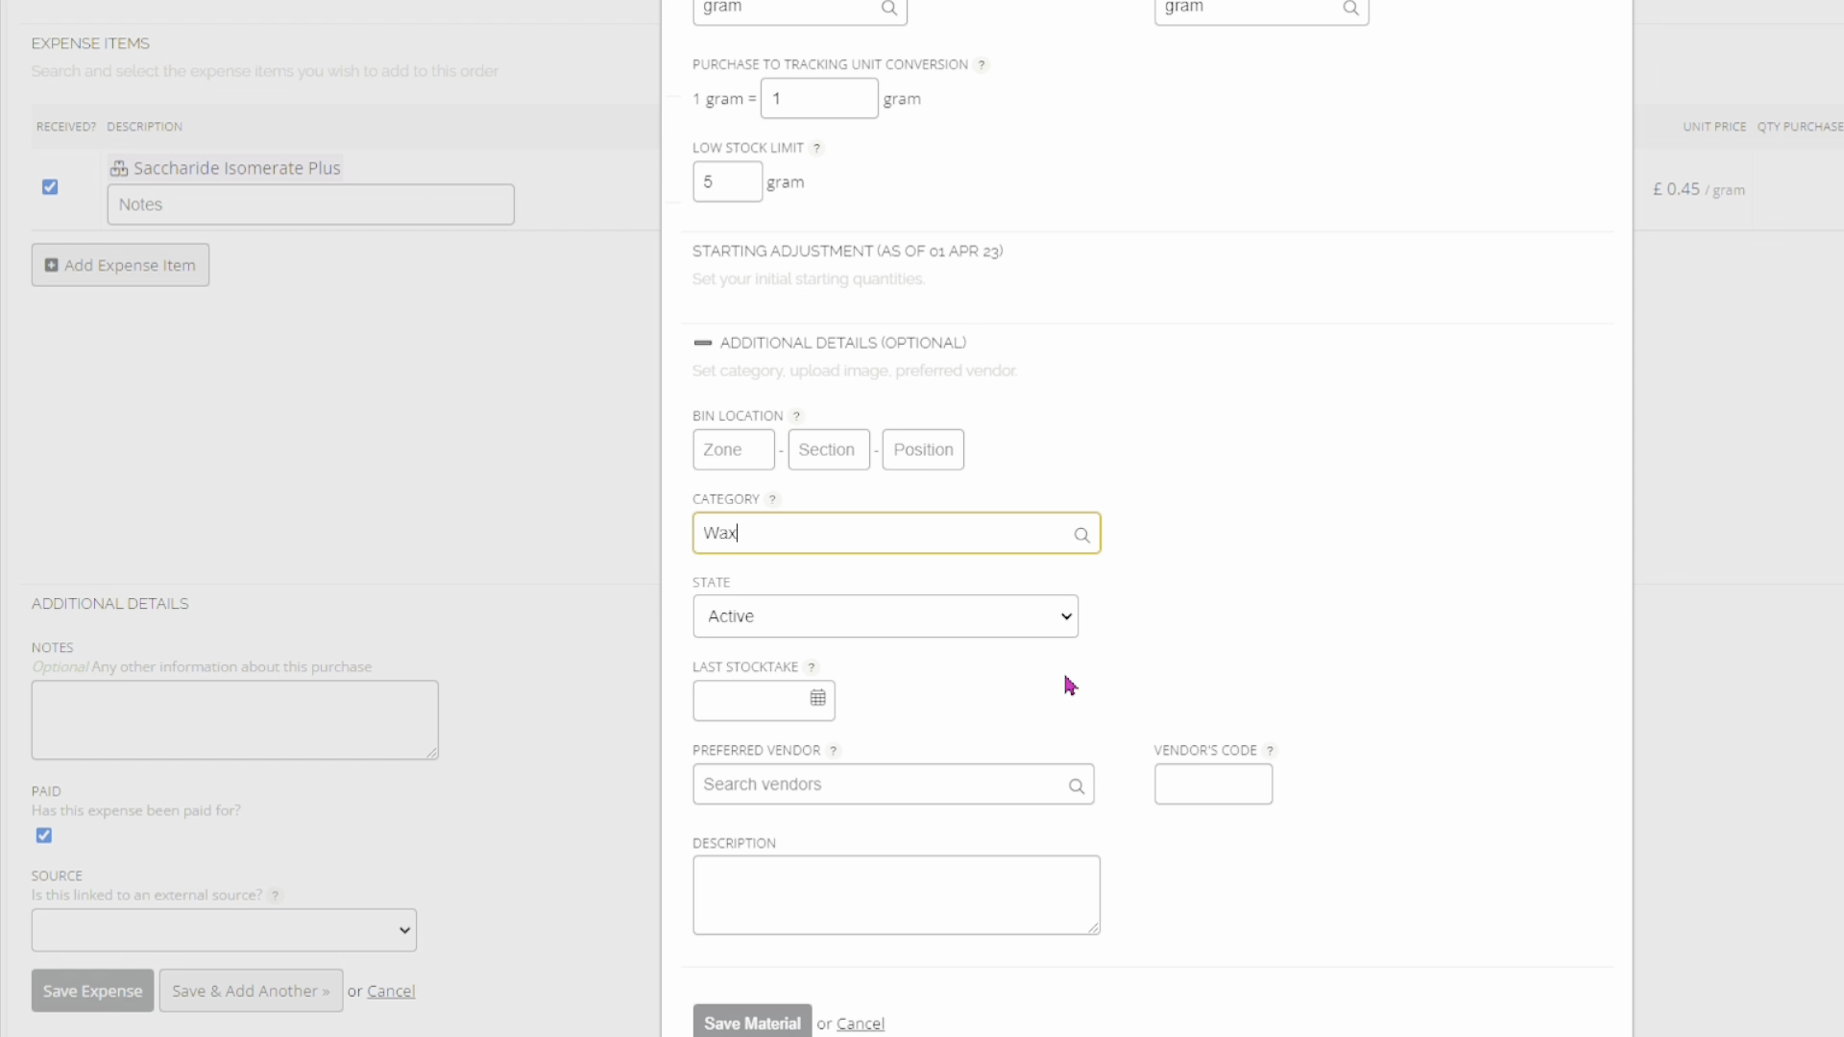
# Choose Aromantic as the material's preferred vendor with vendor's code AROMAN, and save the material.
pyautogui.click(795, 803)
pyautogui.write('aroma')
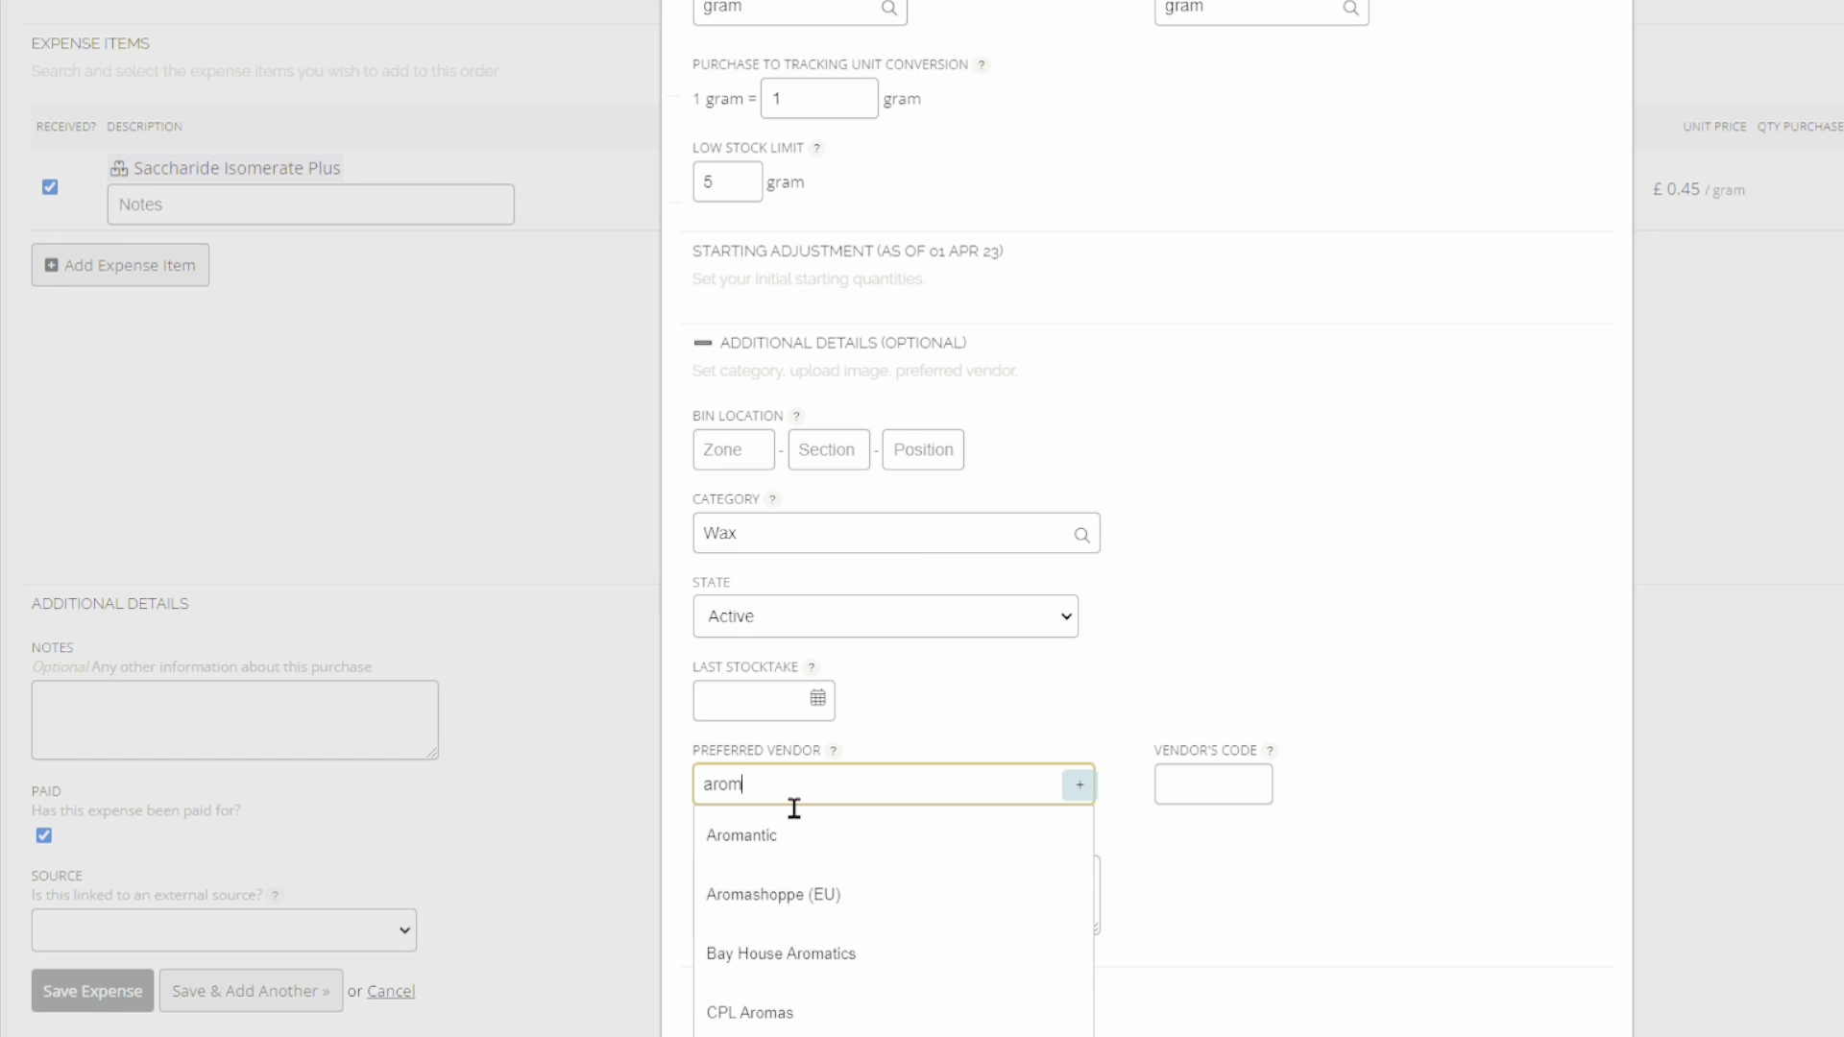
pyautogui.click(725, 836)
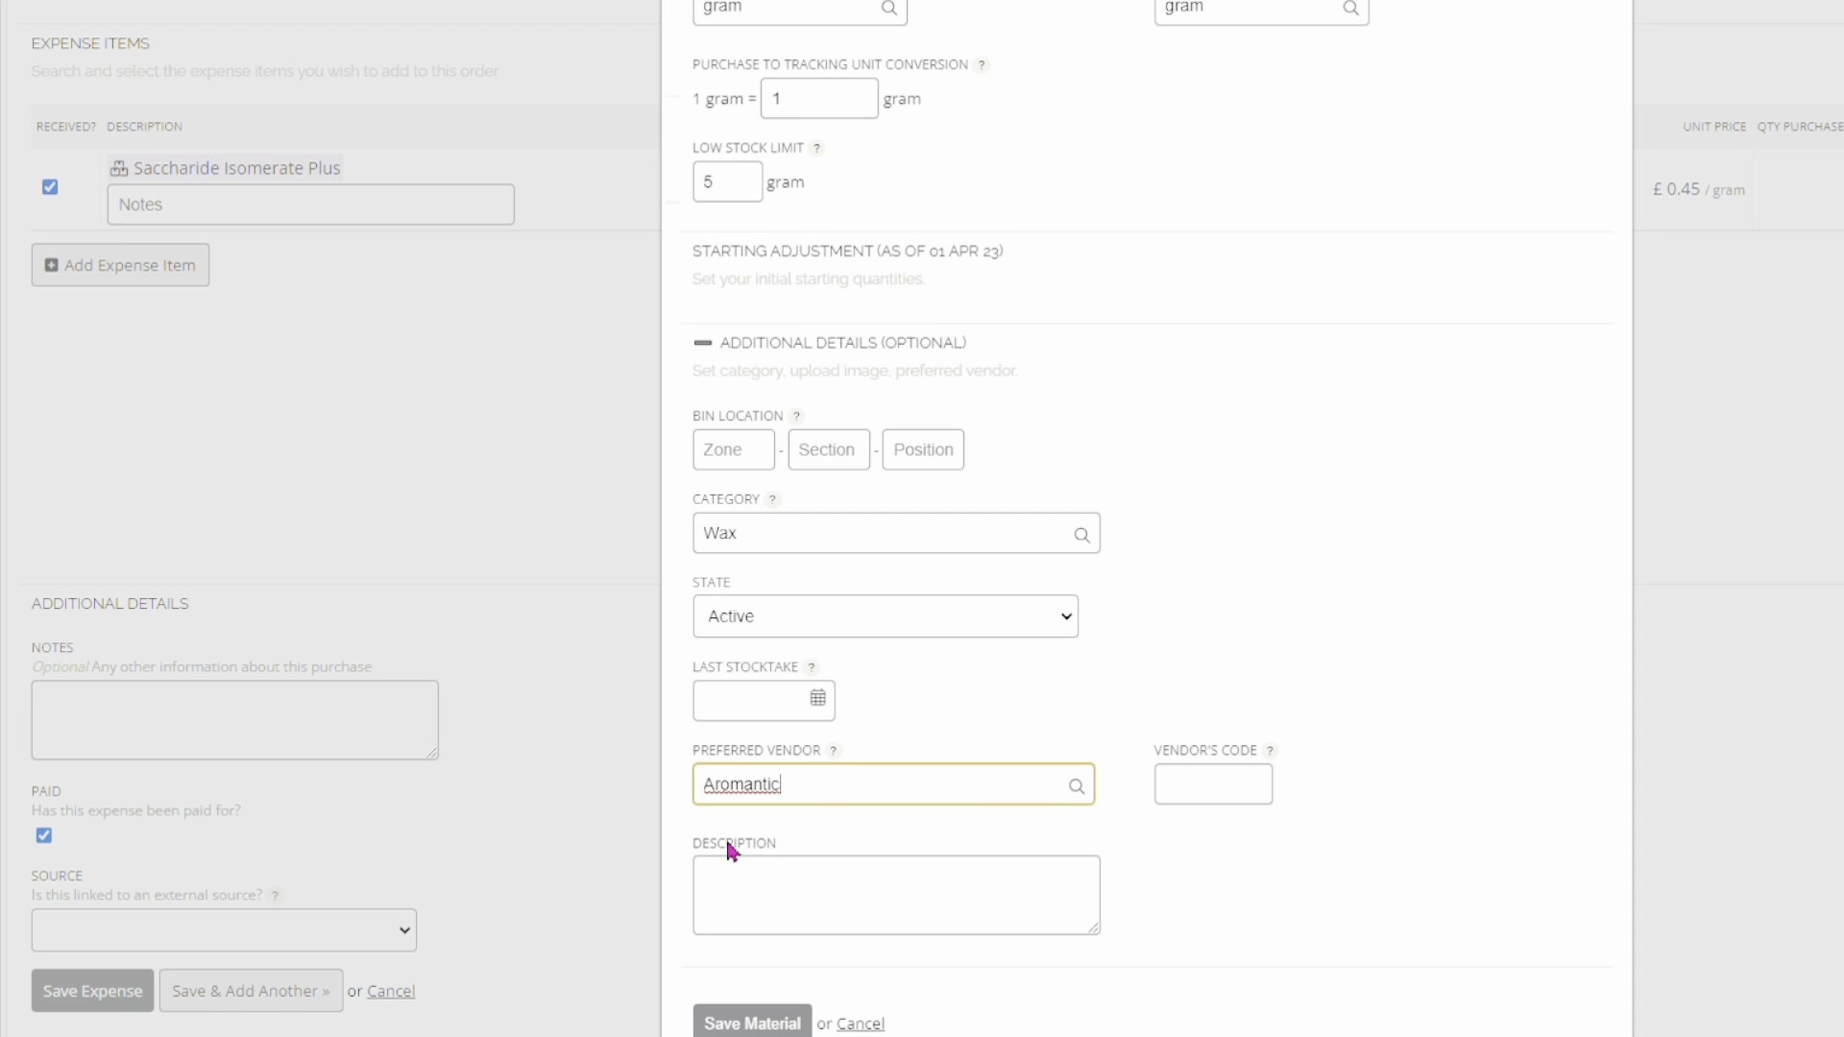
pyautogui.click(1212, 812)
pyautogui.write('AROMAN')
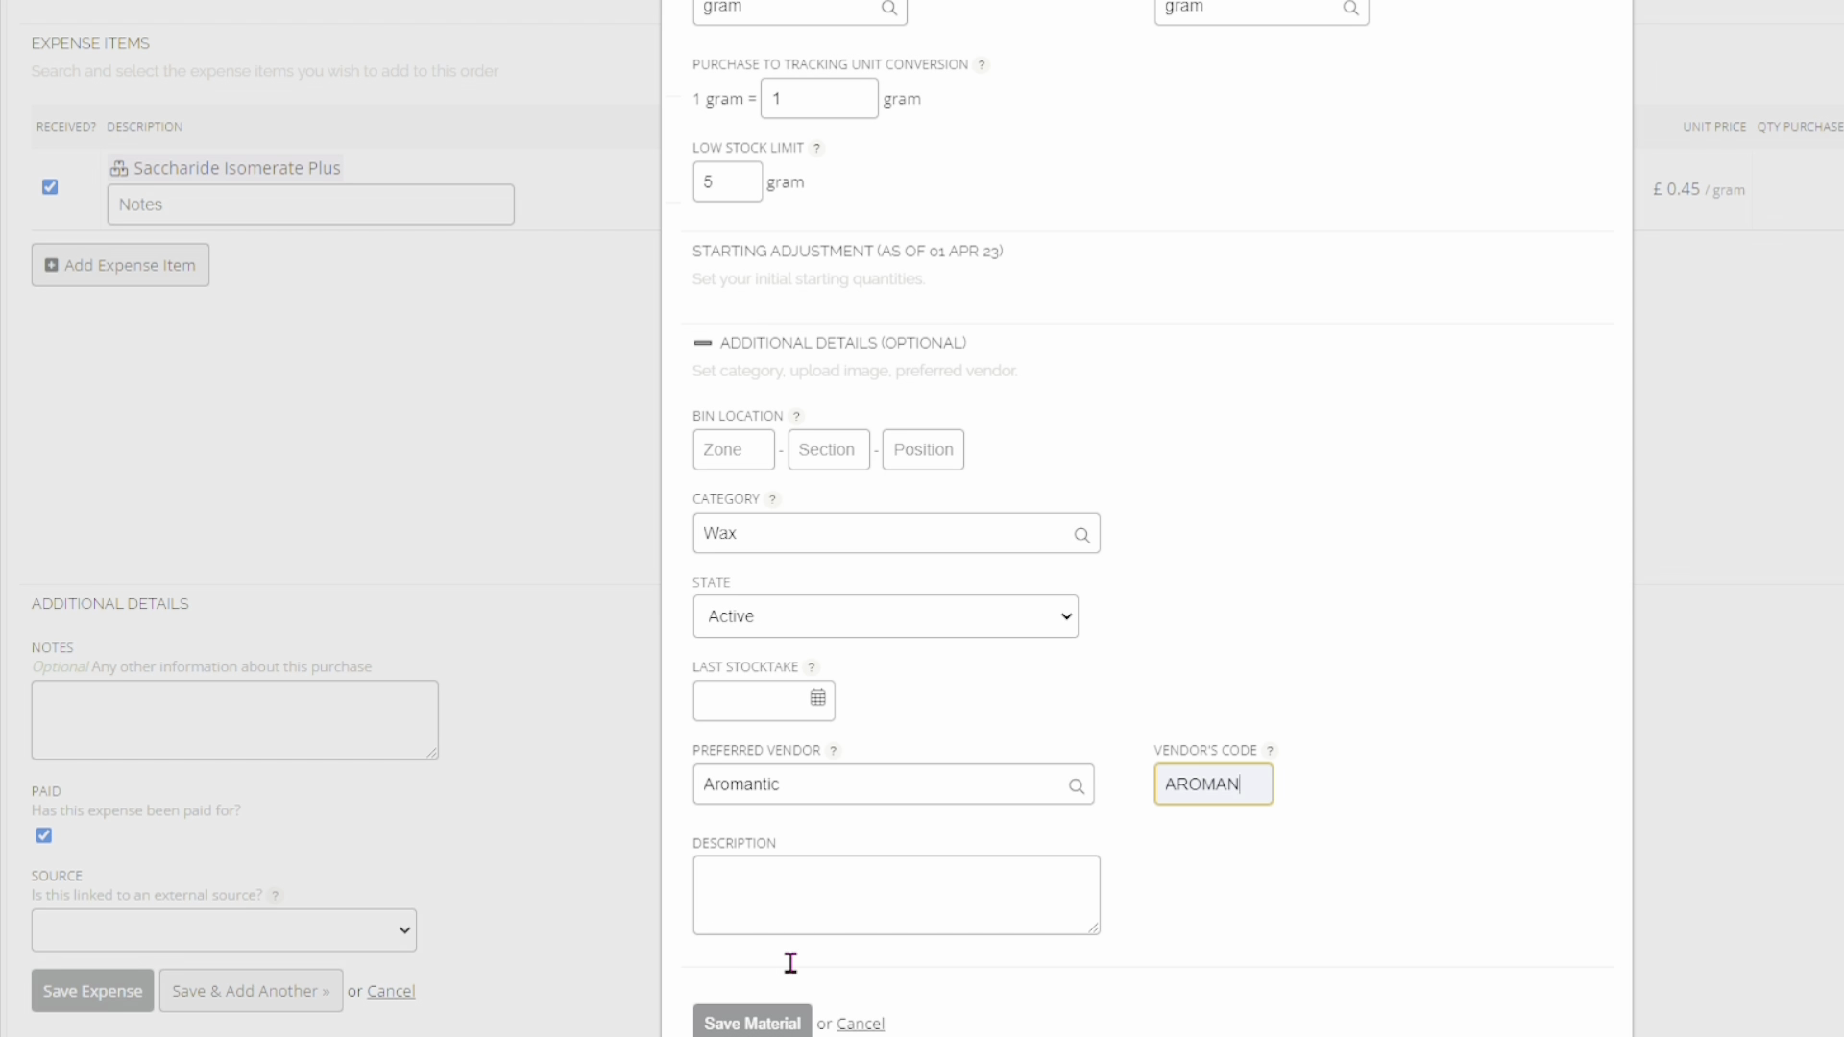
pyautogui.click(783, 1025)
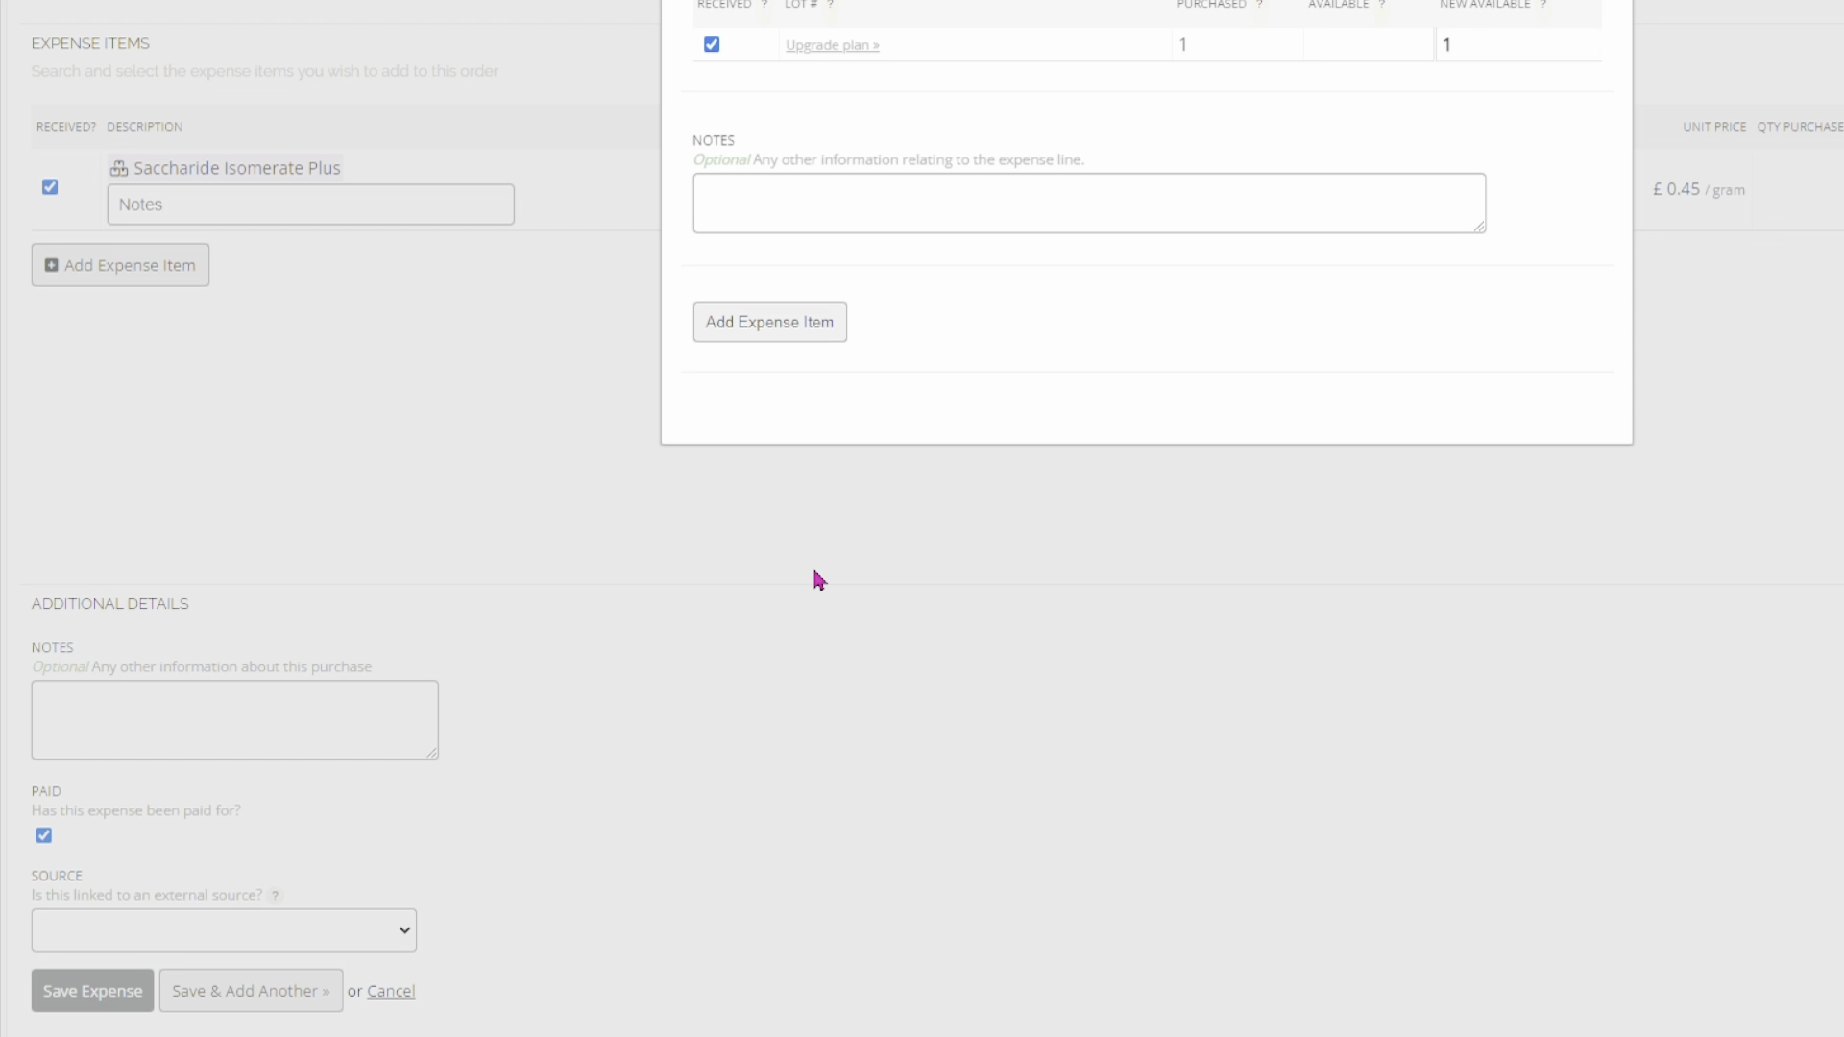
# Set the Cera Bellina Wax tracking quantity to 50 gram and total cost to £5.50, and add it to the expense.
pyautogui.scroll(5, 817, 579)
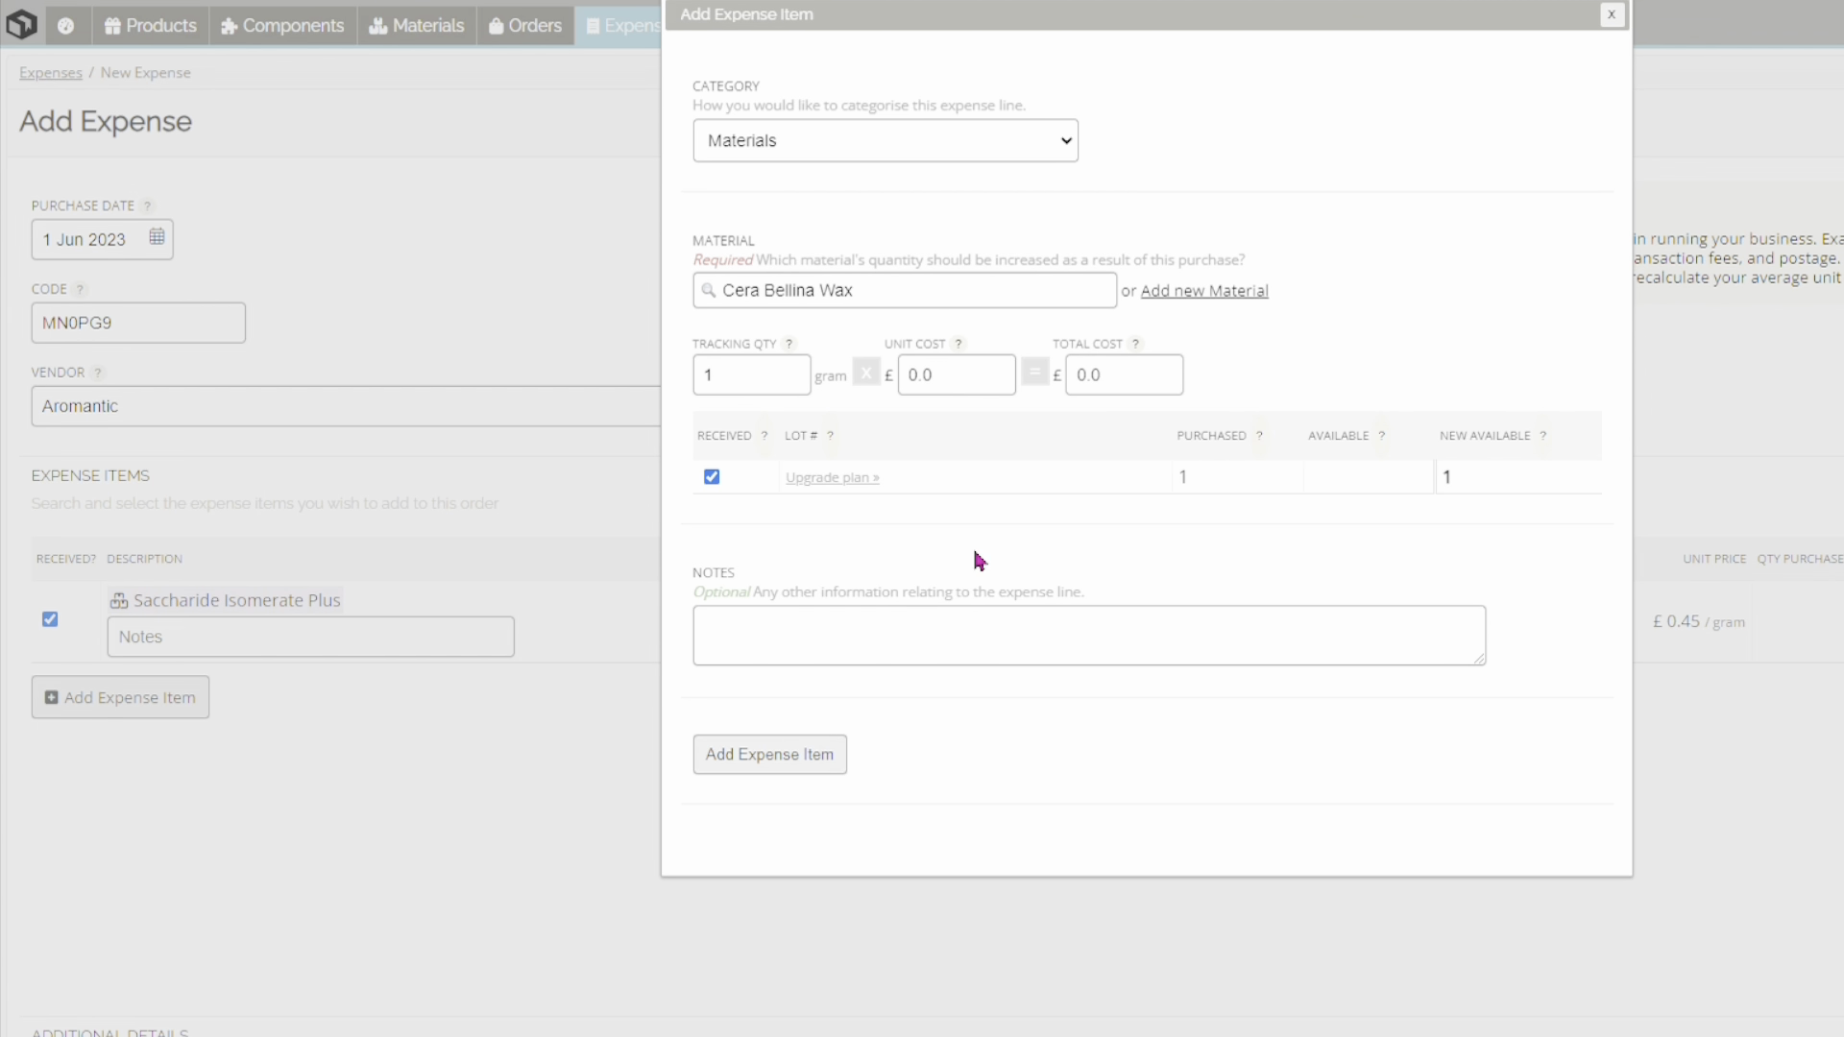
pyautogui.click(737, 401)
pyautogui.press('BackSpace')
pyautogui.write('50')
pyautogui.click(1110, 397)
pyautogui.write('5.50')
pyautogui.click(1190, 563)
pyautogui.click(748, 755)
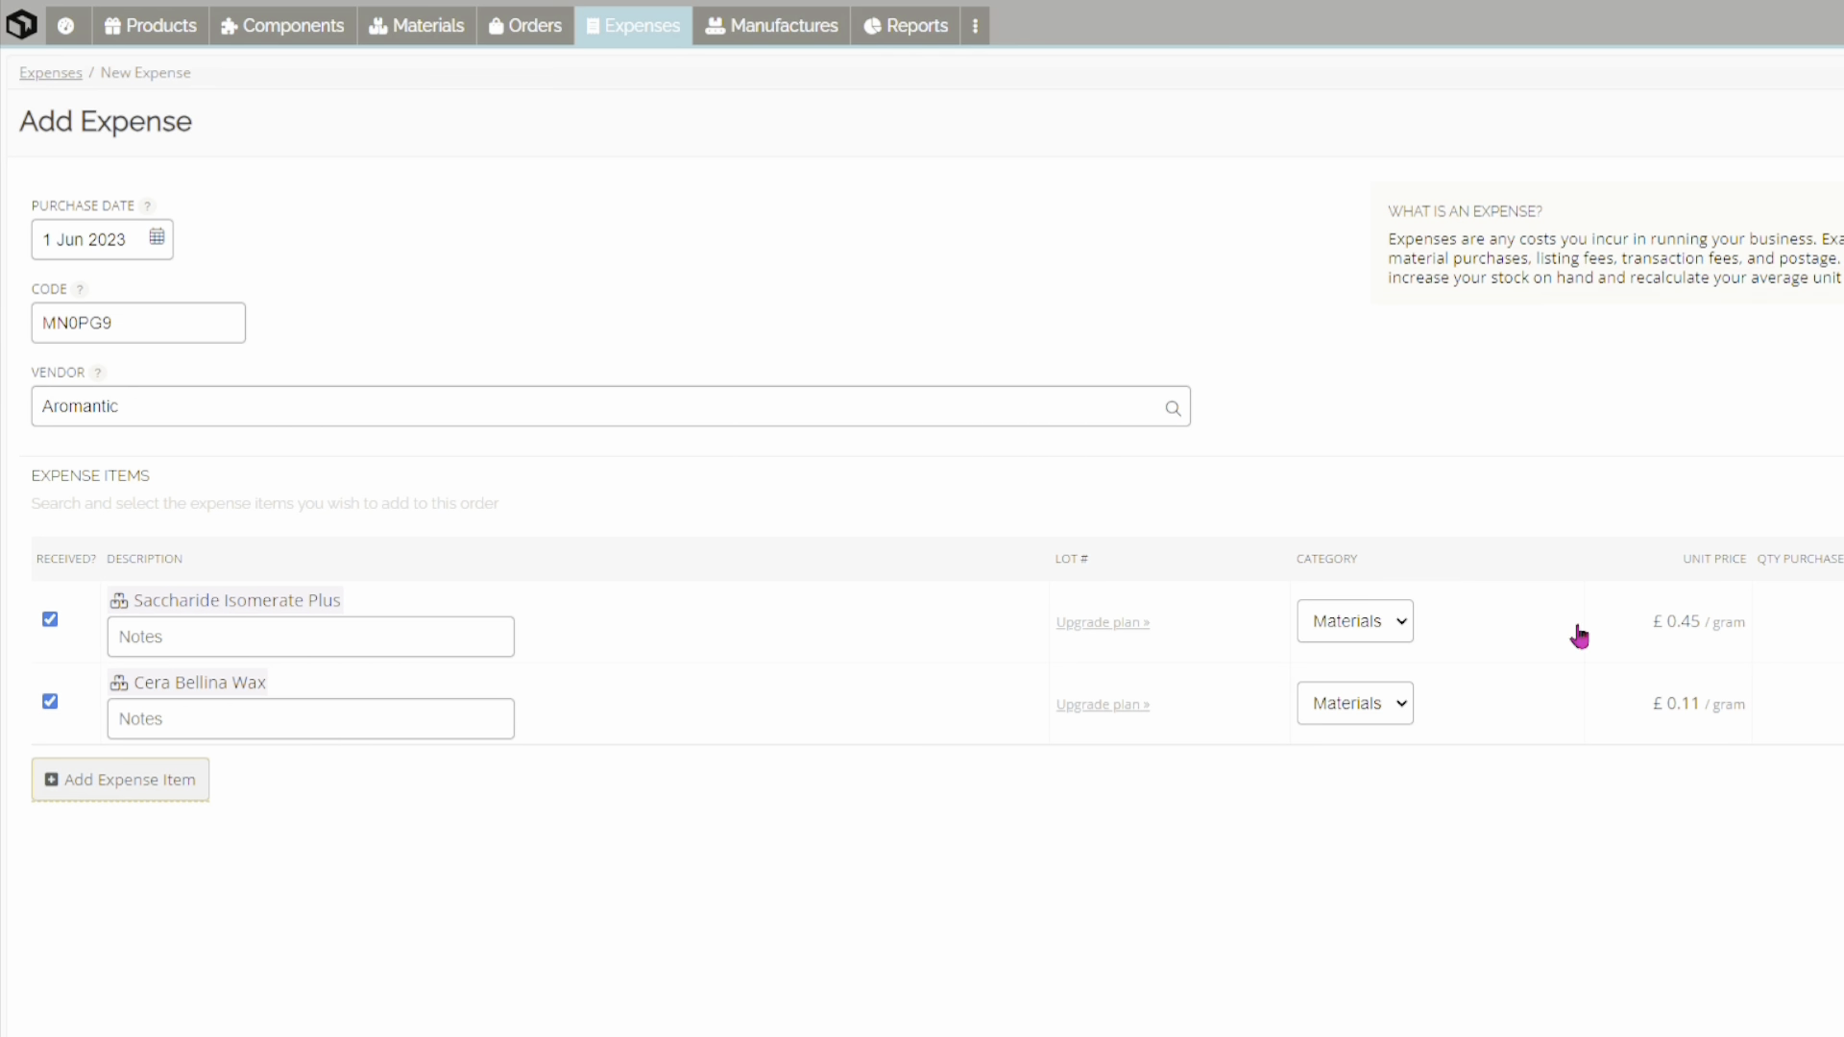
# Enter £2.80 tax and £4 shipping on the expense, and save the expense.
pyautogui.scroll(-5, 1722, 769)
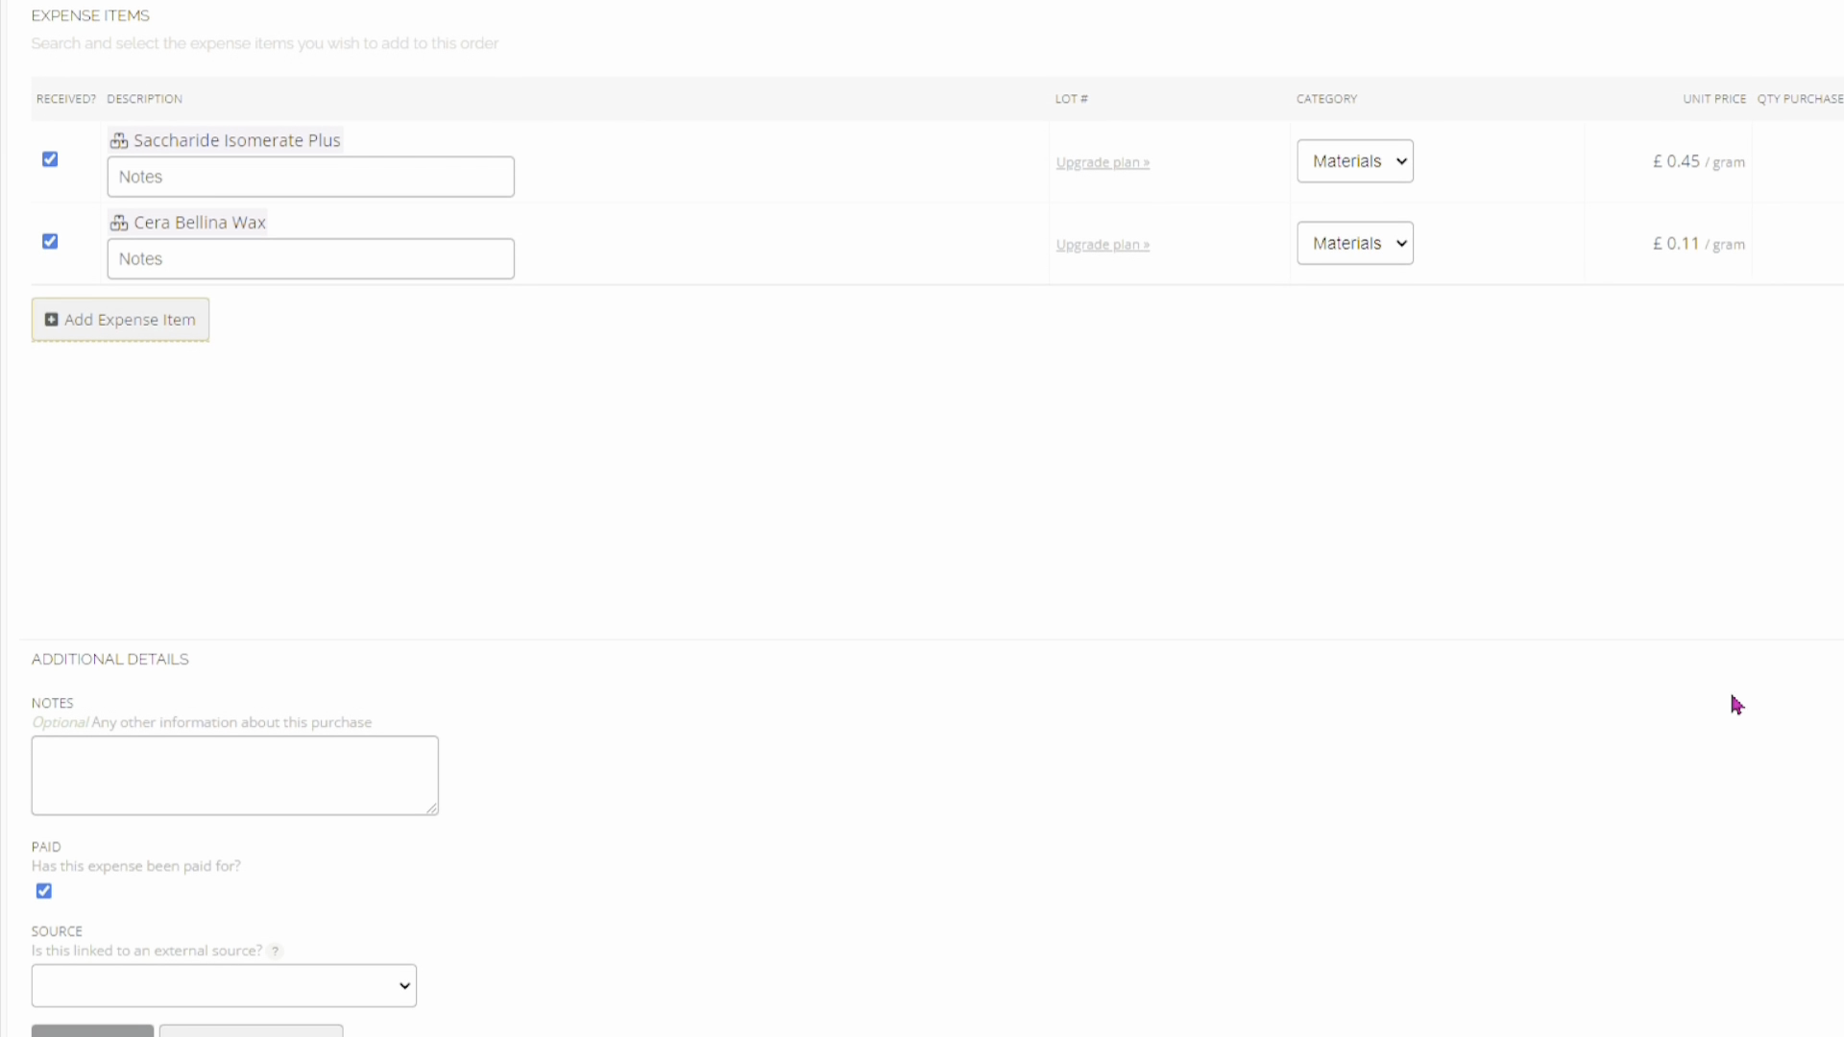
pyautogui.hscroll(5, 1686, 463)
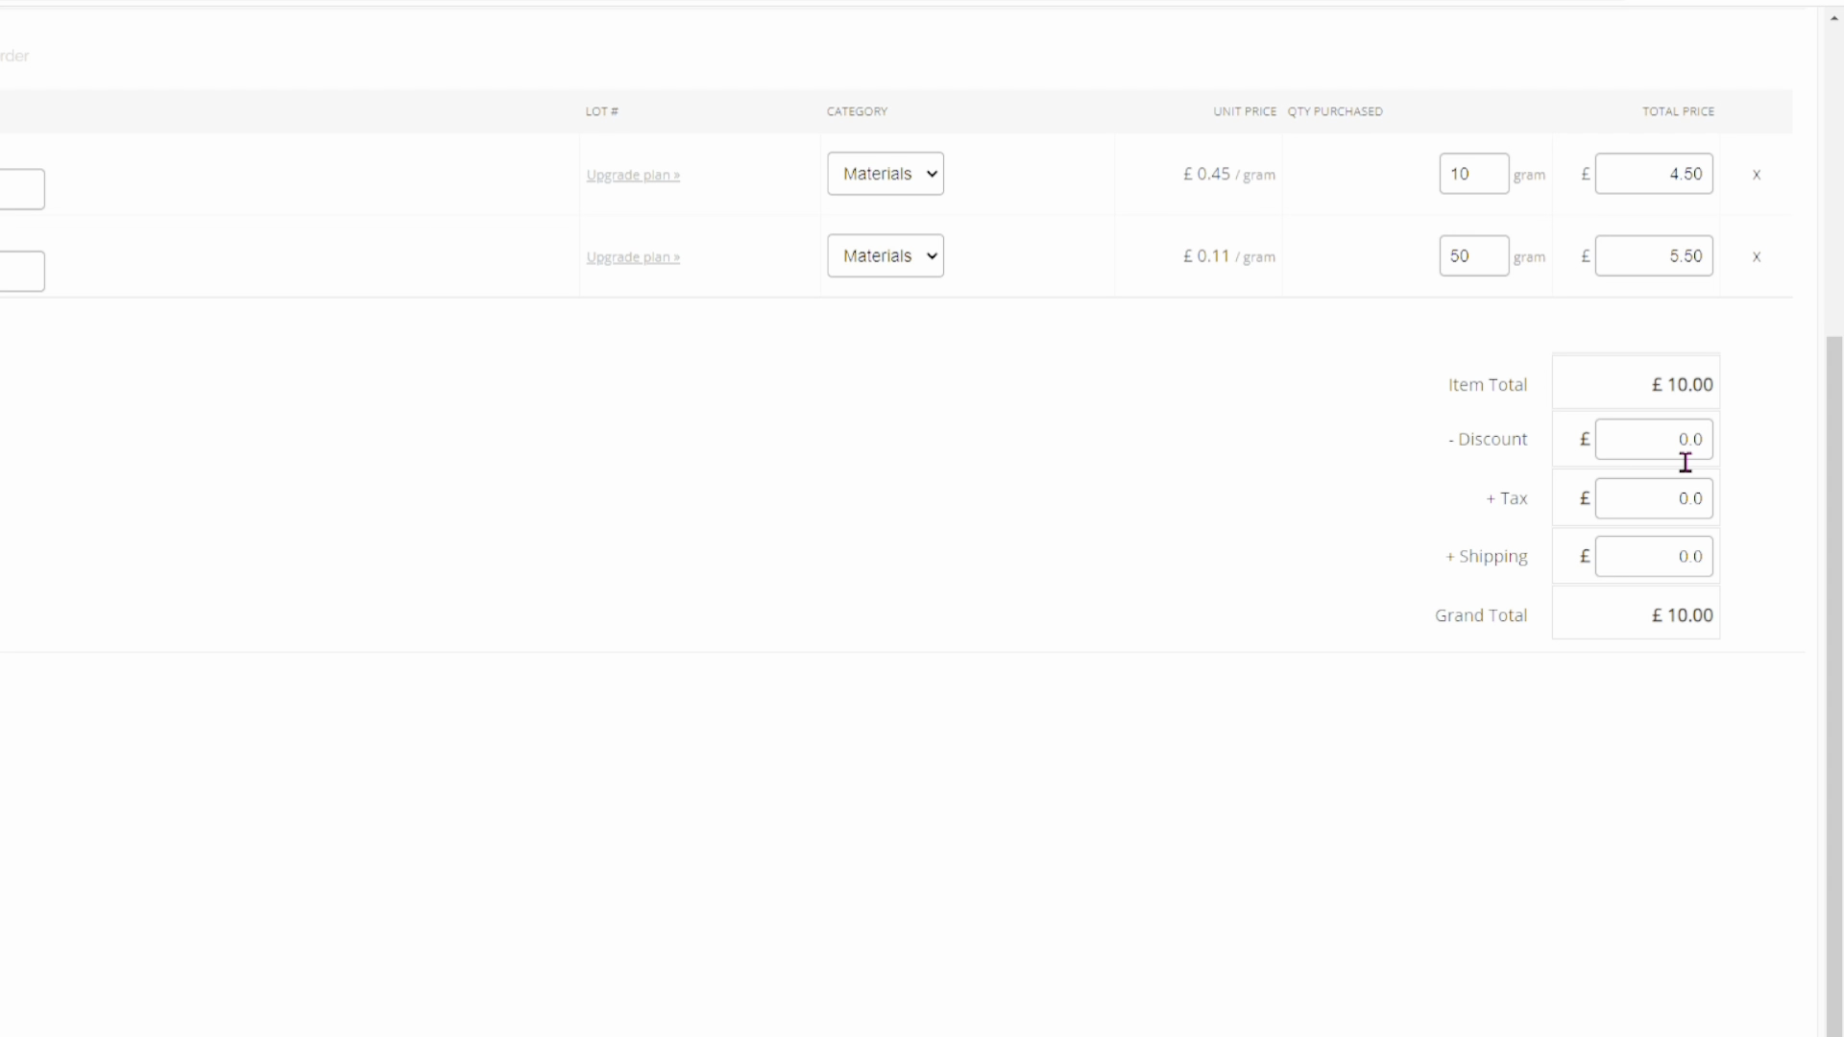
pyautogui.doubleClick(1701, 519)
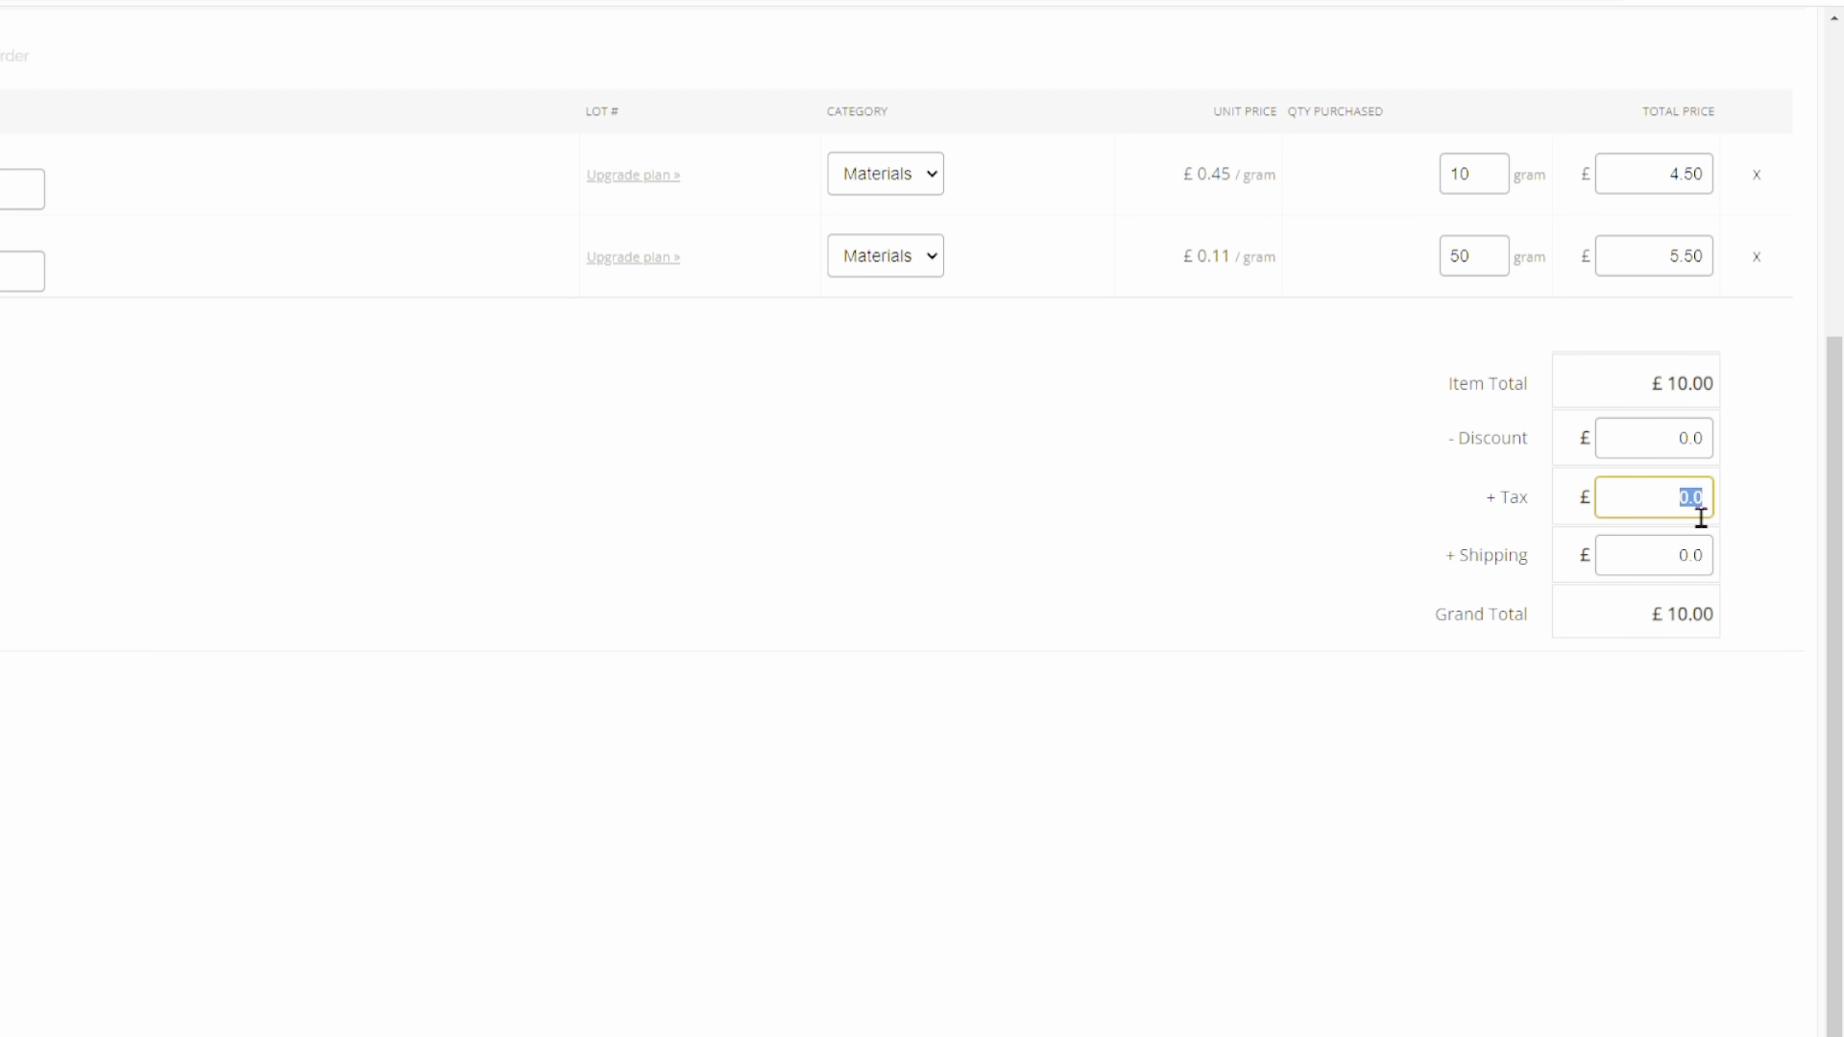
pyautogui.write('2.80')
pyautogui.doubleClick(1712, 574)
pyautogui.write('4')
pyautogui.click(1589, 684)
pyautogui.scroll(-1, 773, 655)
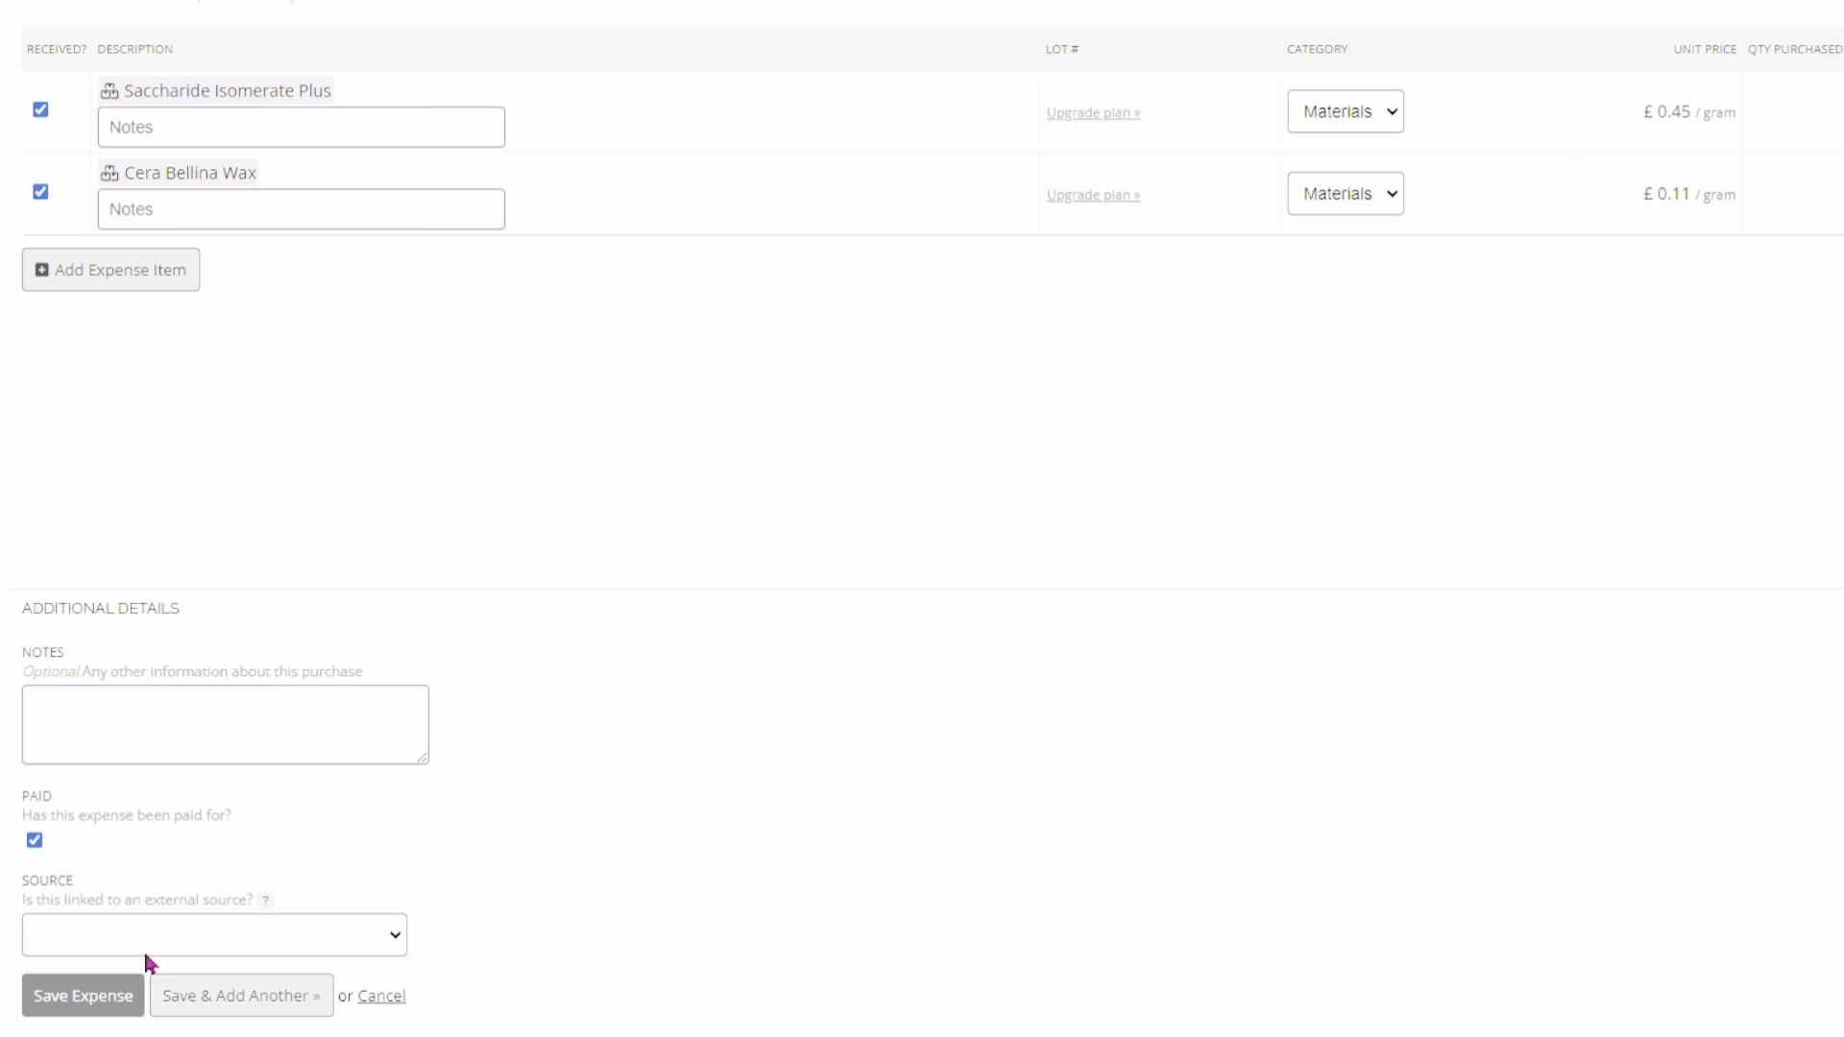
pyautogui.click(100, 1009)
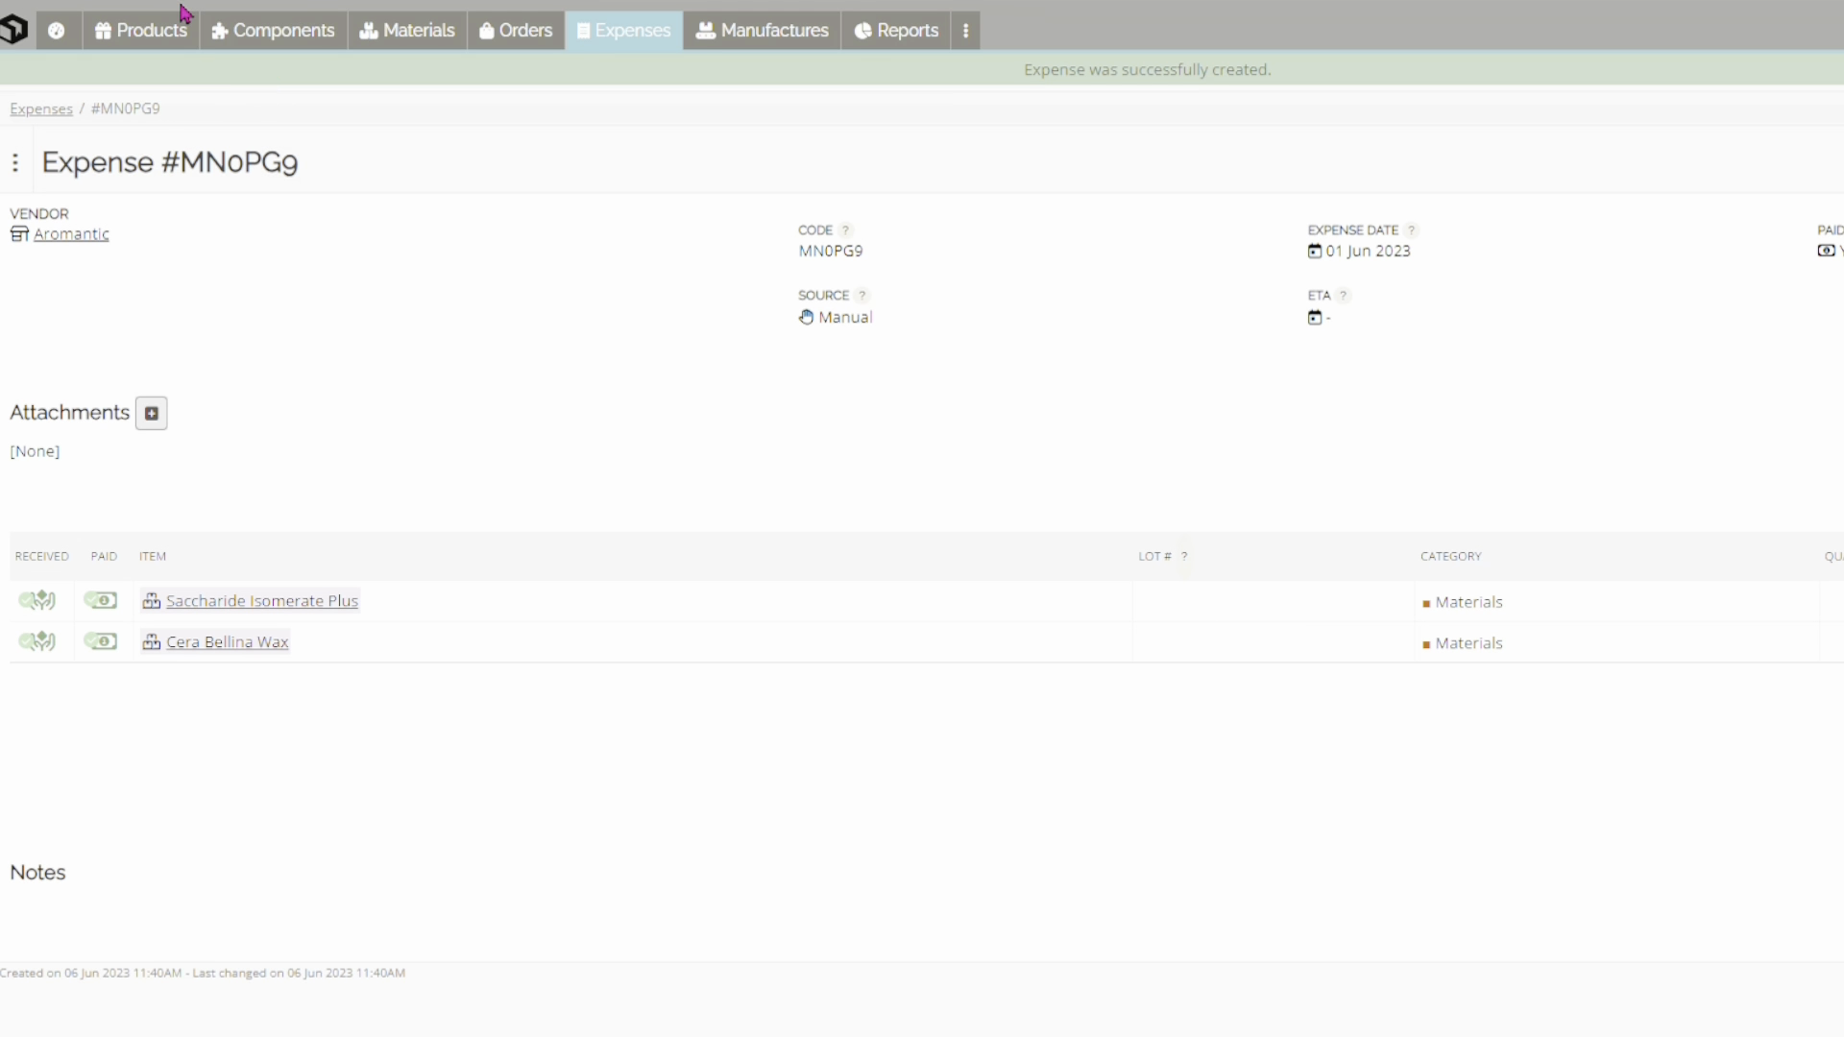
# Filter the materials list by the Wax category and check the unit cost of Cera Bellina Wax.
pyautogui.click(420, 38)
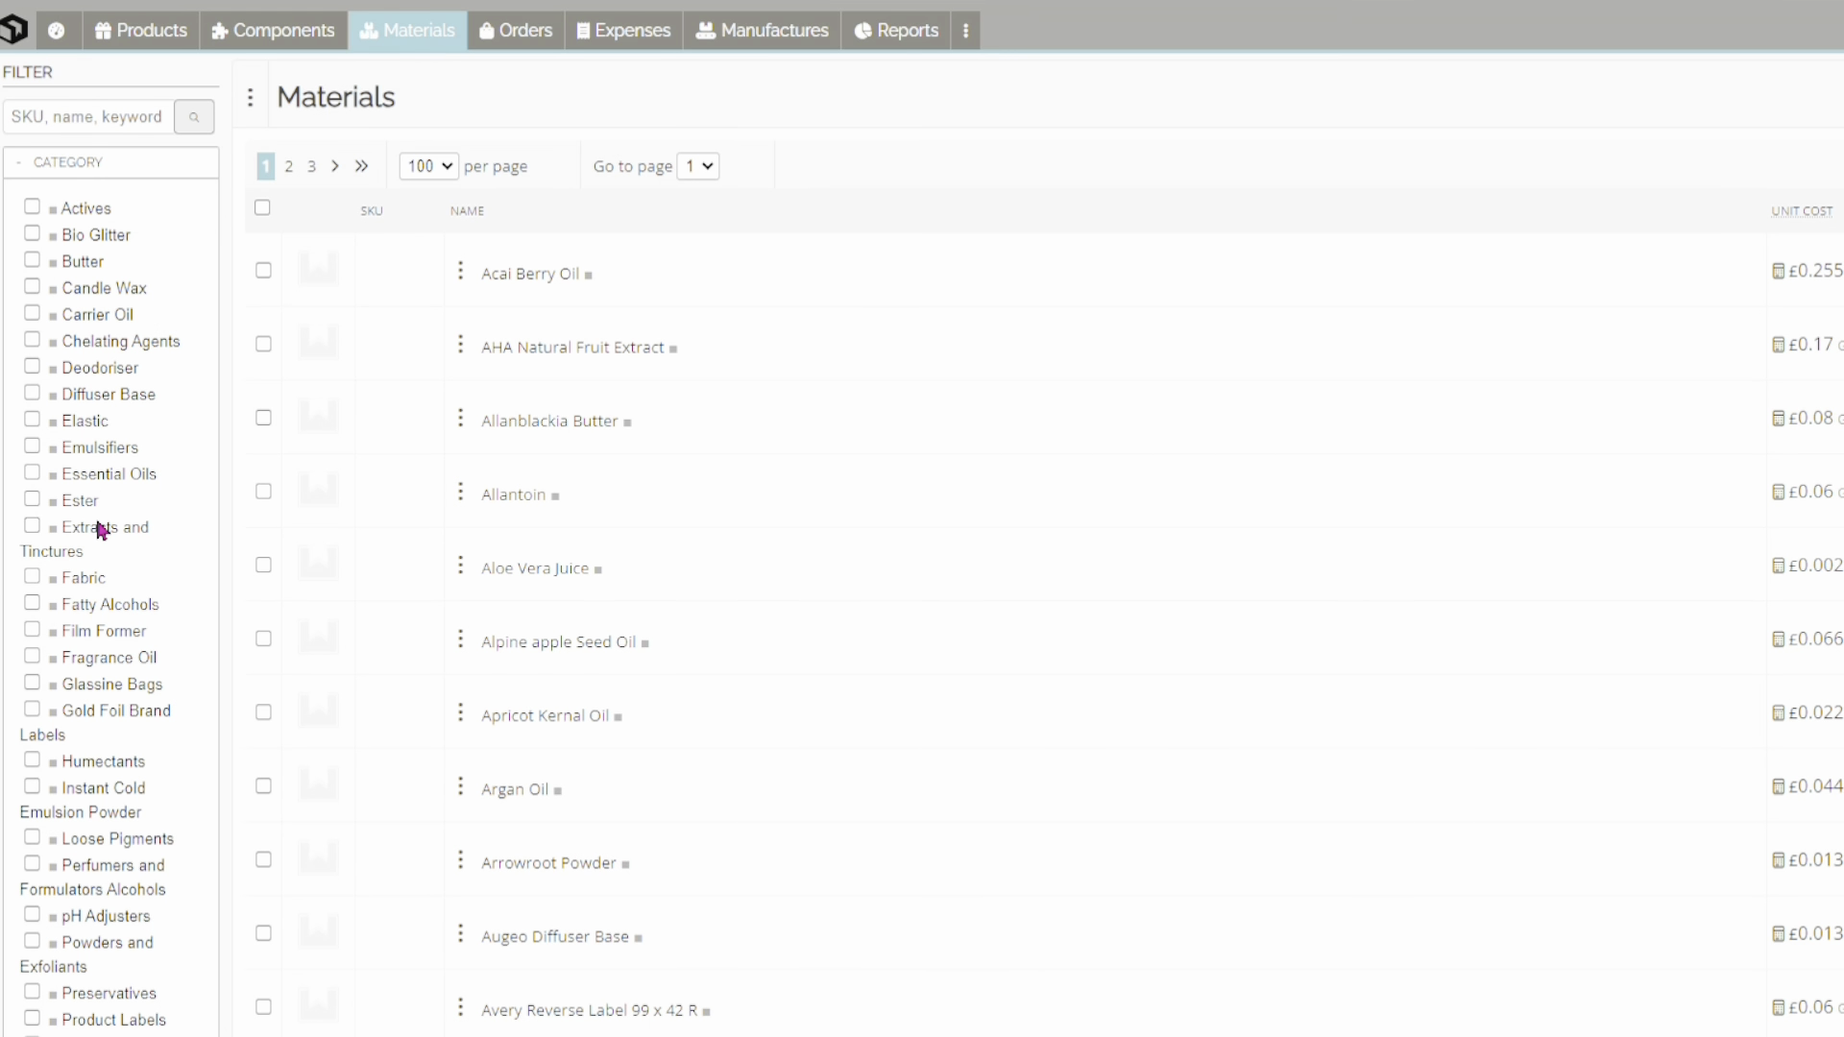
pyautogui.scroll(-7, 101, 530)
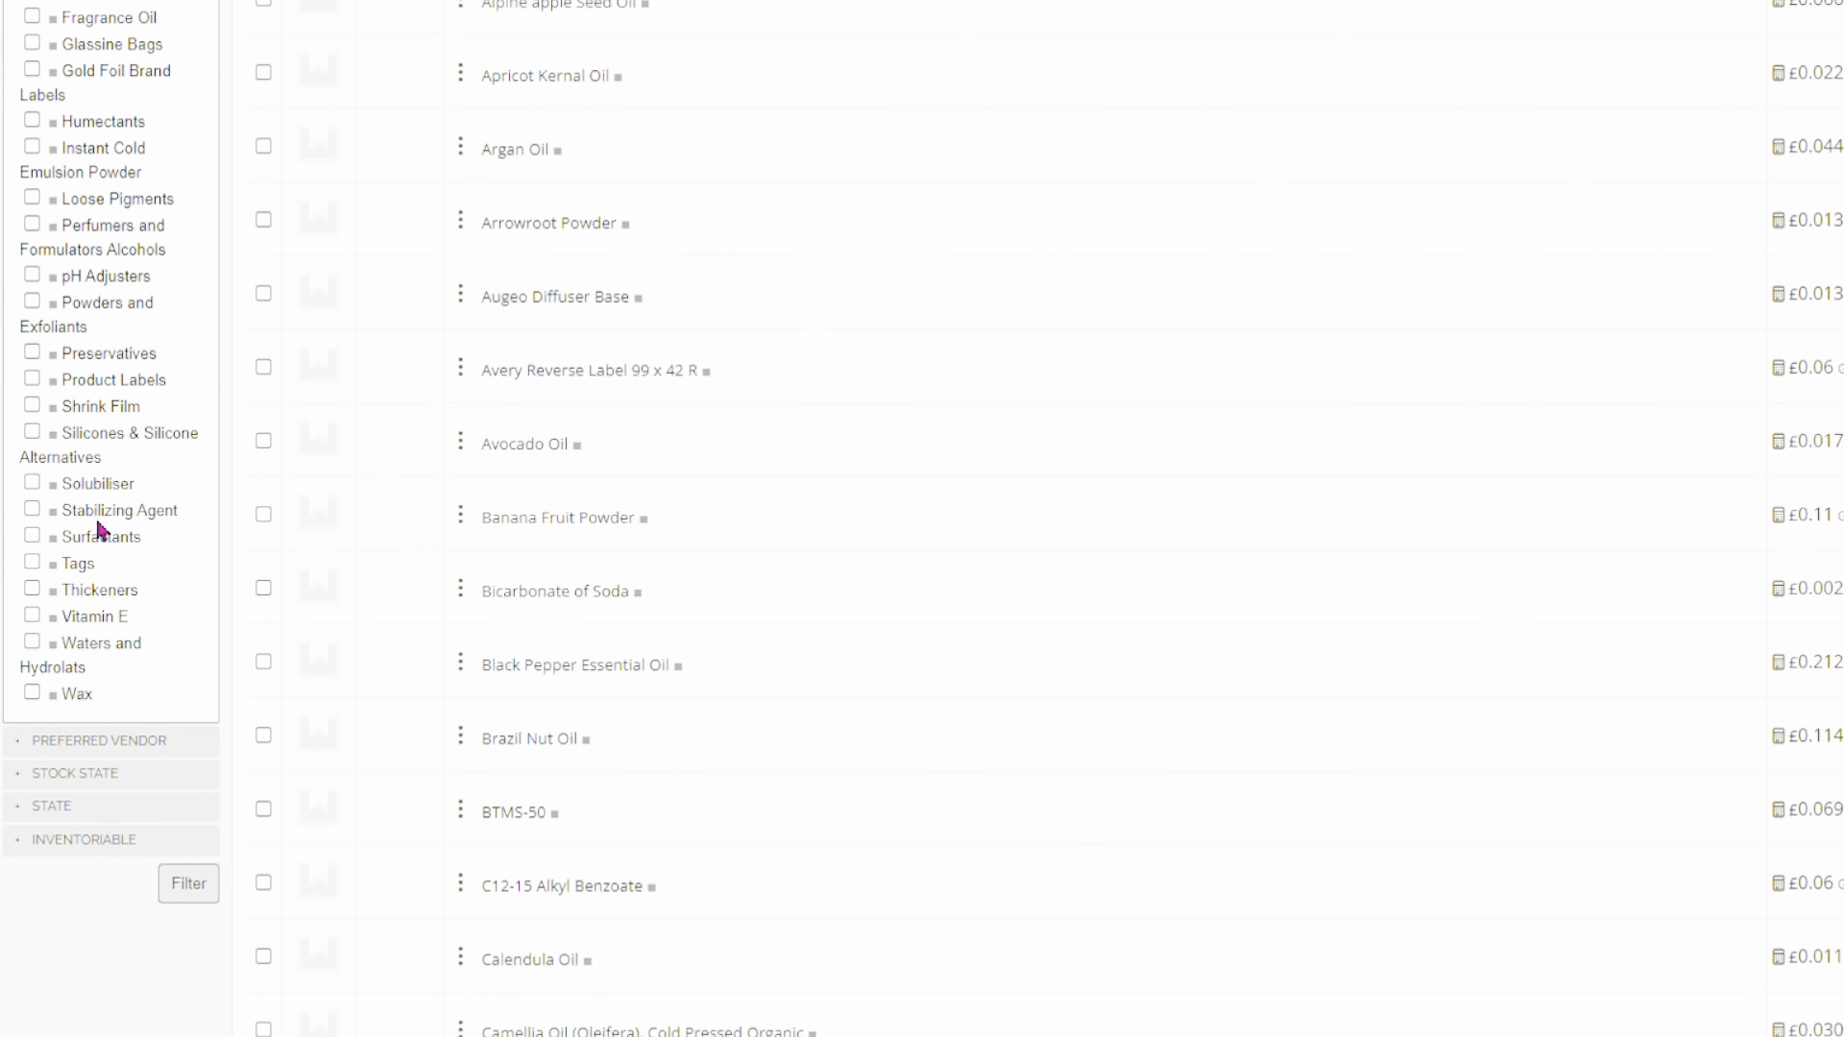
pyautogui.click(32, 684)
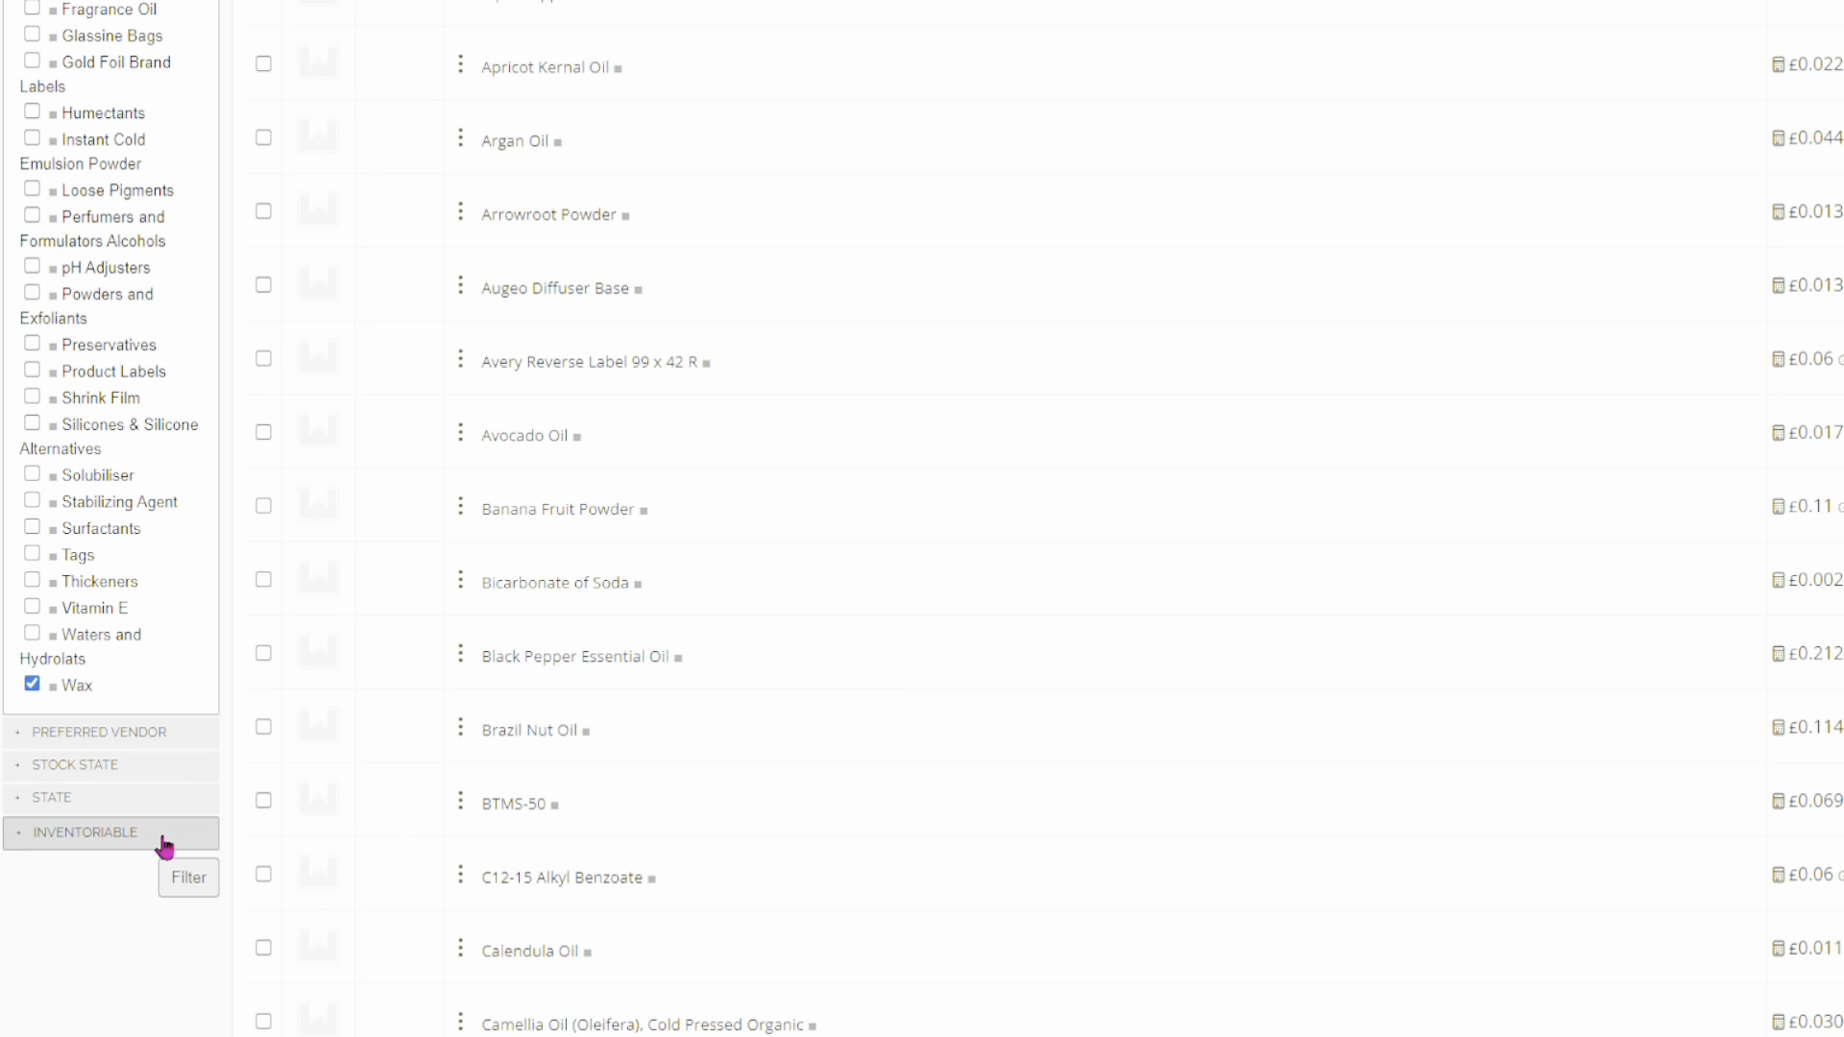
pyautogui.click(195, 878)
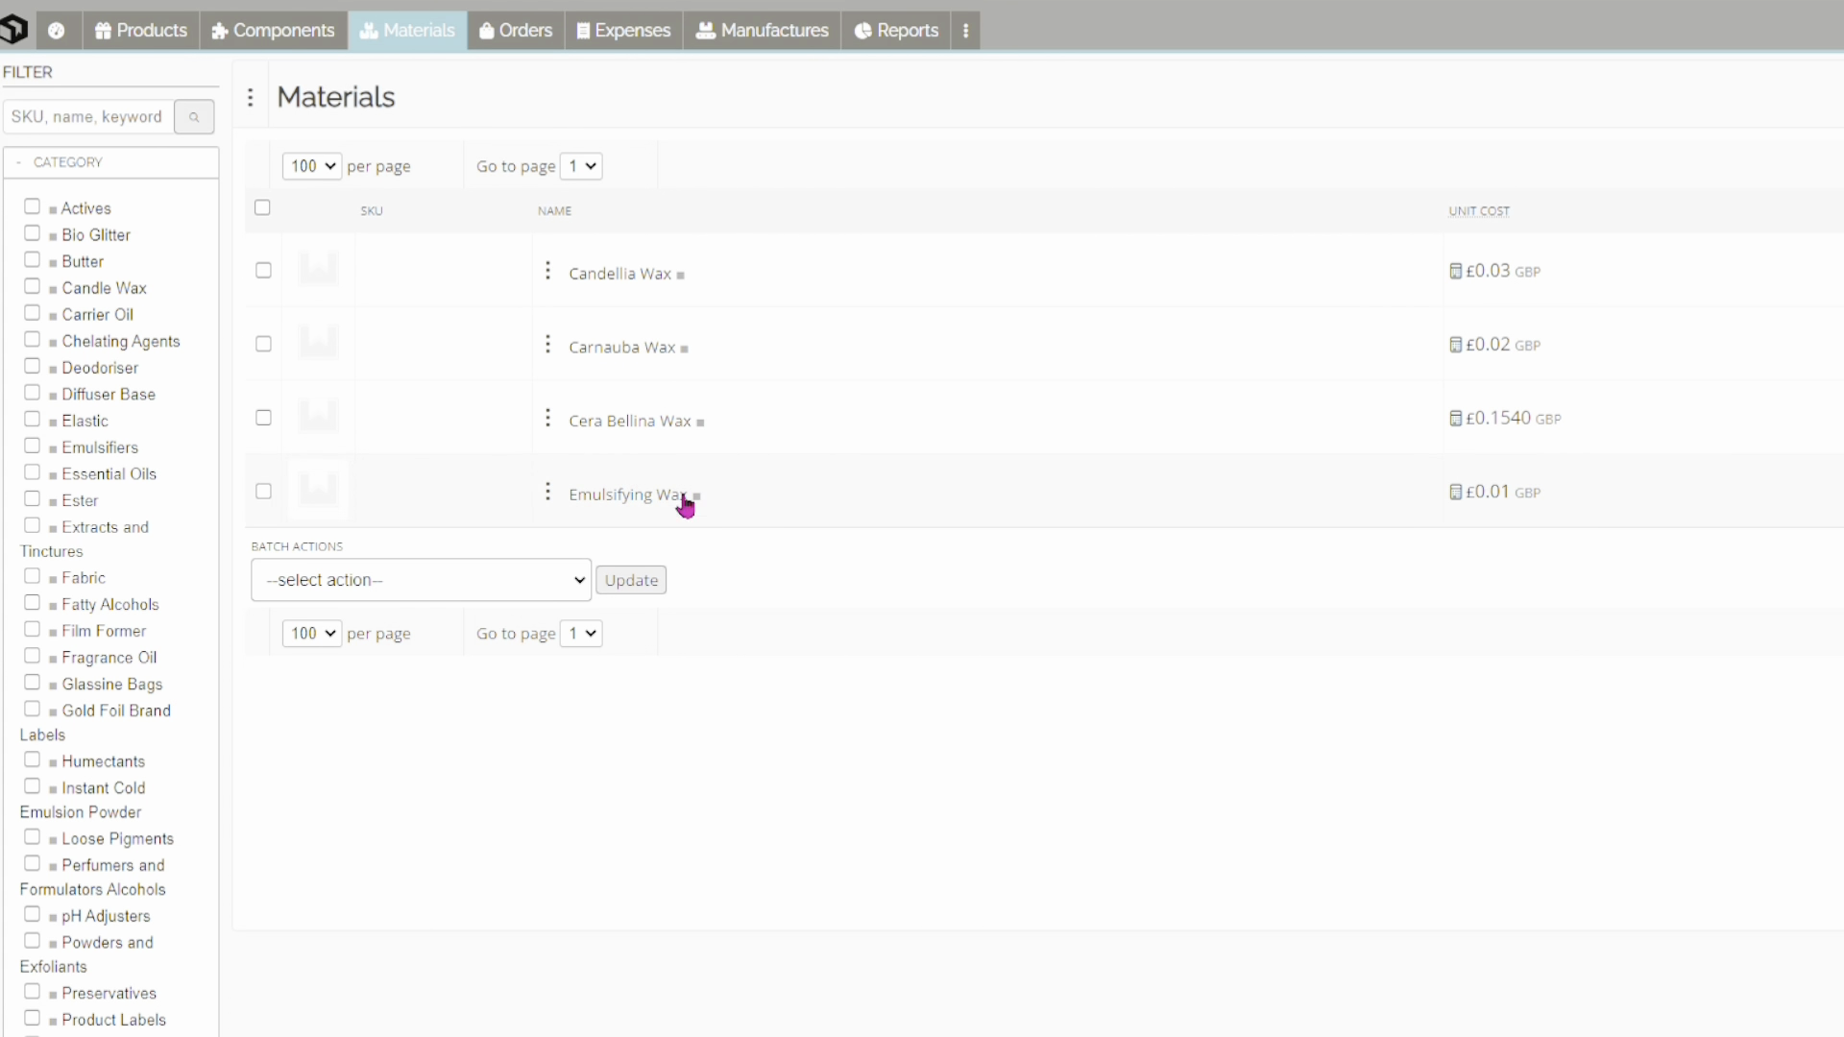
pyautogui.moveTo(679, 432)
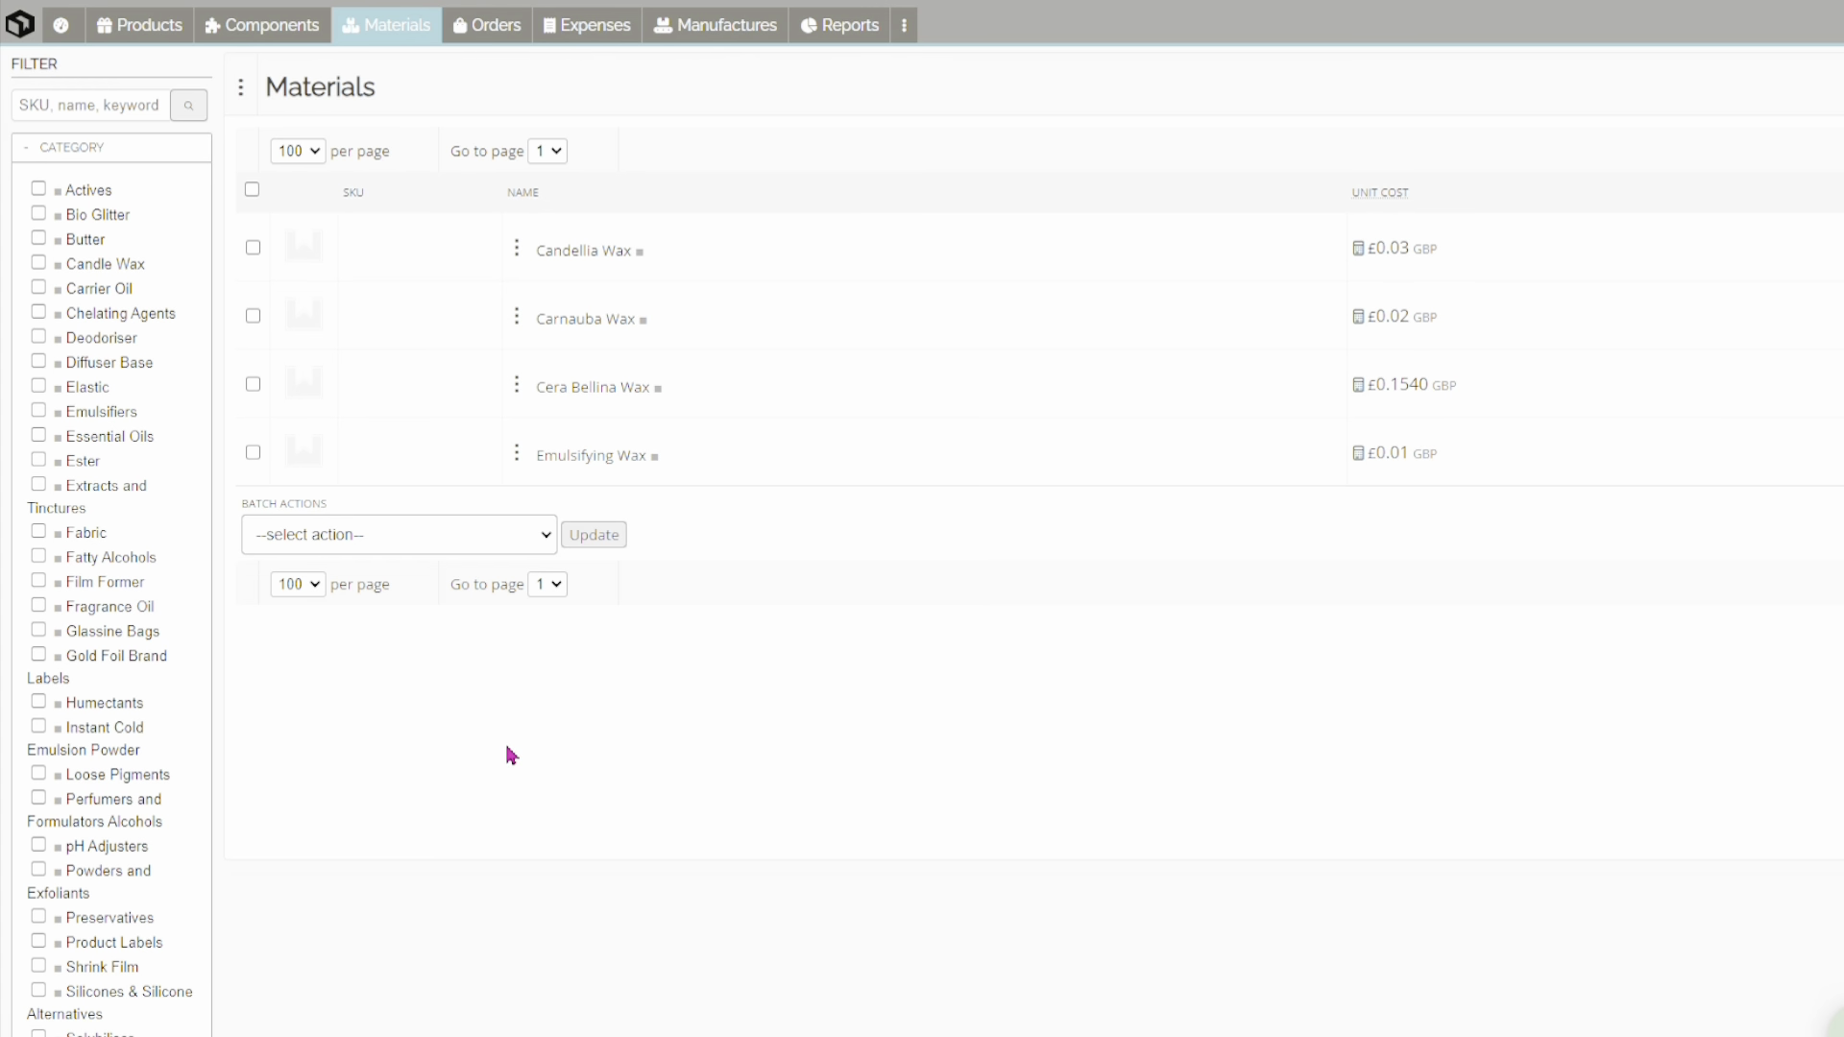
# Remove the Wax category filter and look through the full materials list and its categories.
pyautogui.scroll(-3, 511, 756)
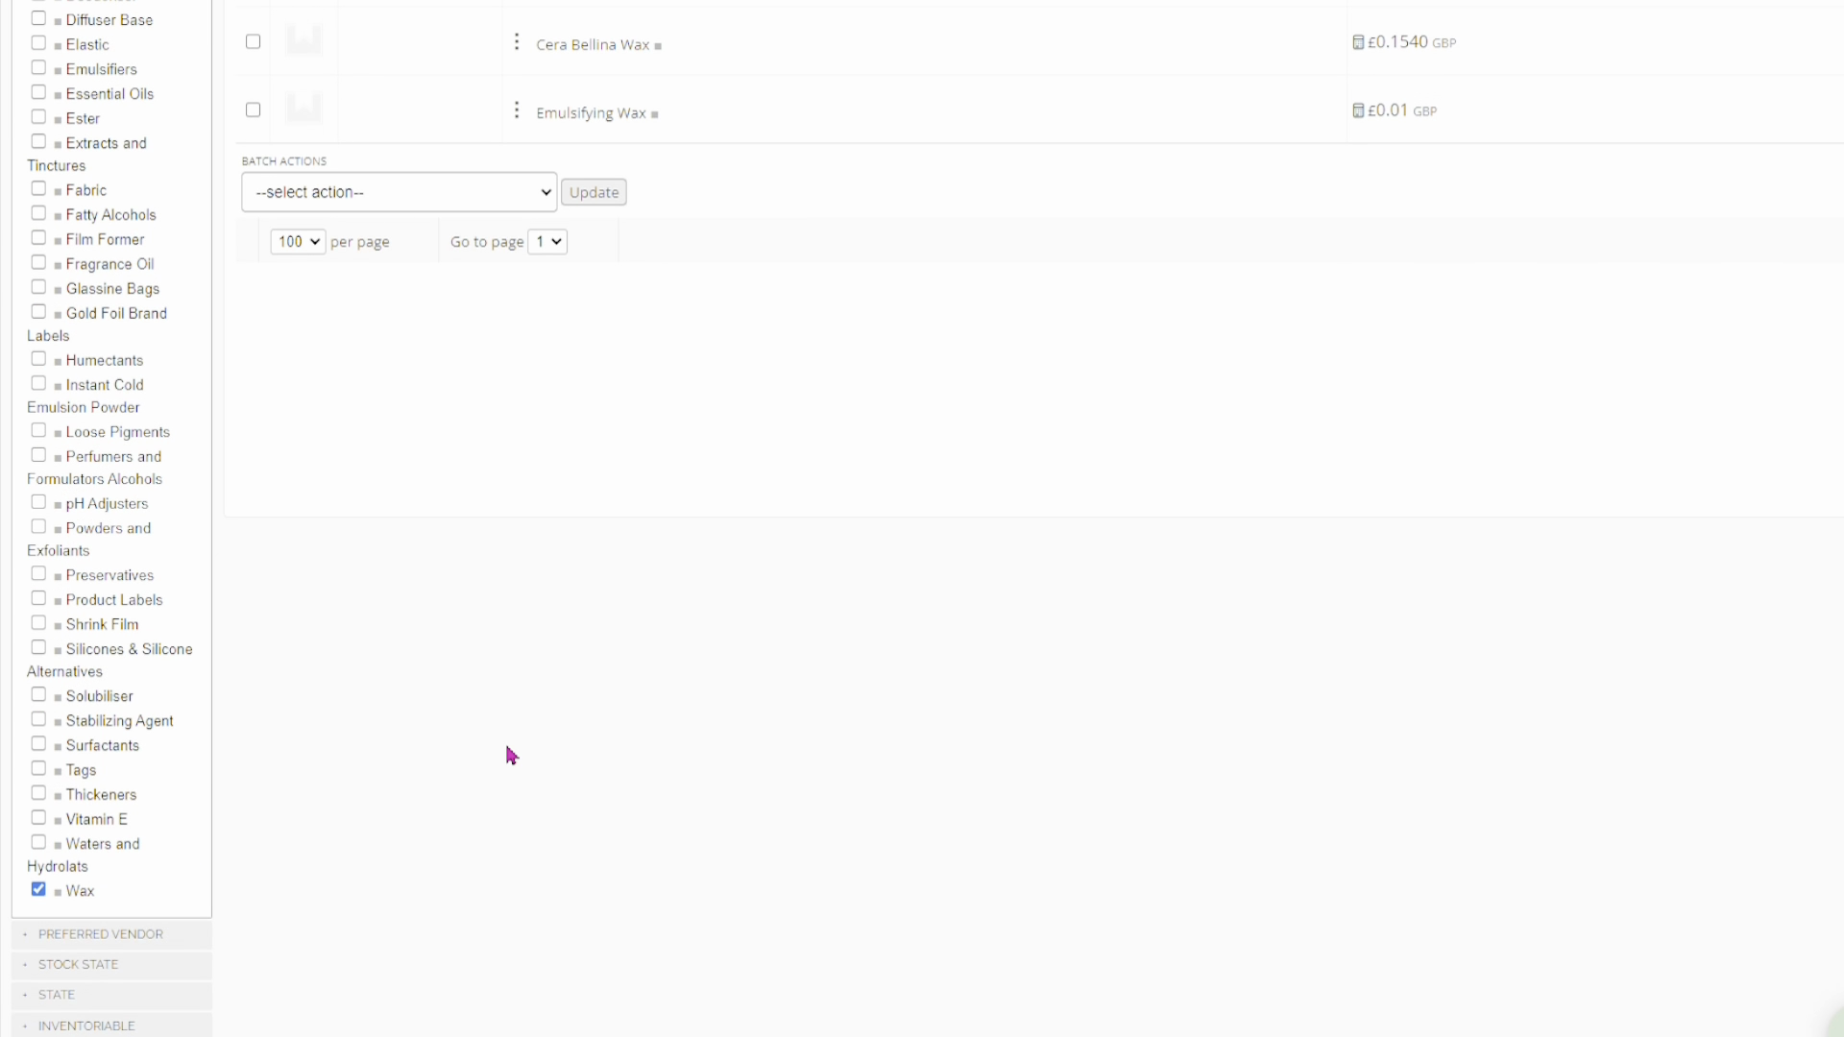
pyautogui.click(38, 889)
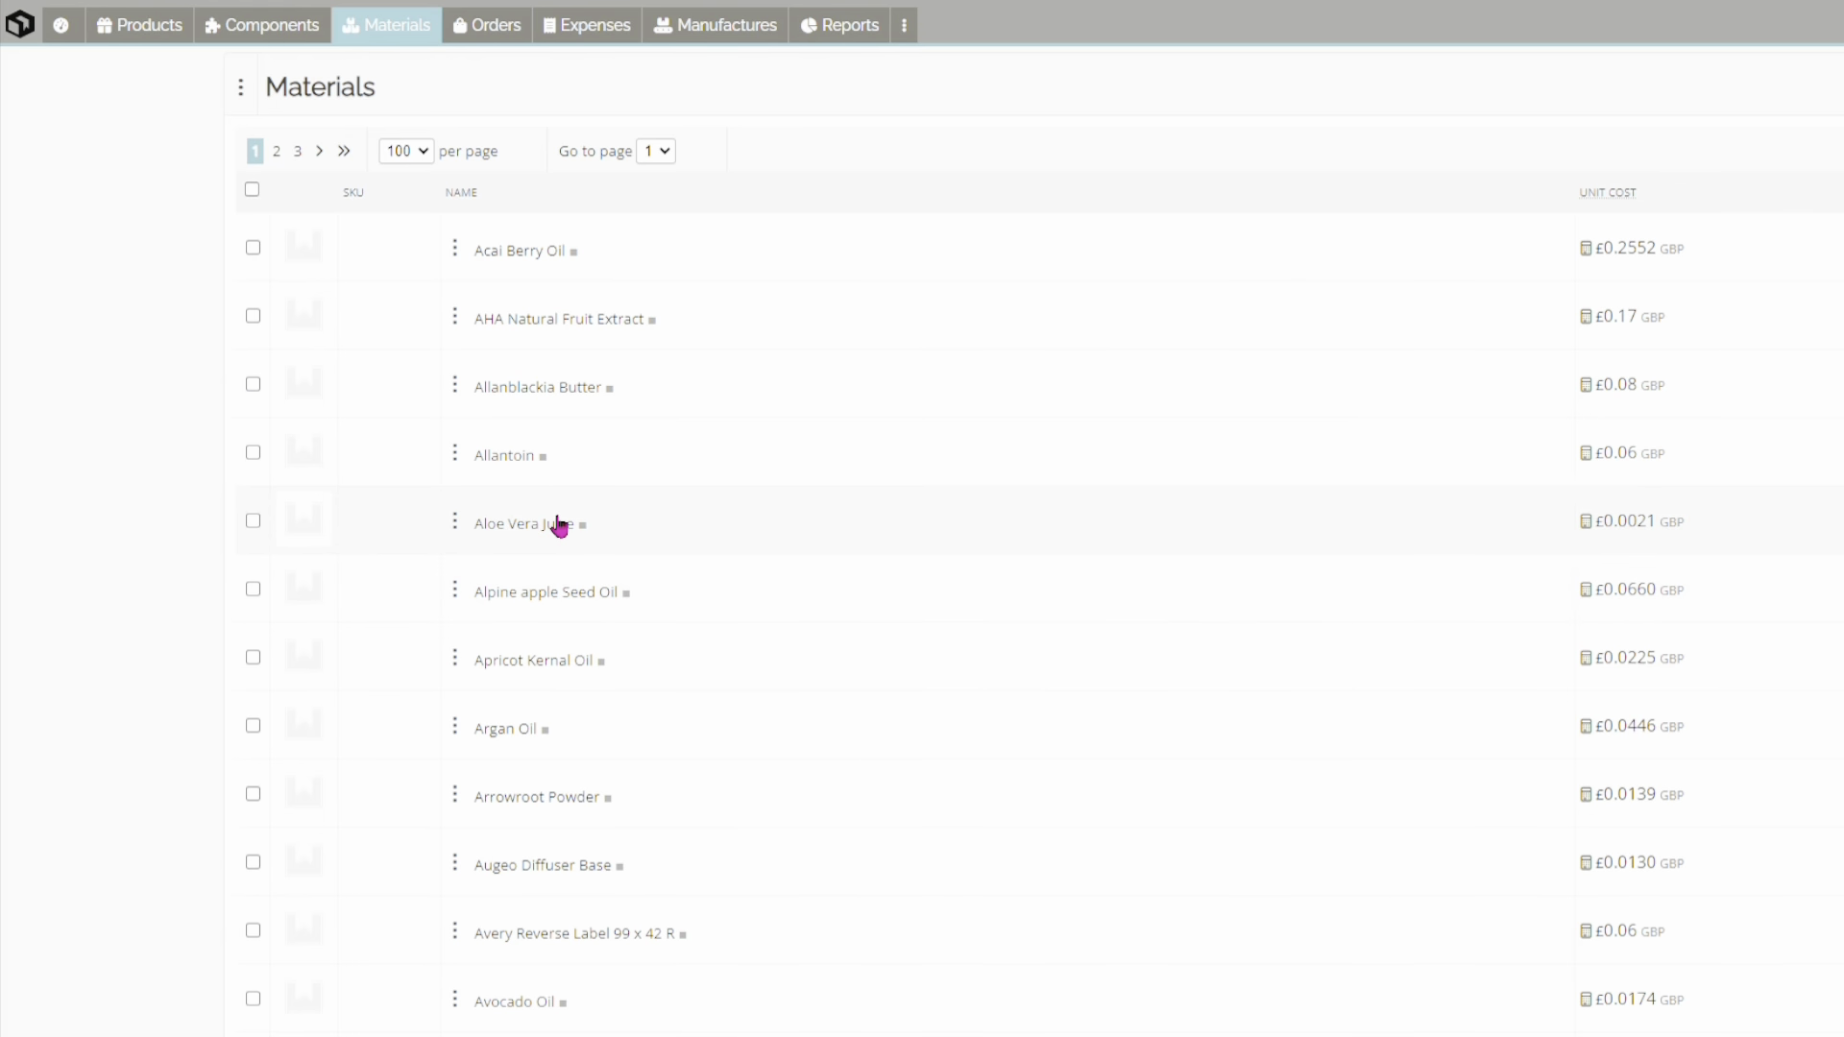
pyautogui.scroll(-3, 673, 307)
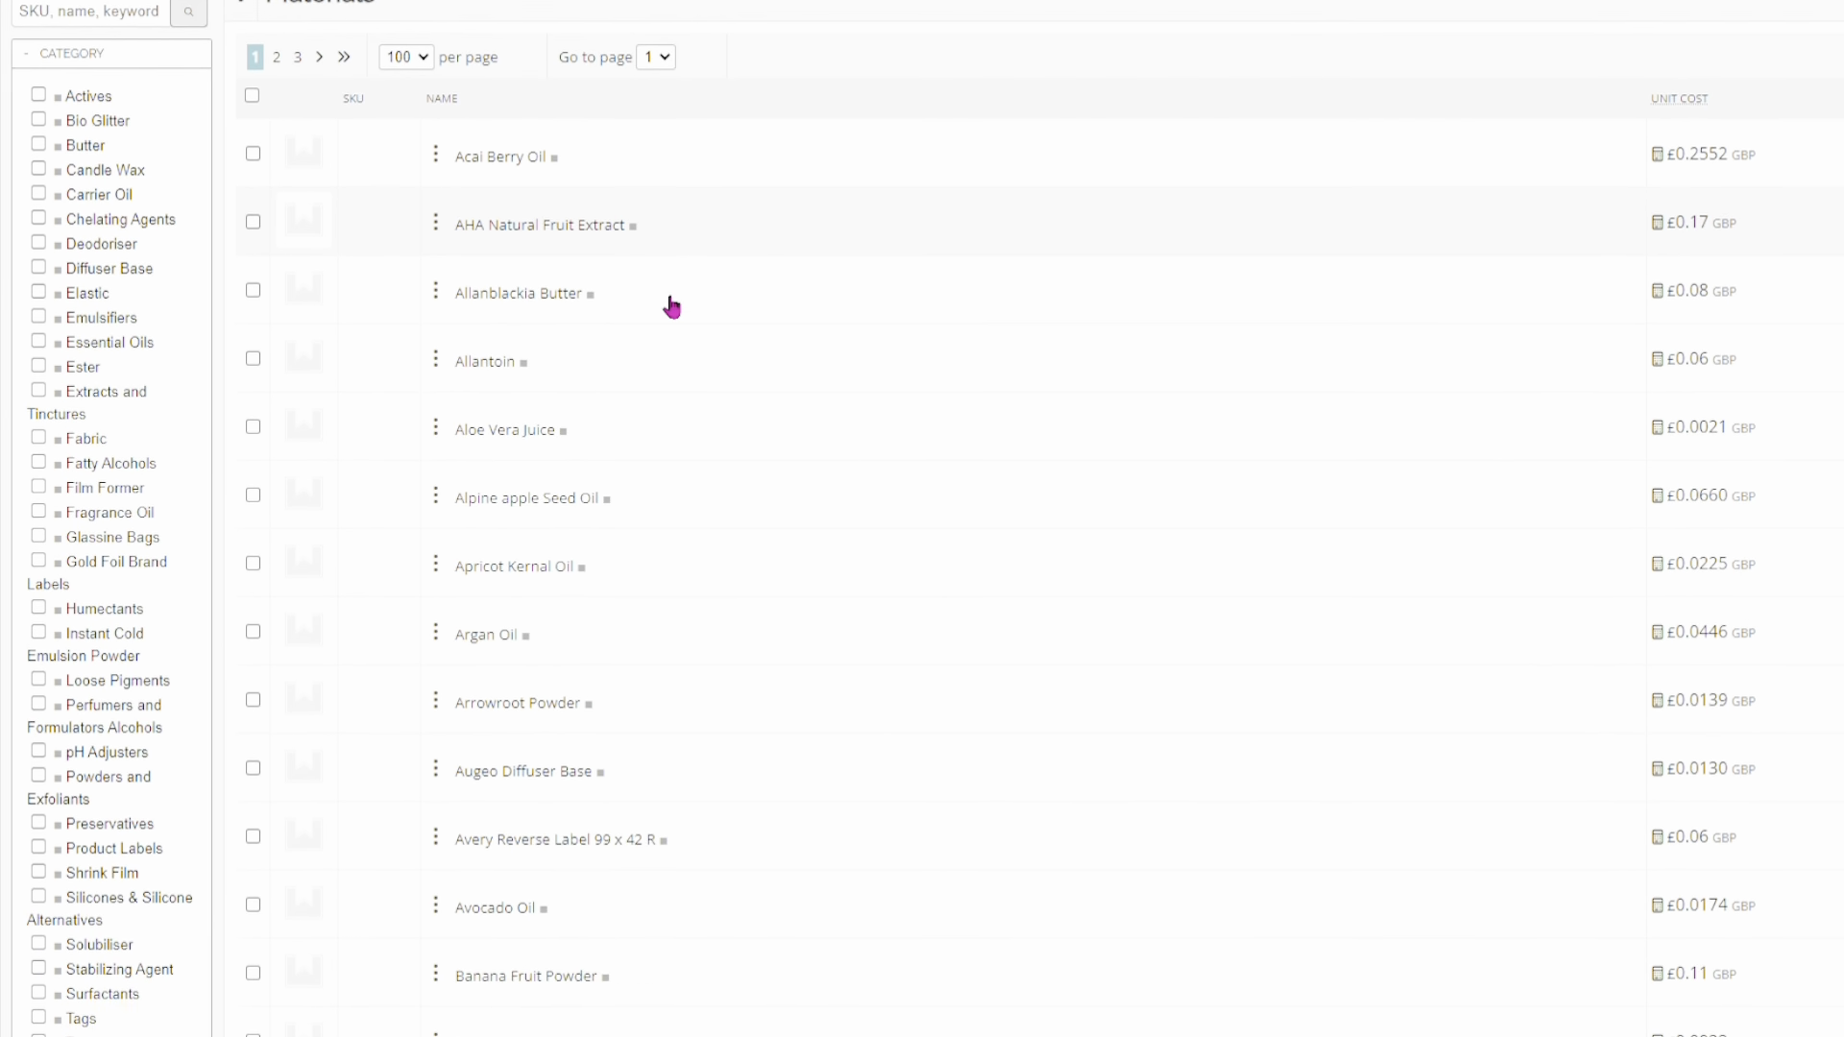
pyautogui.scroll(-6, 673, 306)
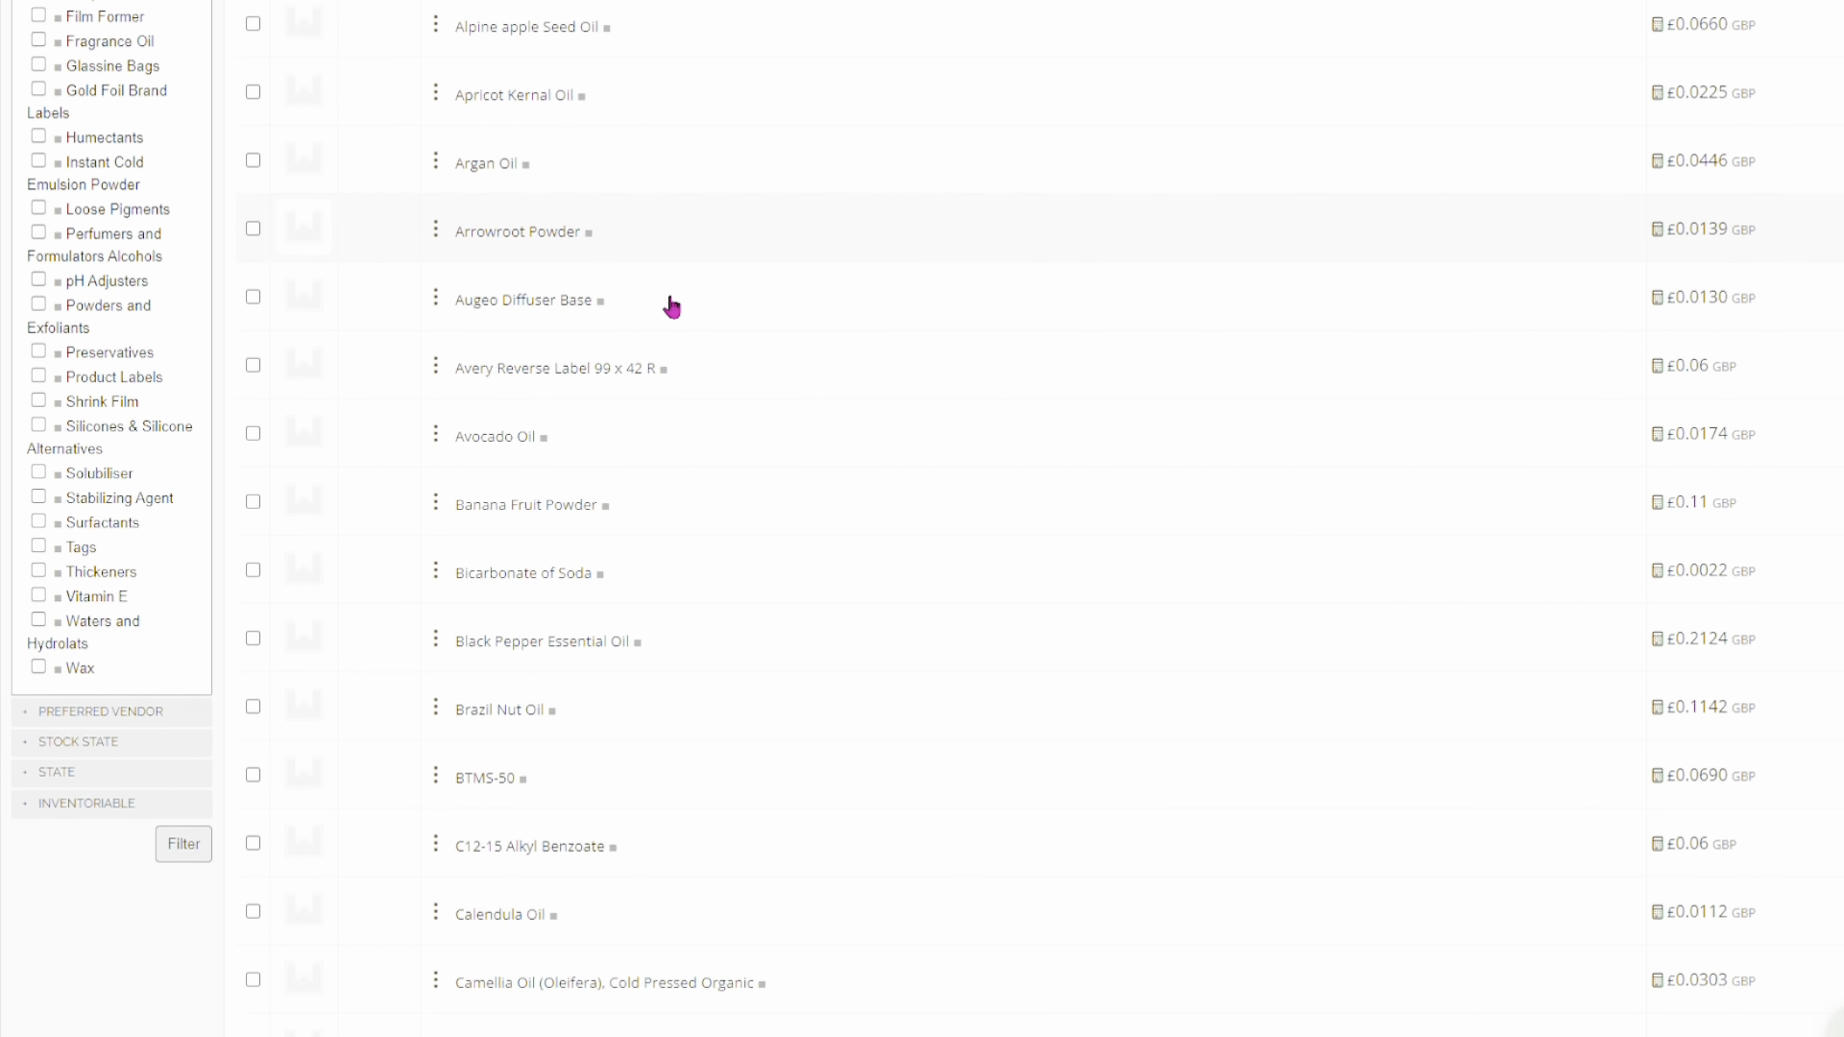
pyautogui.scroll(-10, 673, 306)
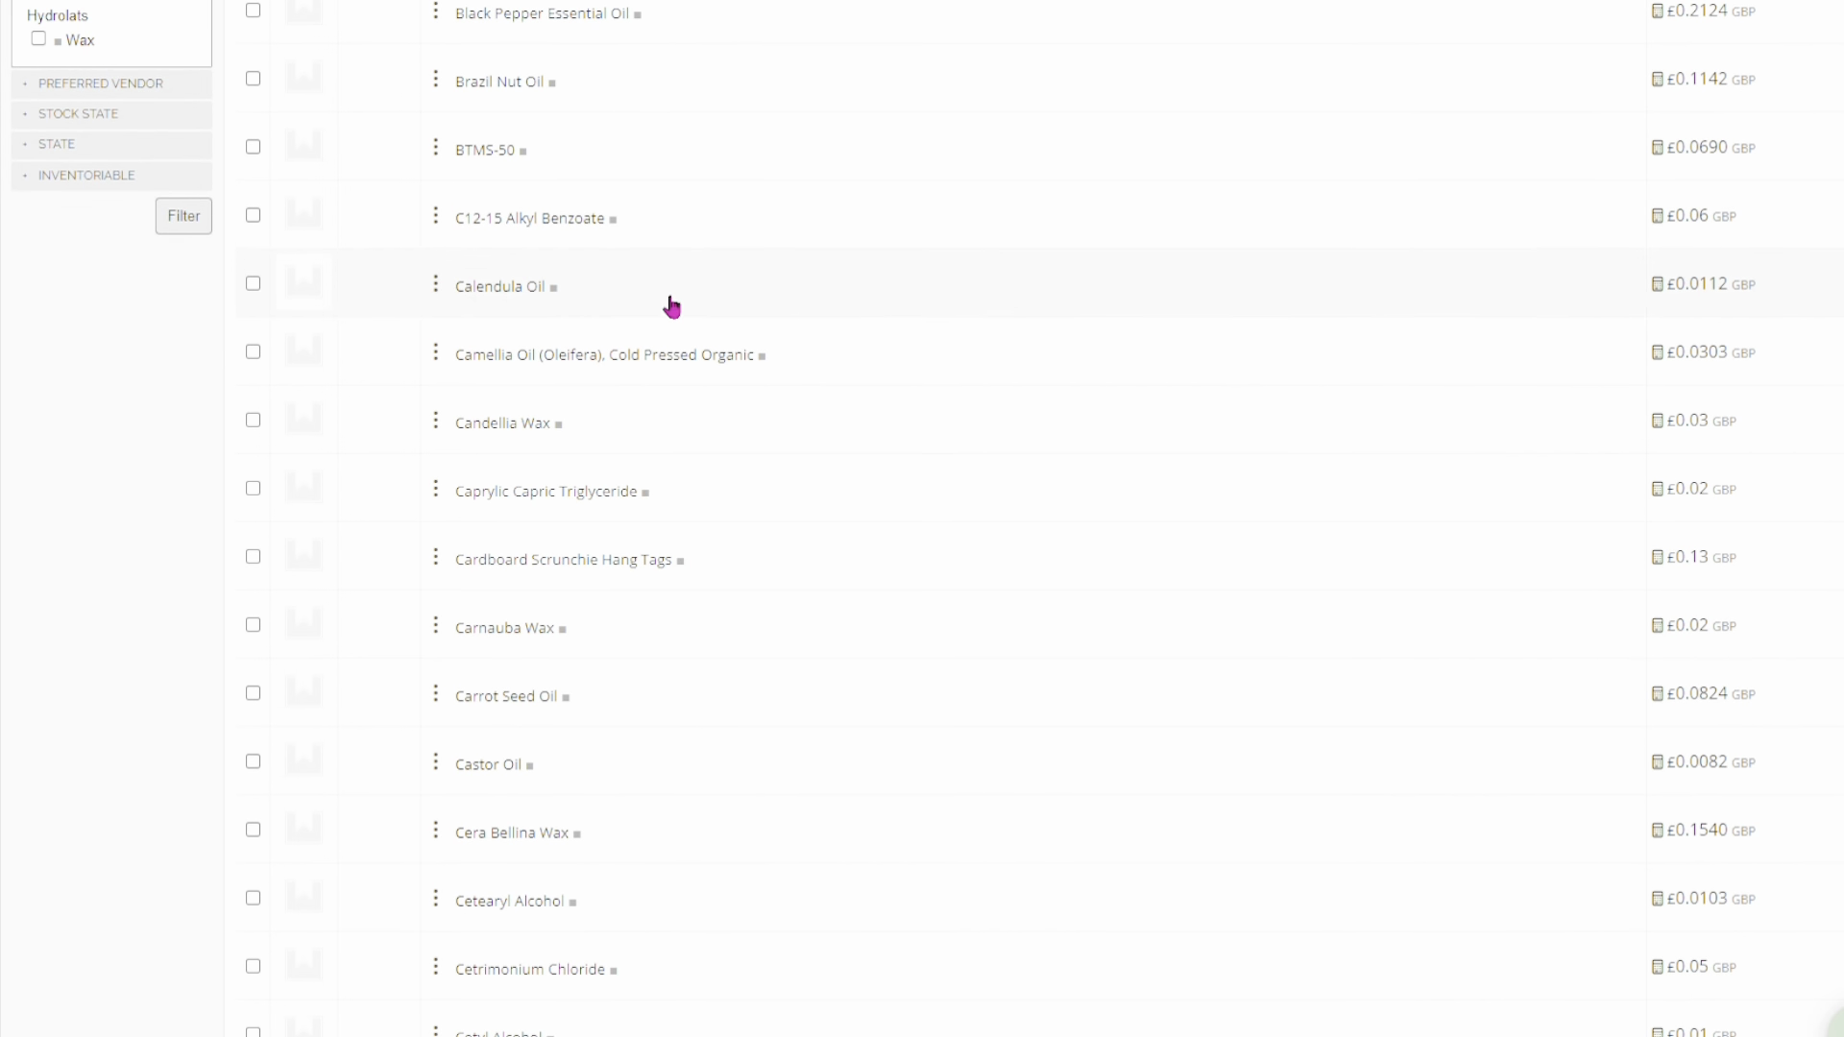
pyautogui.scroll(-6, 672, 305)
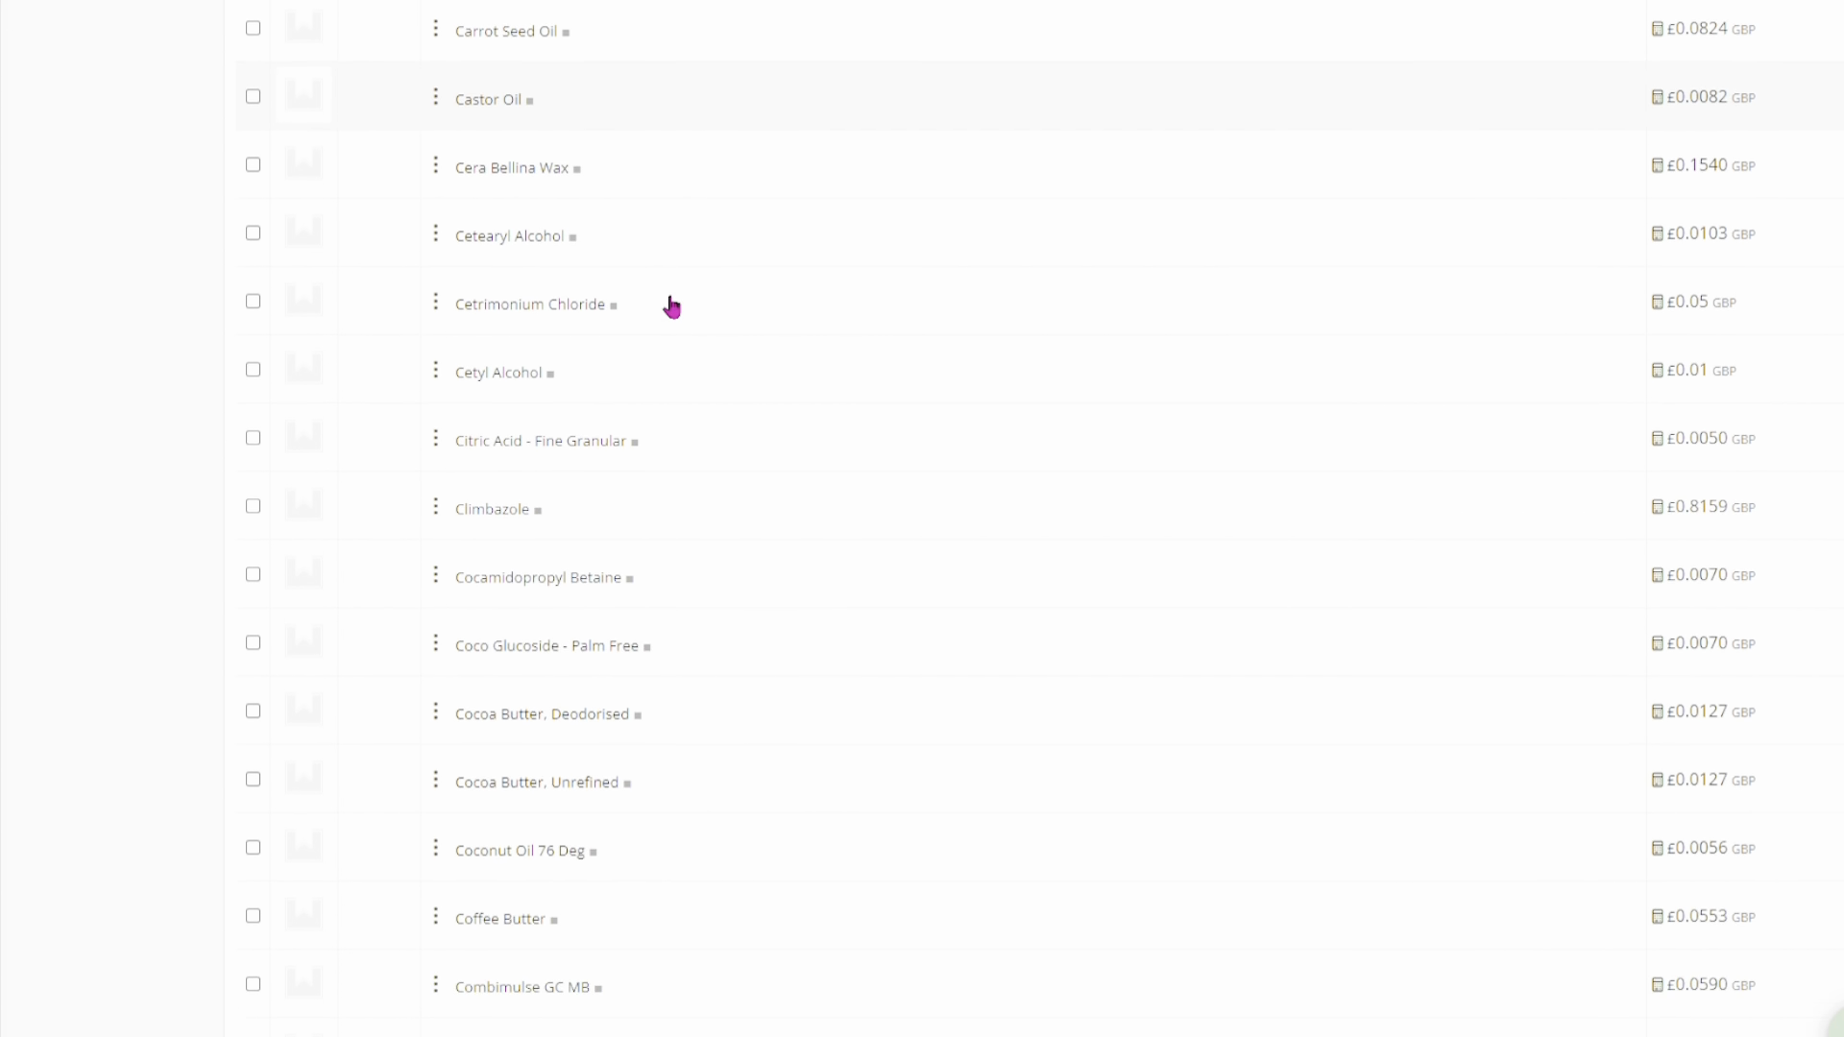
pyautogui.scroll(-7, 673, 306)
pyautogui.scroll(20, 672, 306)
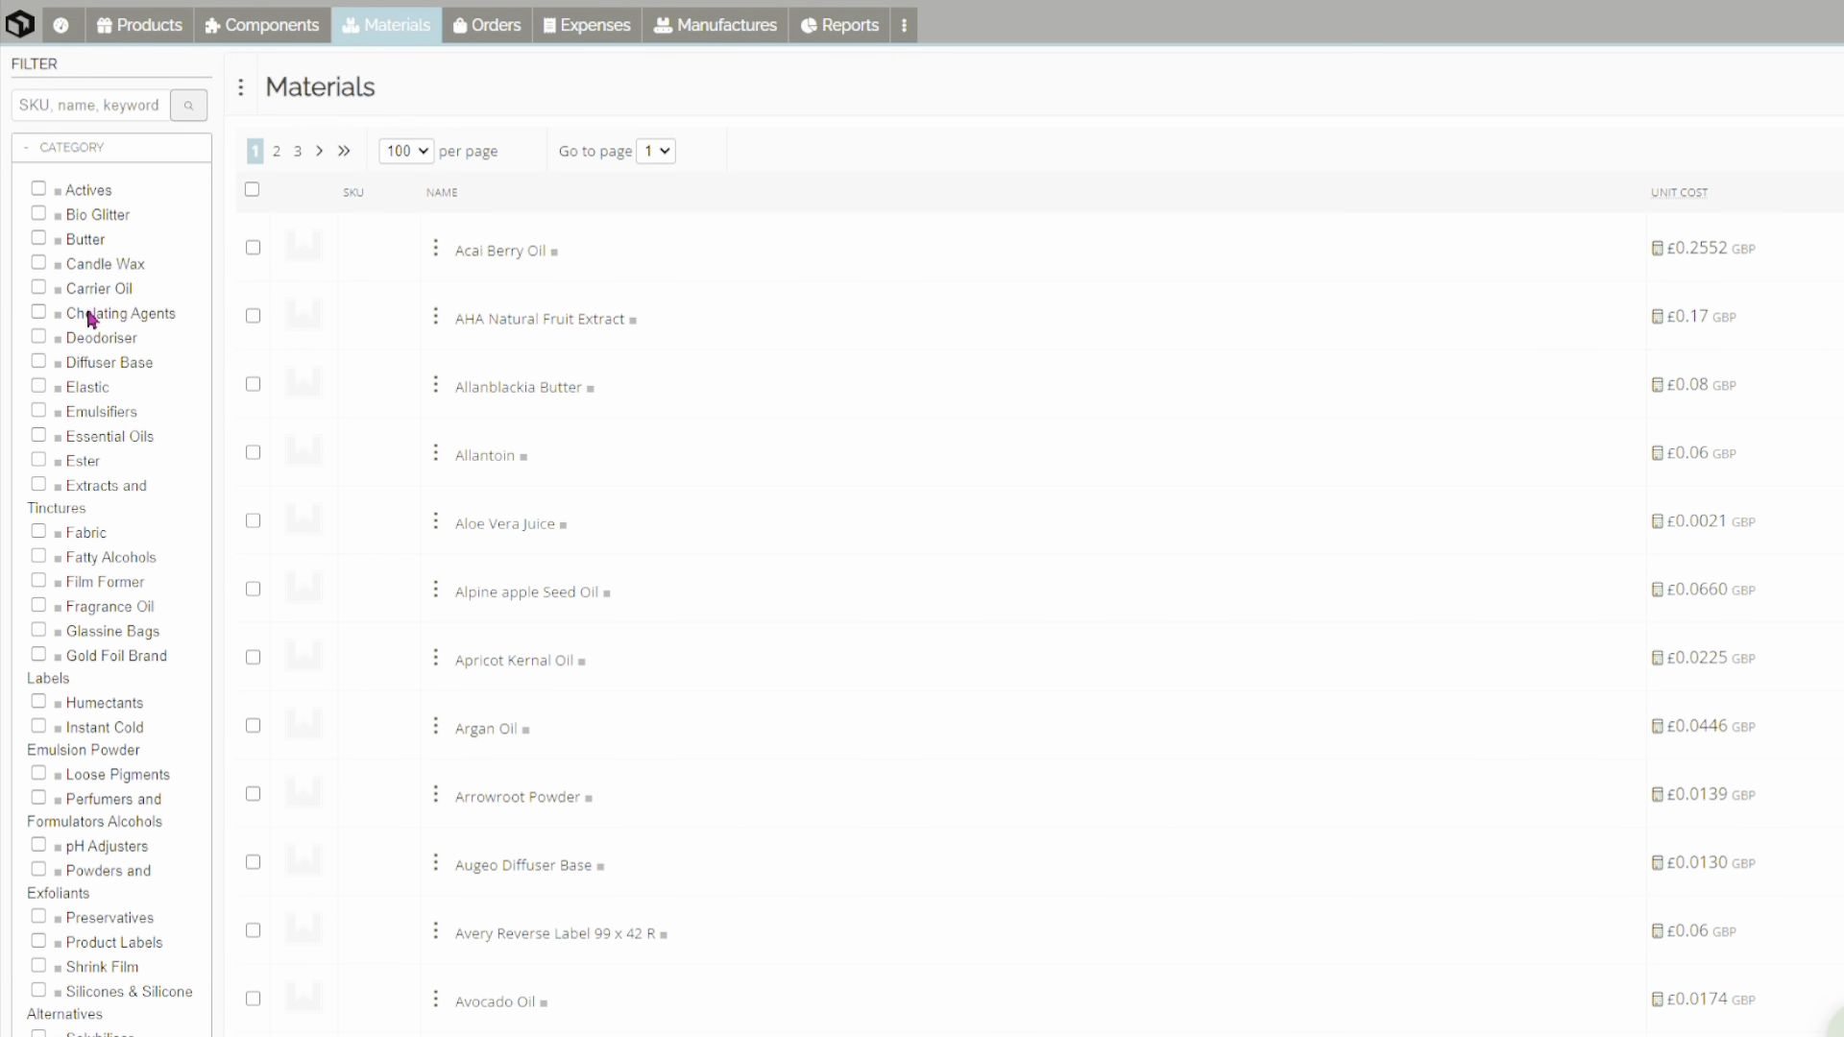
pyautogui.scroll(-3, 116, 728)
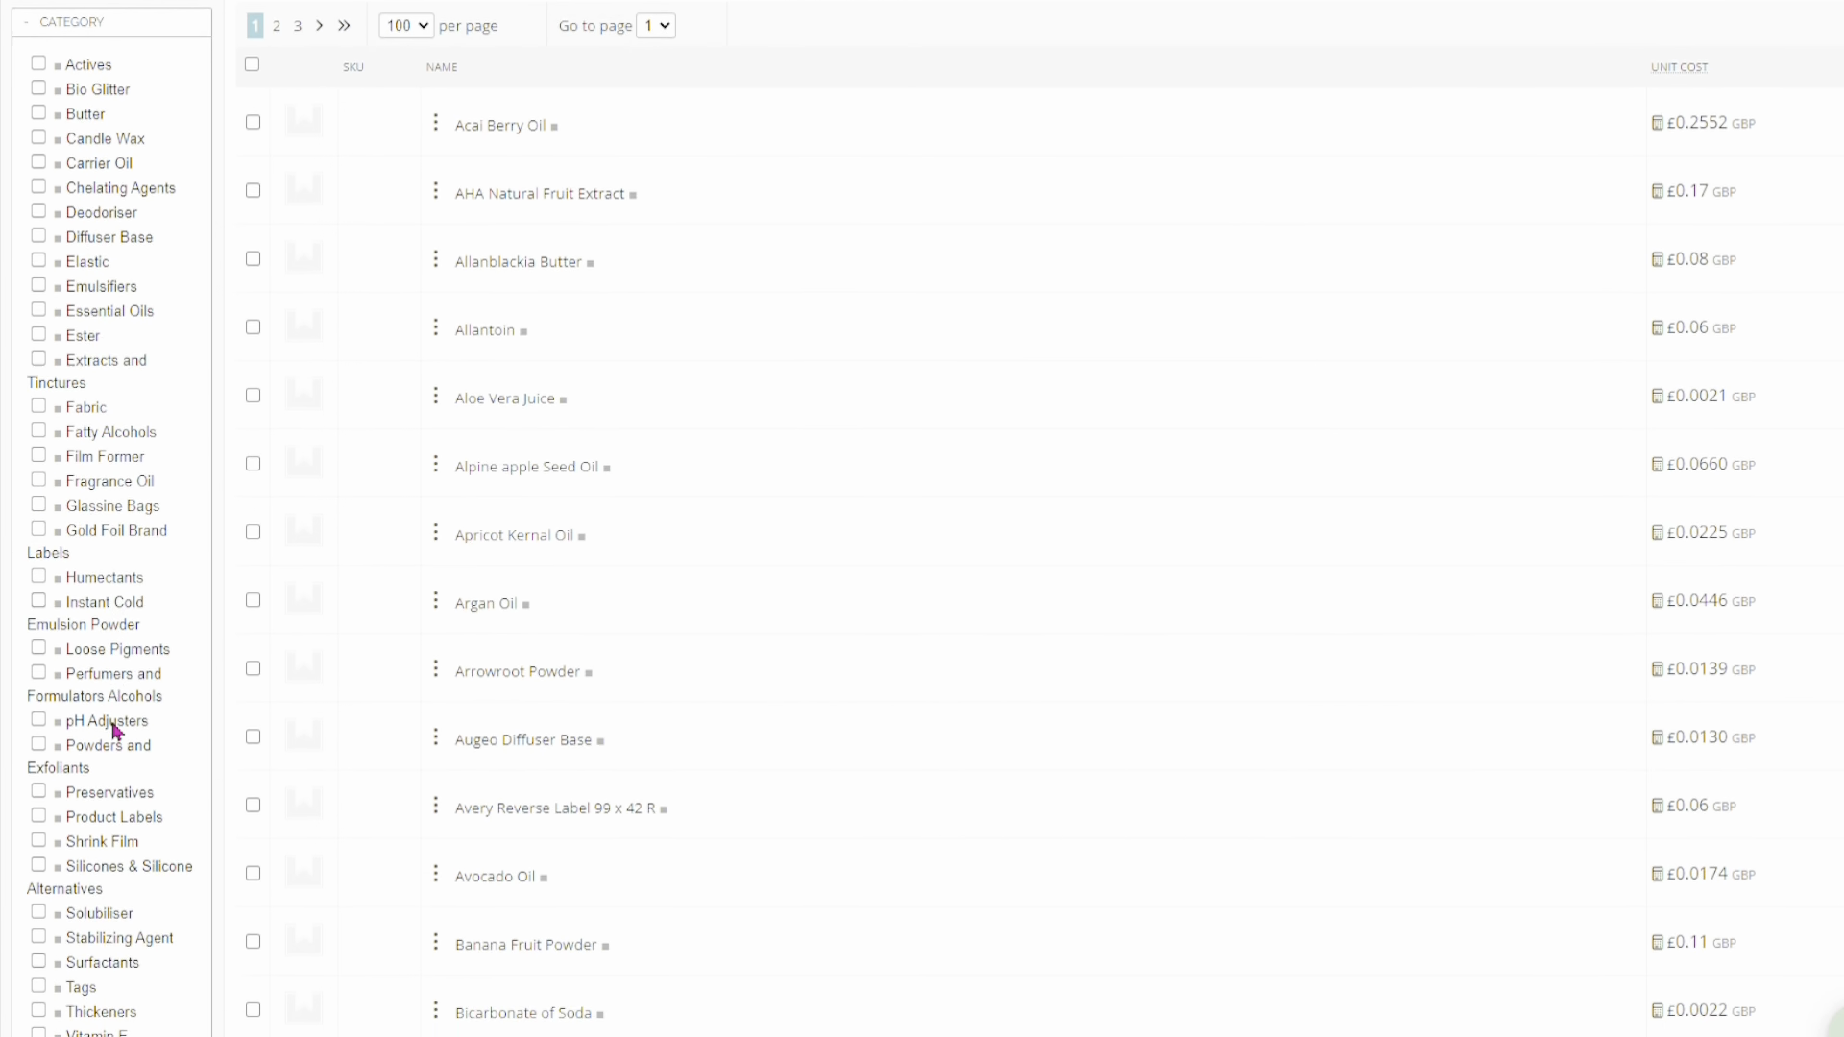
pyautogui.scroll(3, 116, 730)
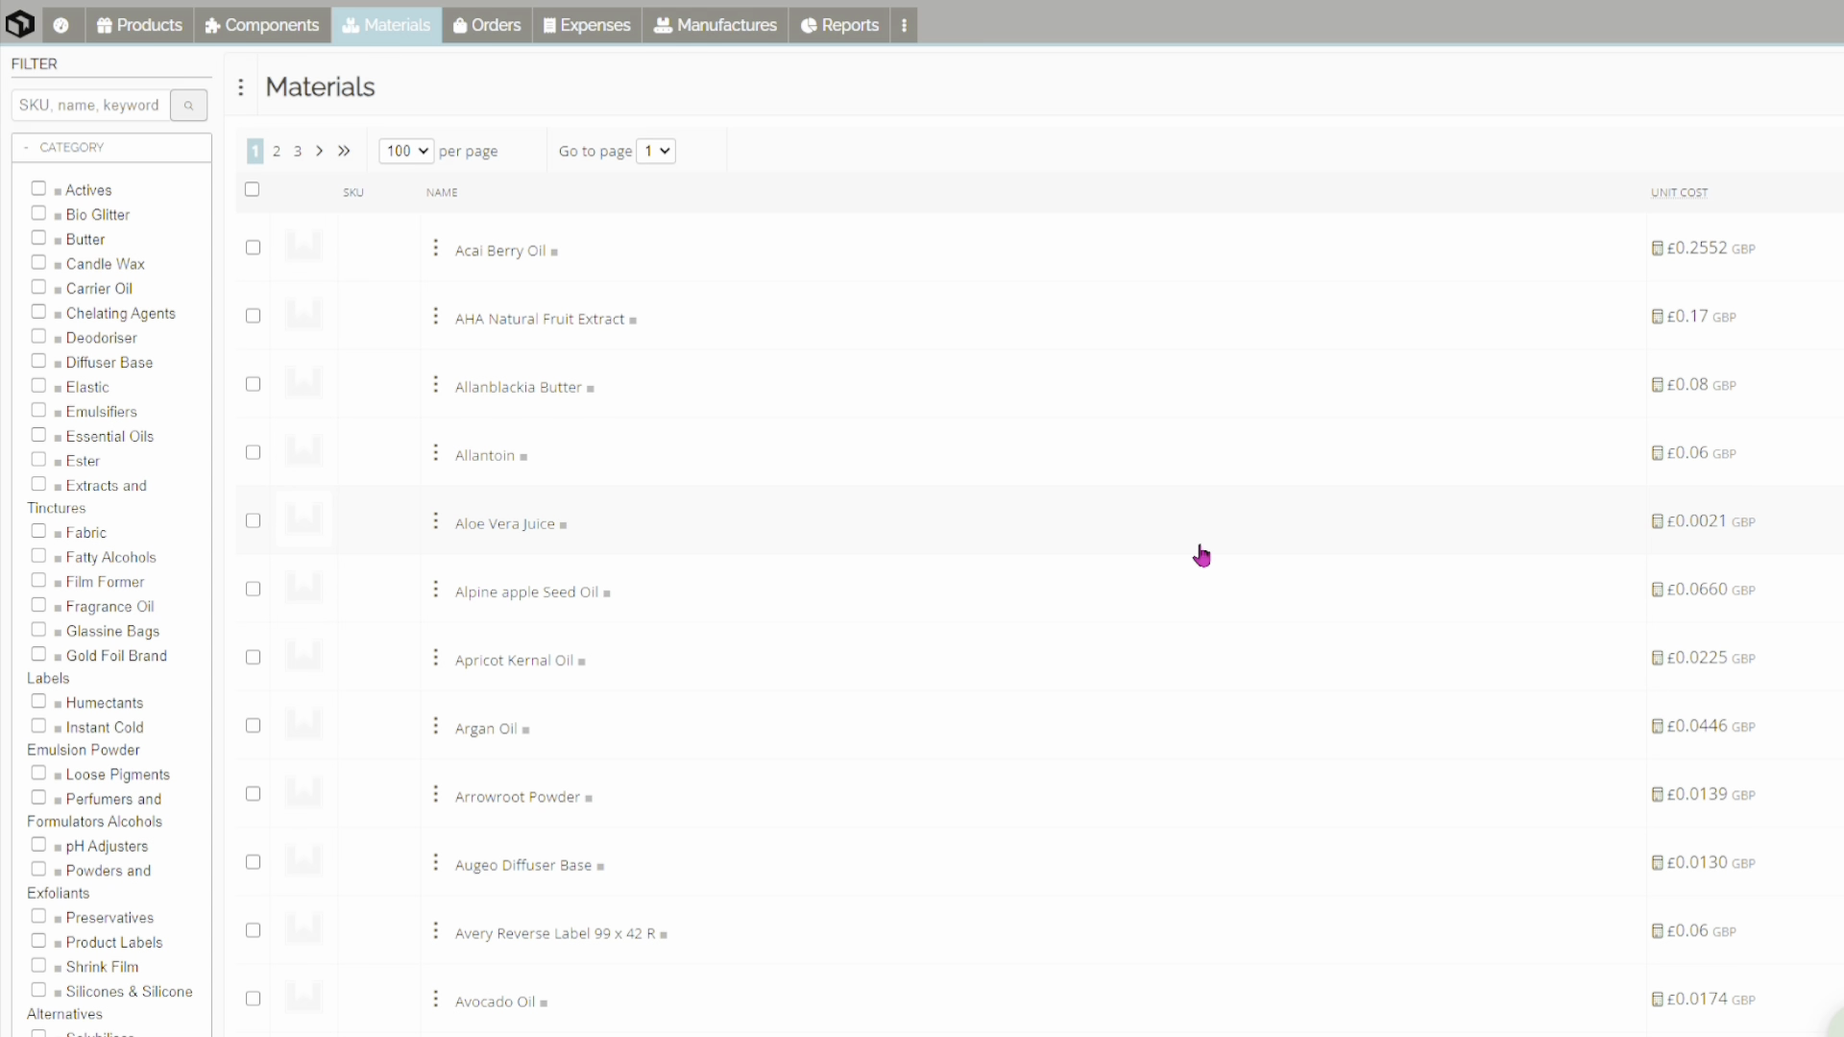
# Open the products list and look through the existing products.
pyautogui.click(164, 39)
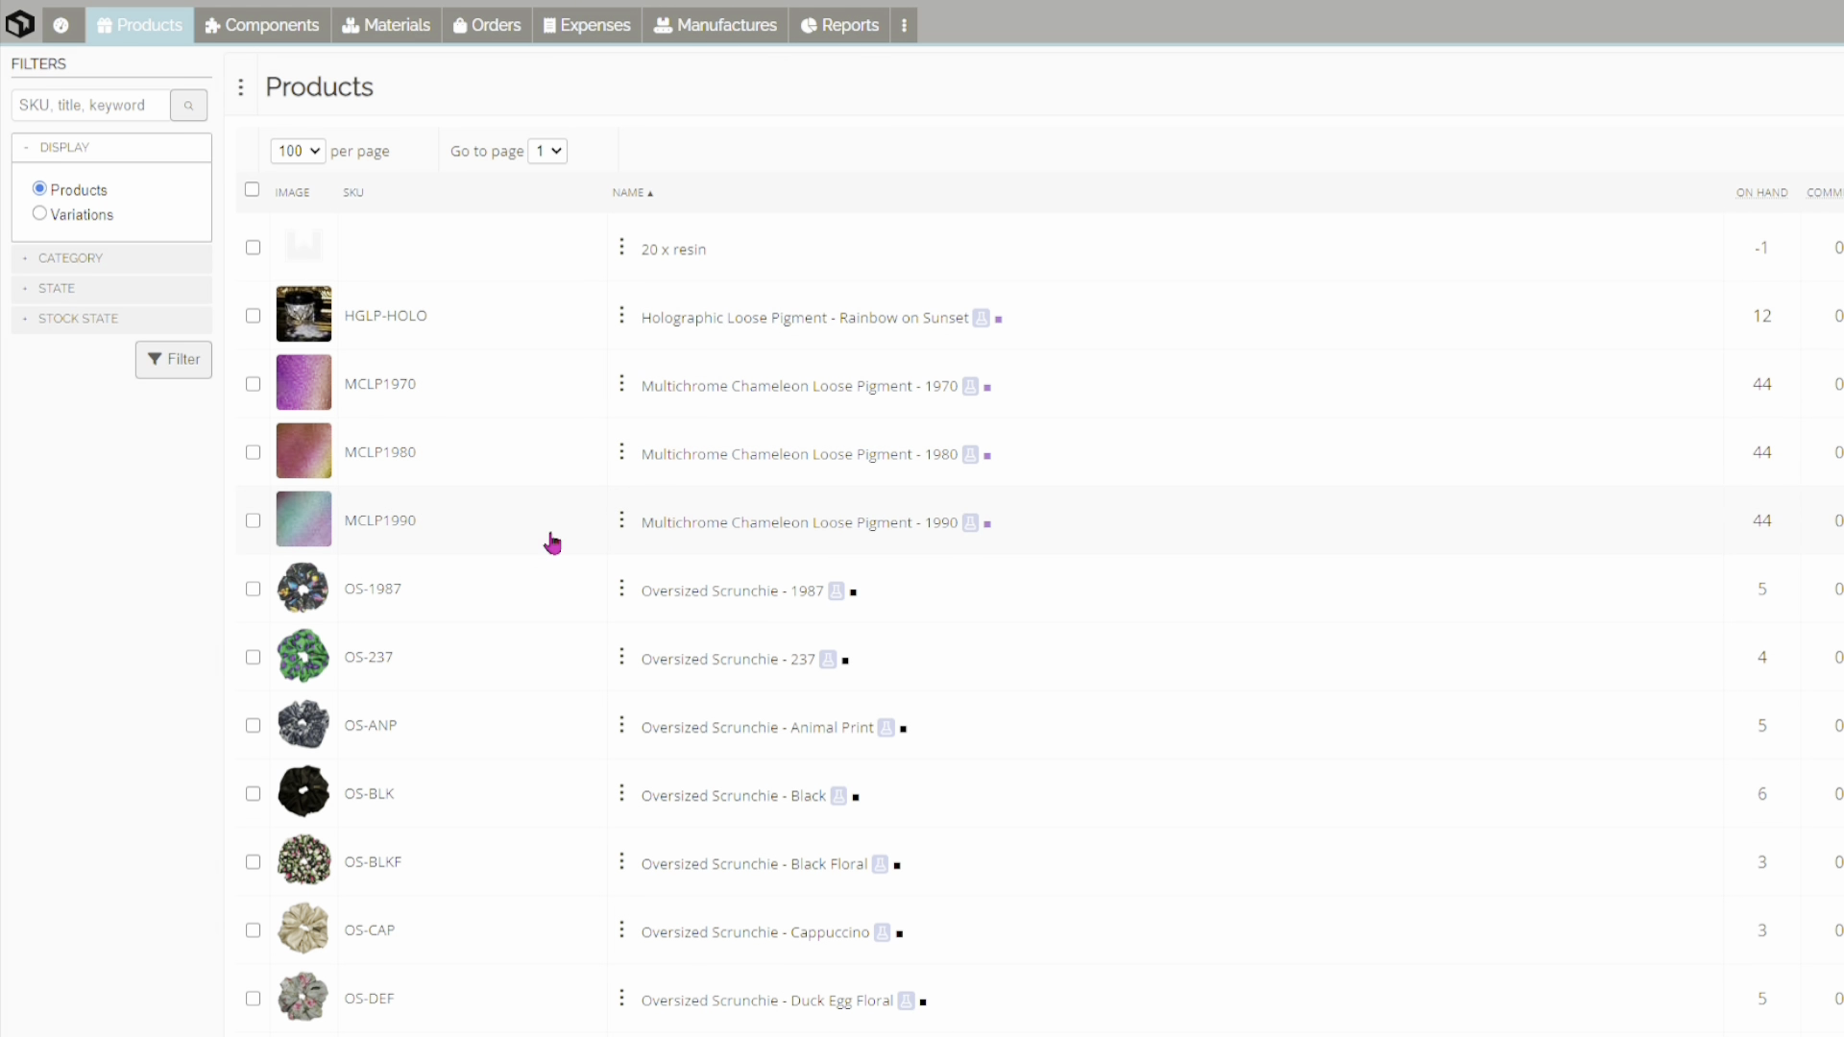
pyautogui.scroll(-15, 552, 543)
pyautogui.scroll(-8, 552, 543)
pyautogui.scroll(15, 552, 543)
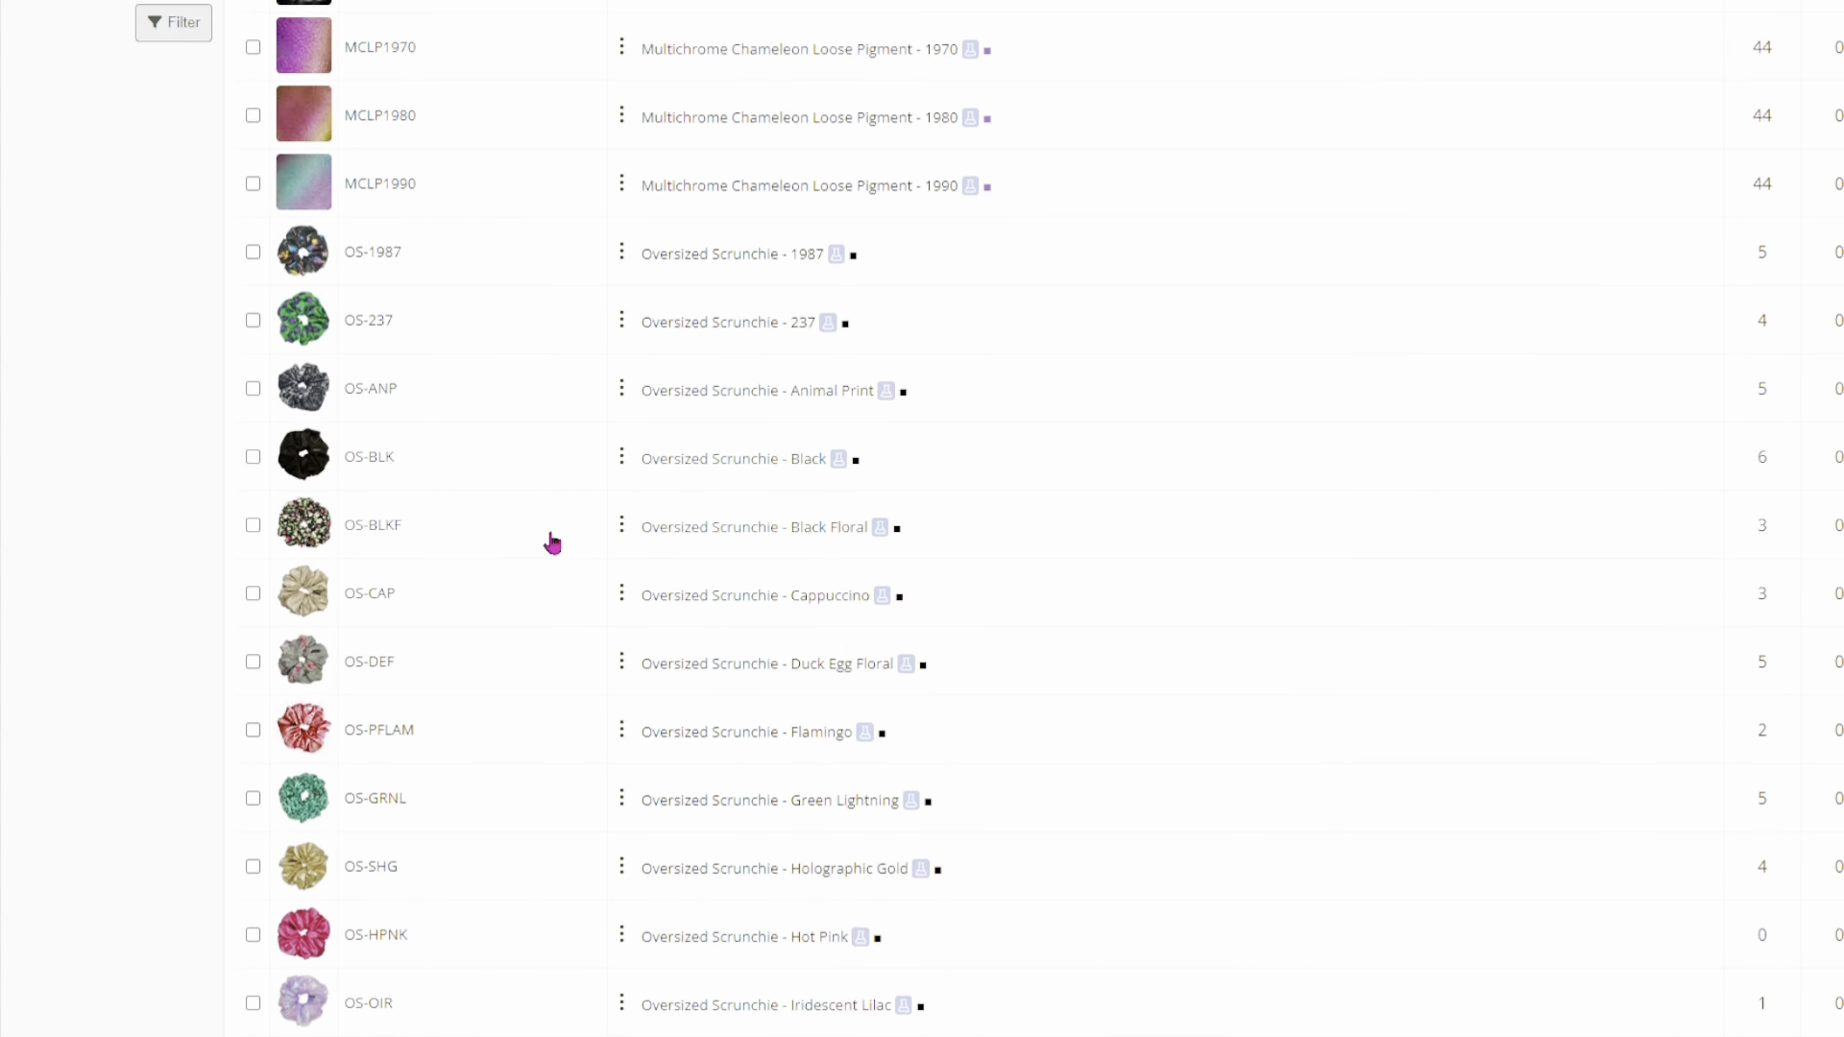
pyautogui.scroll(5, 552, 542)
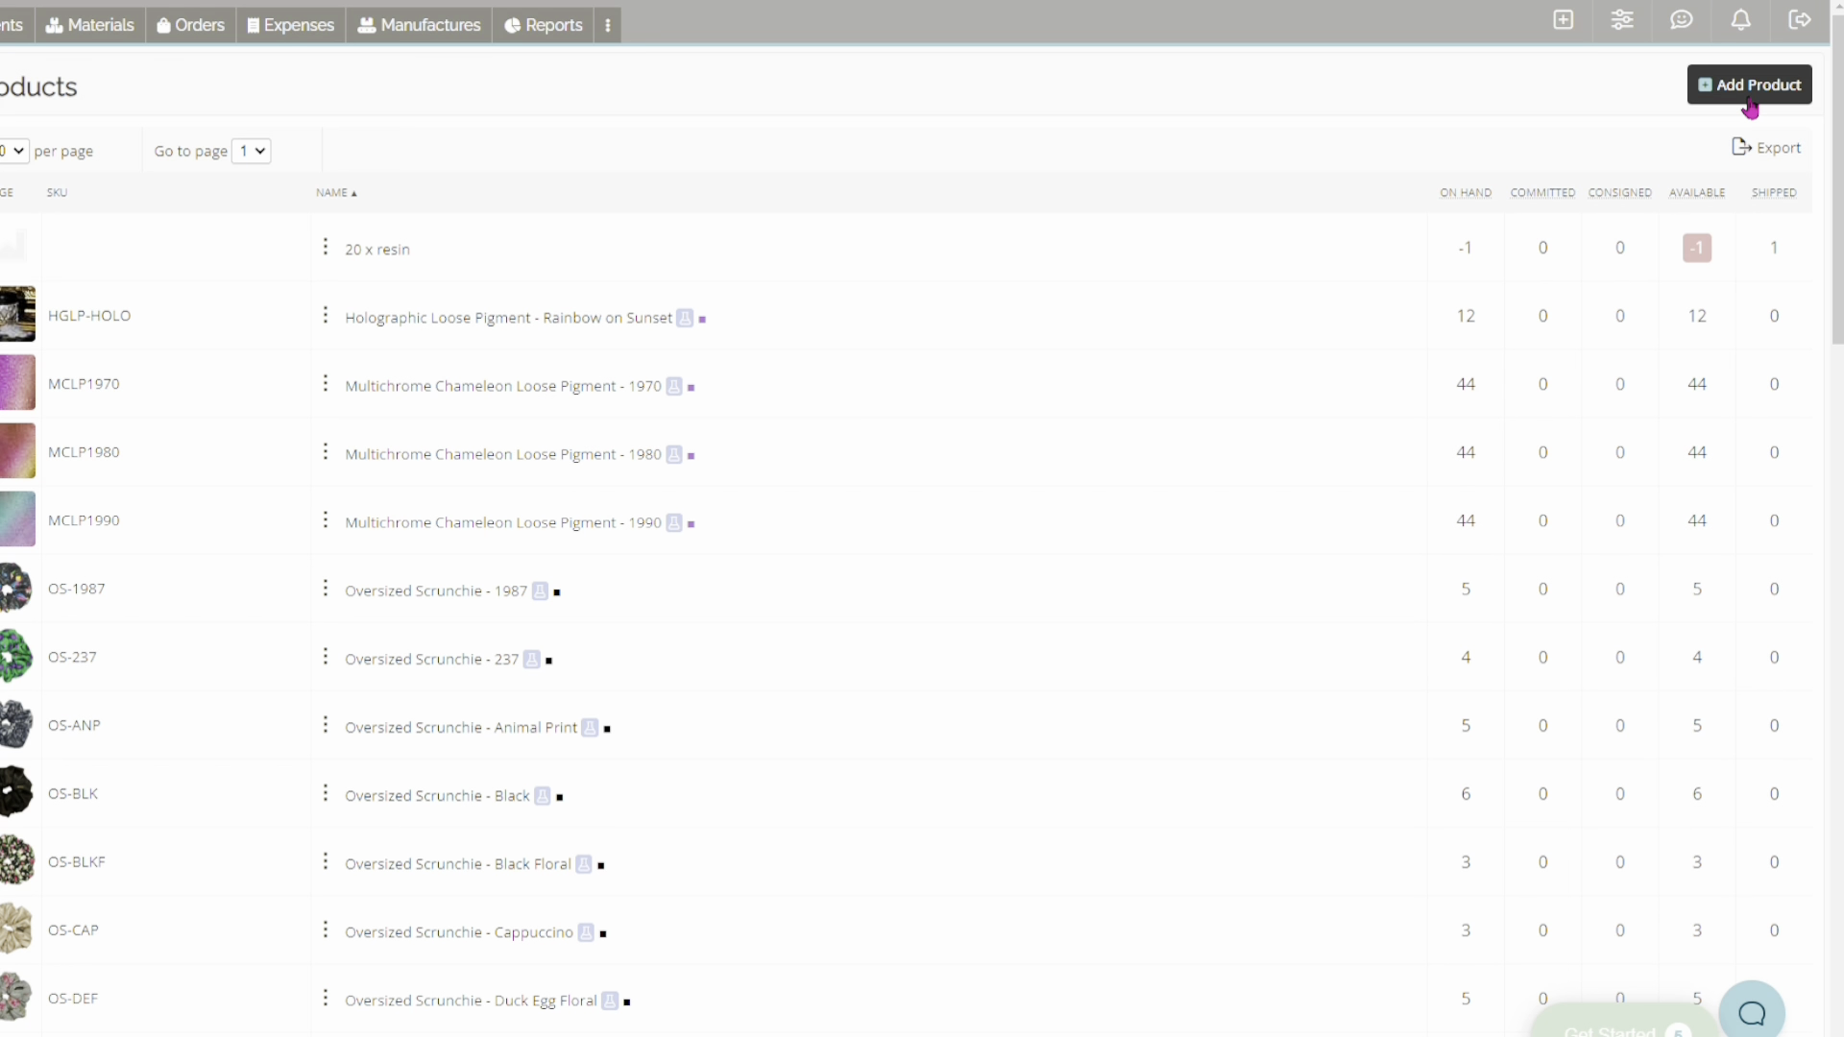
# Start a new product and name it "YouTube - Perfume".
pyautogui.click(1750, 106)
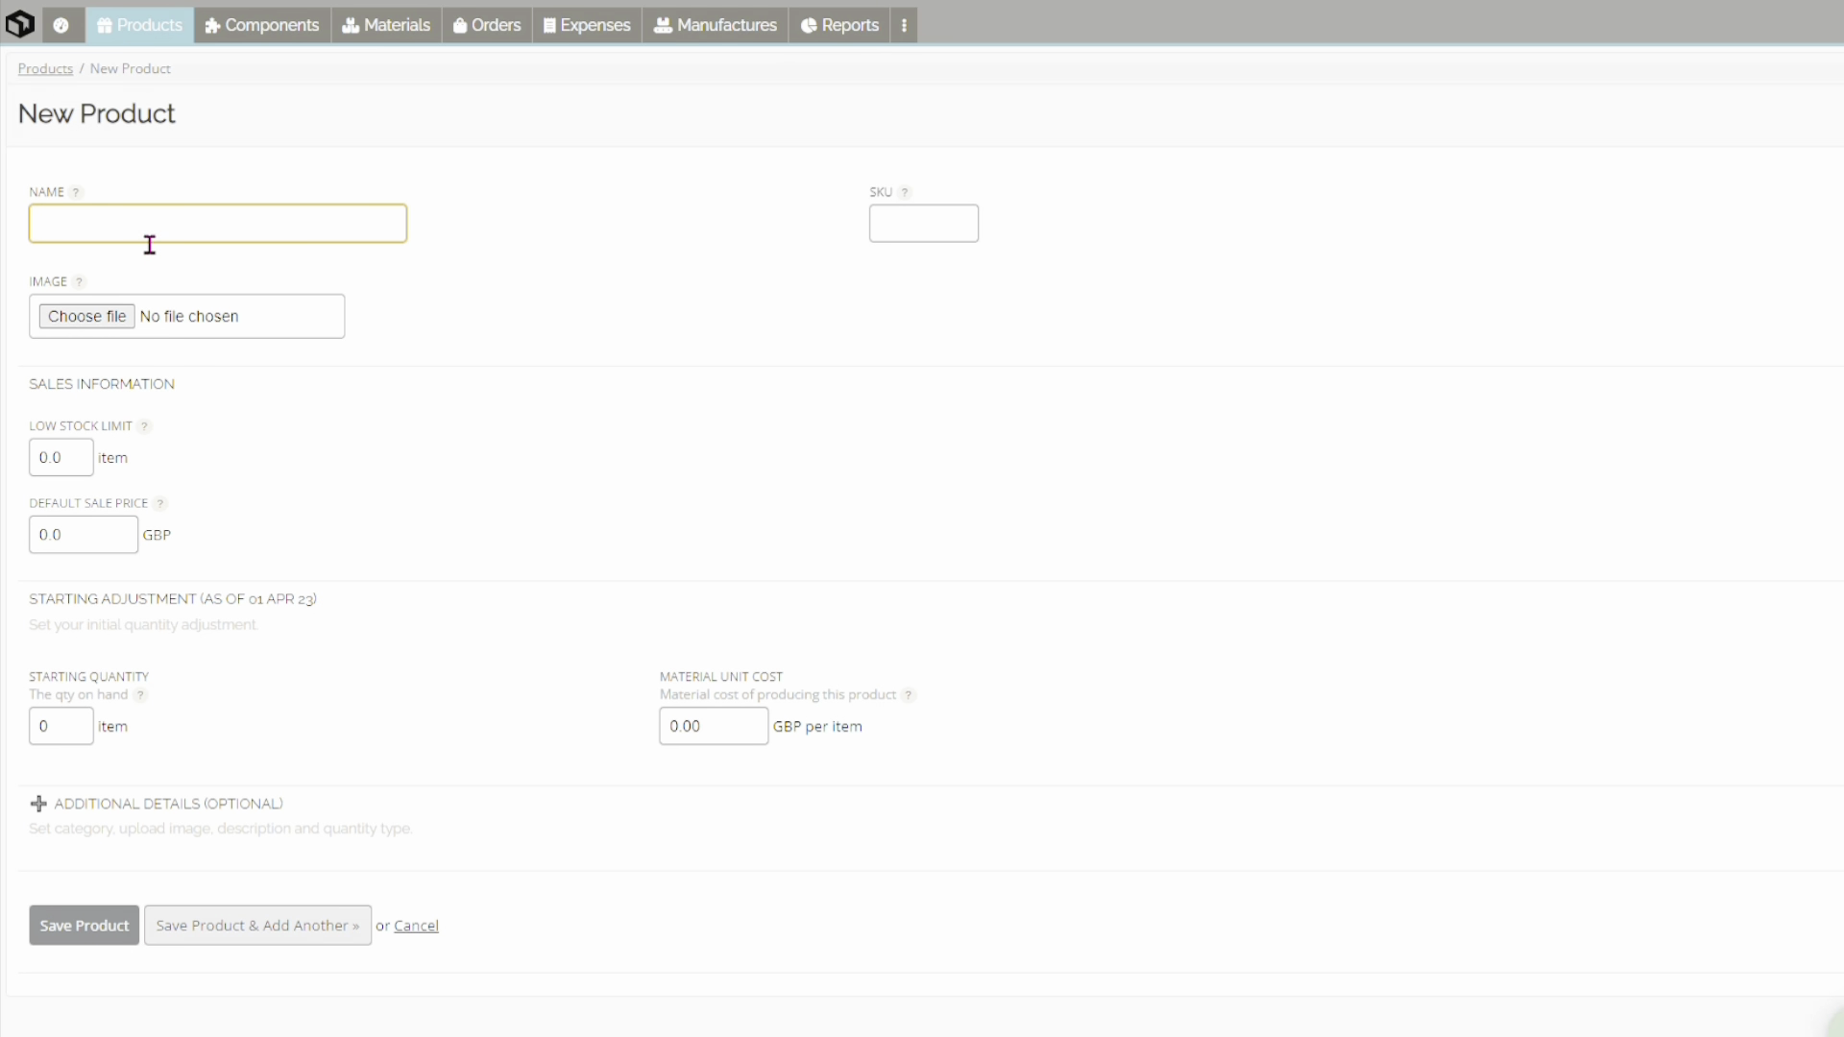
pyautogui.write('You')
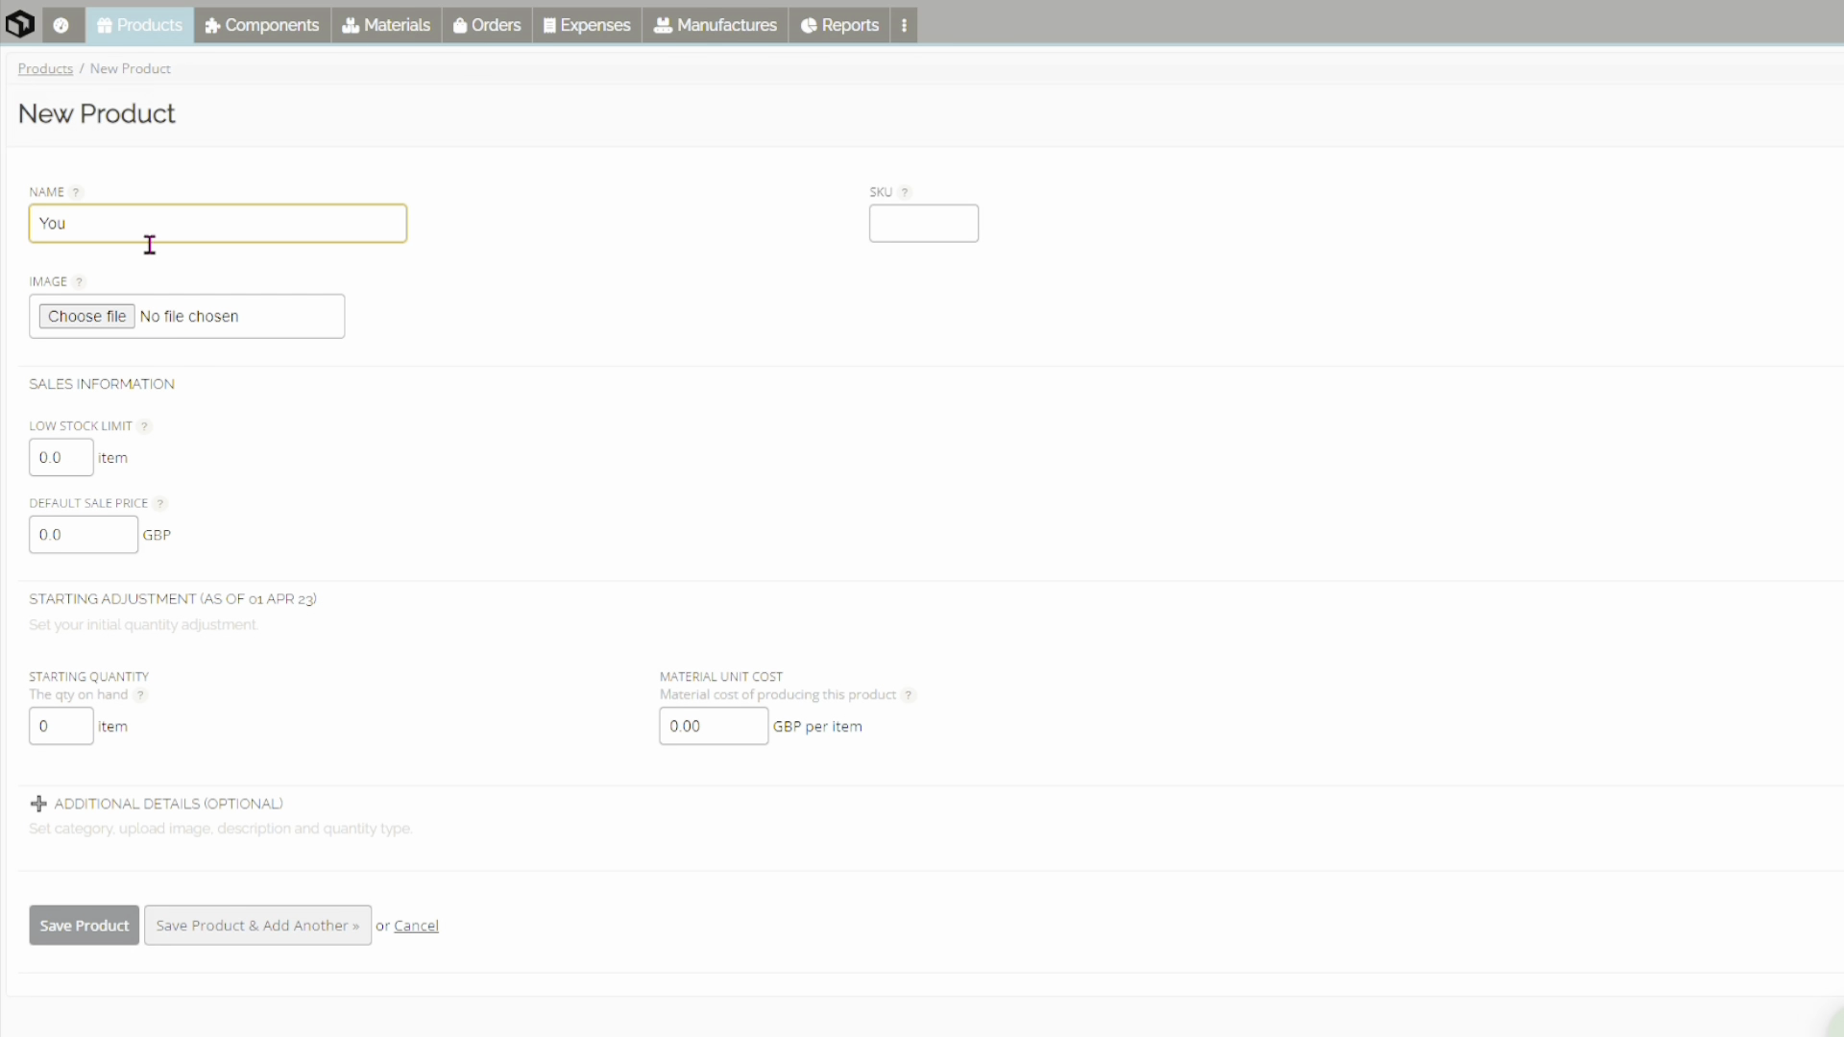
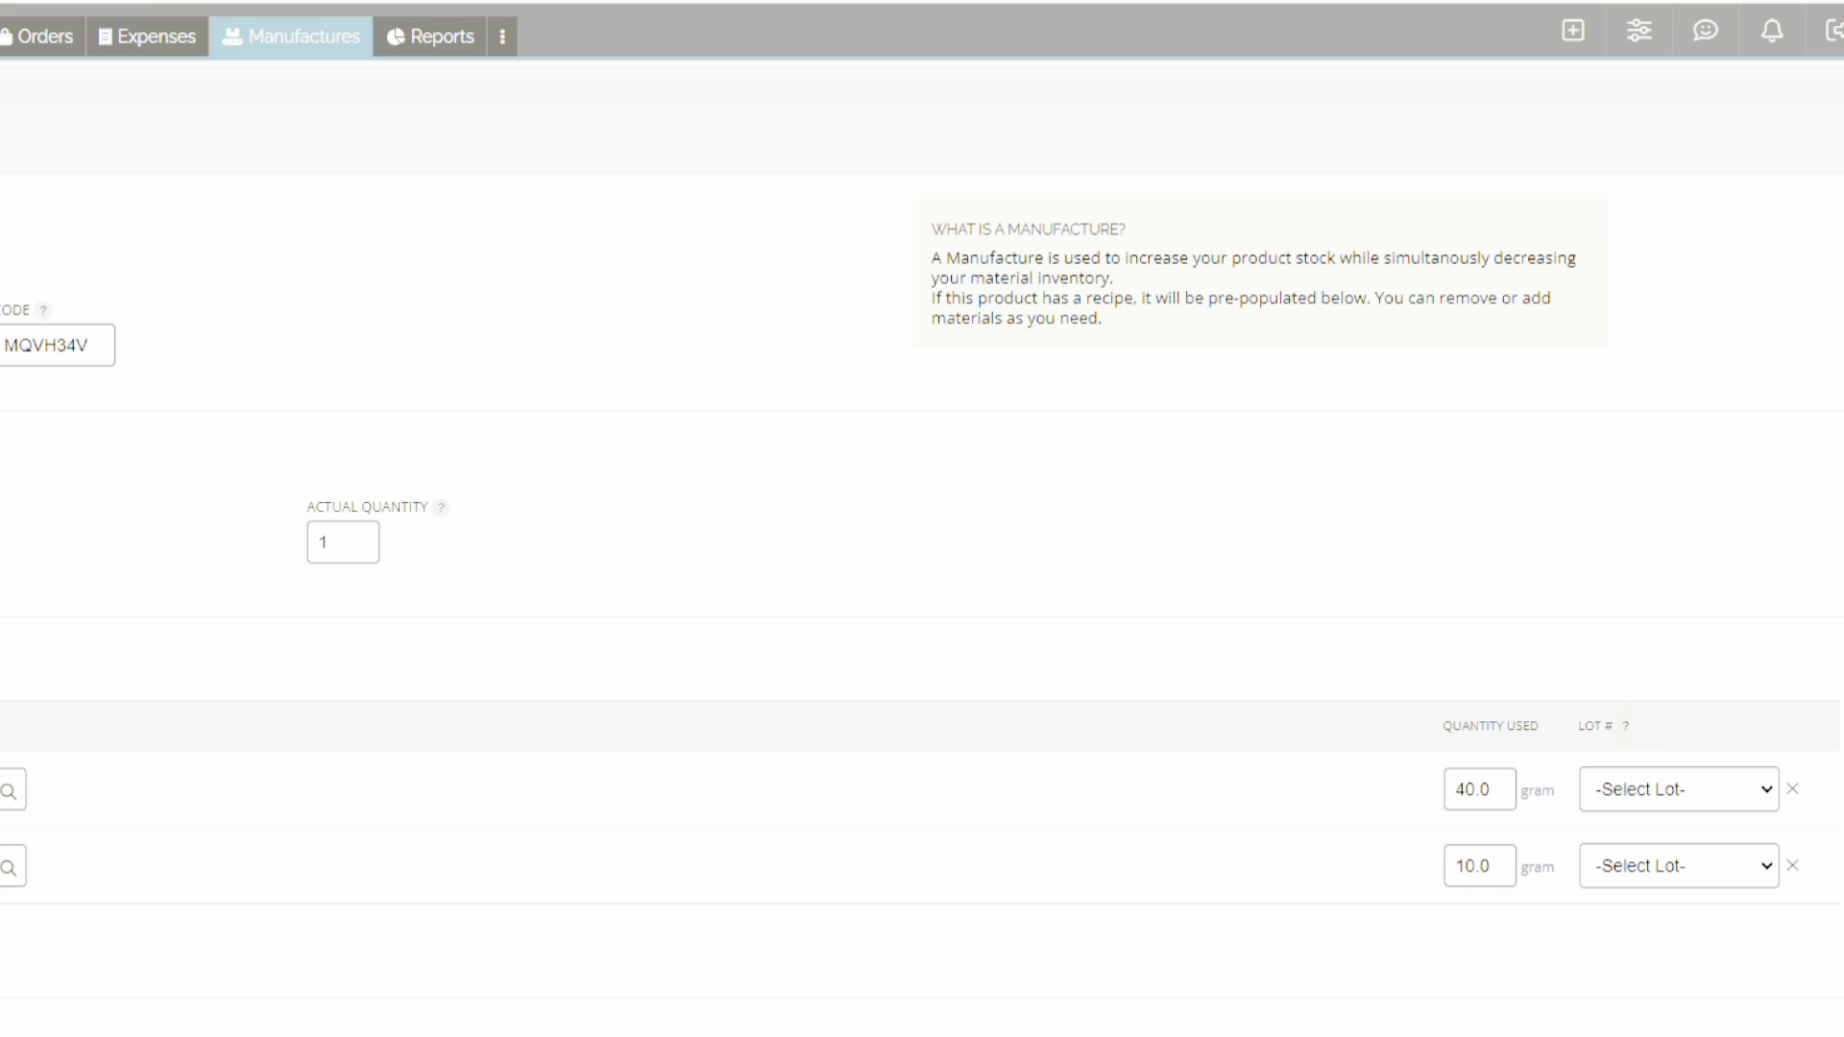
# Review the manufacture form's quantity and recipe materials, and create the manufacture for YouTube - Perfume.
pyautogui.scroll(-1, 922, 519)
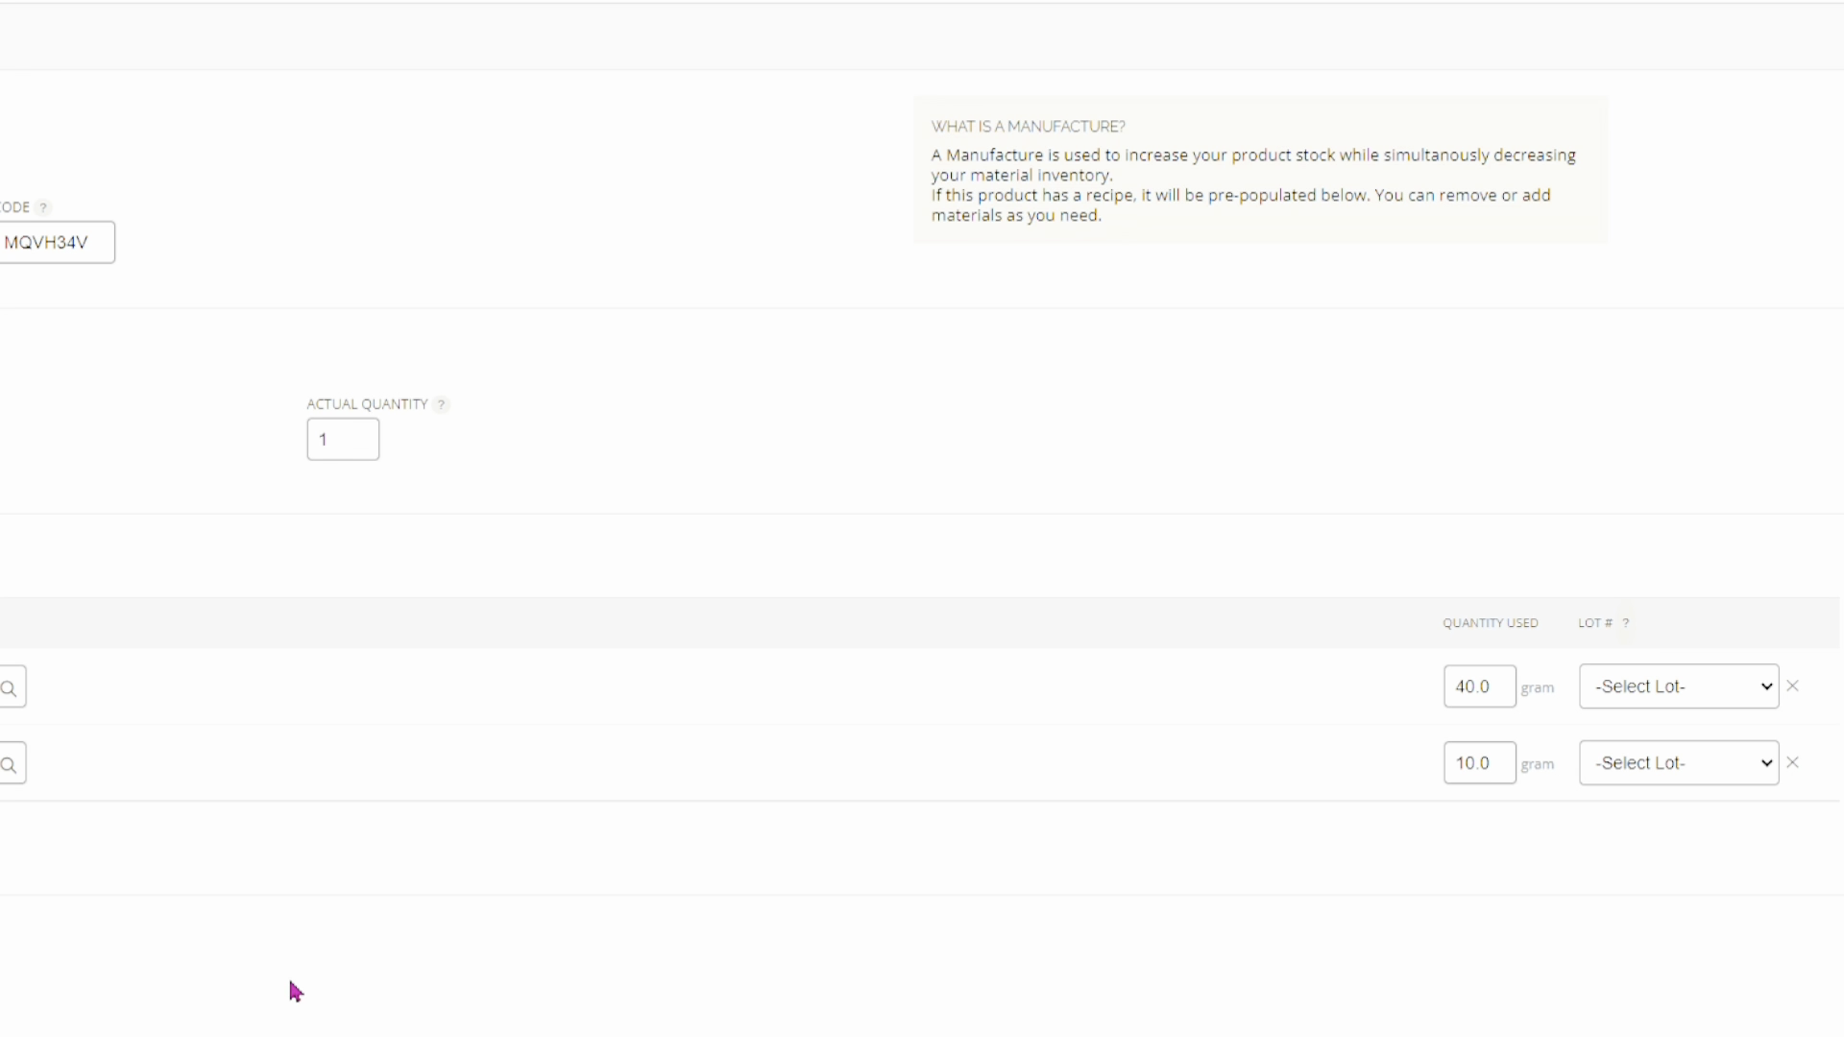
pyautogui.scroll(-3, 273, 974)
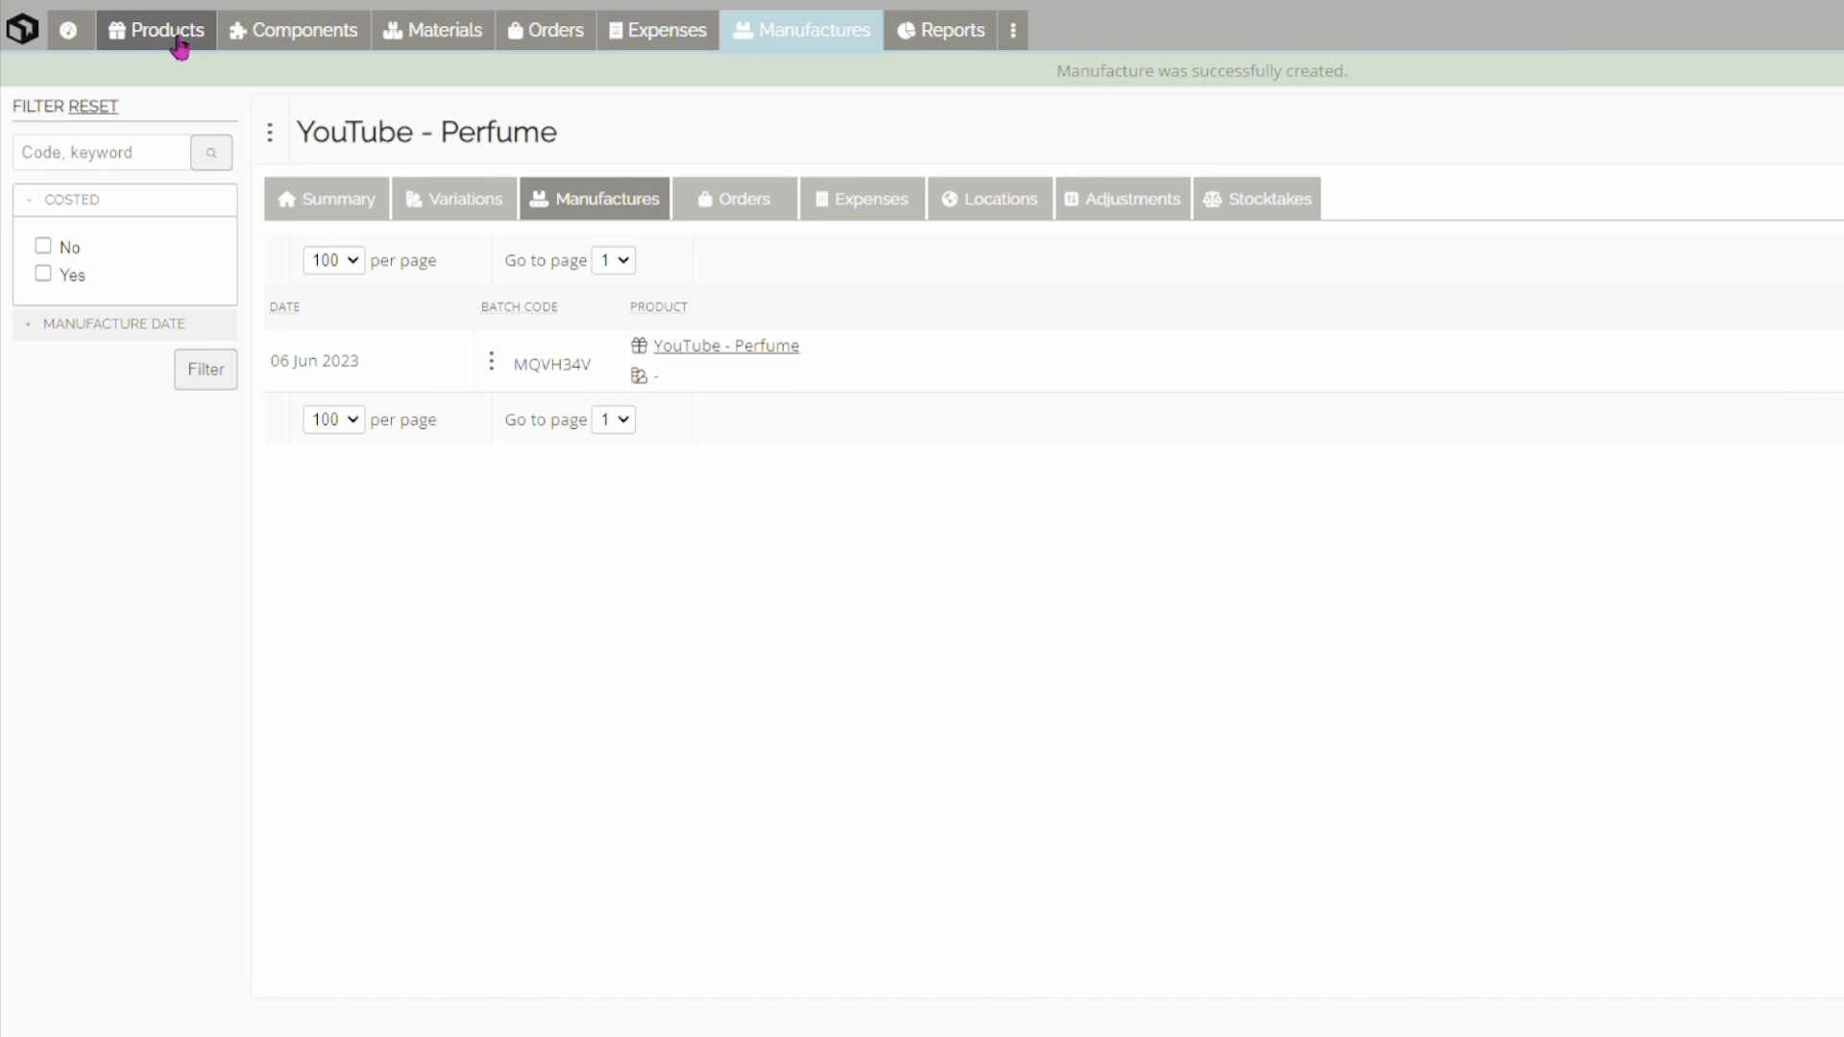
# Find YouTube - Perfume in the products list and open its product page.
pyautogui.click(179, 44)
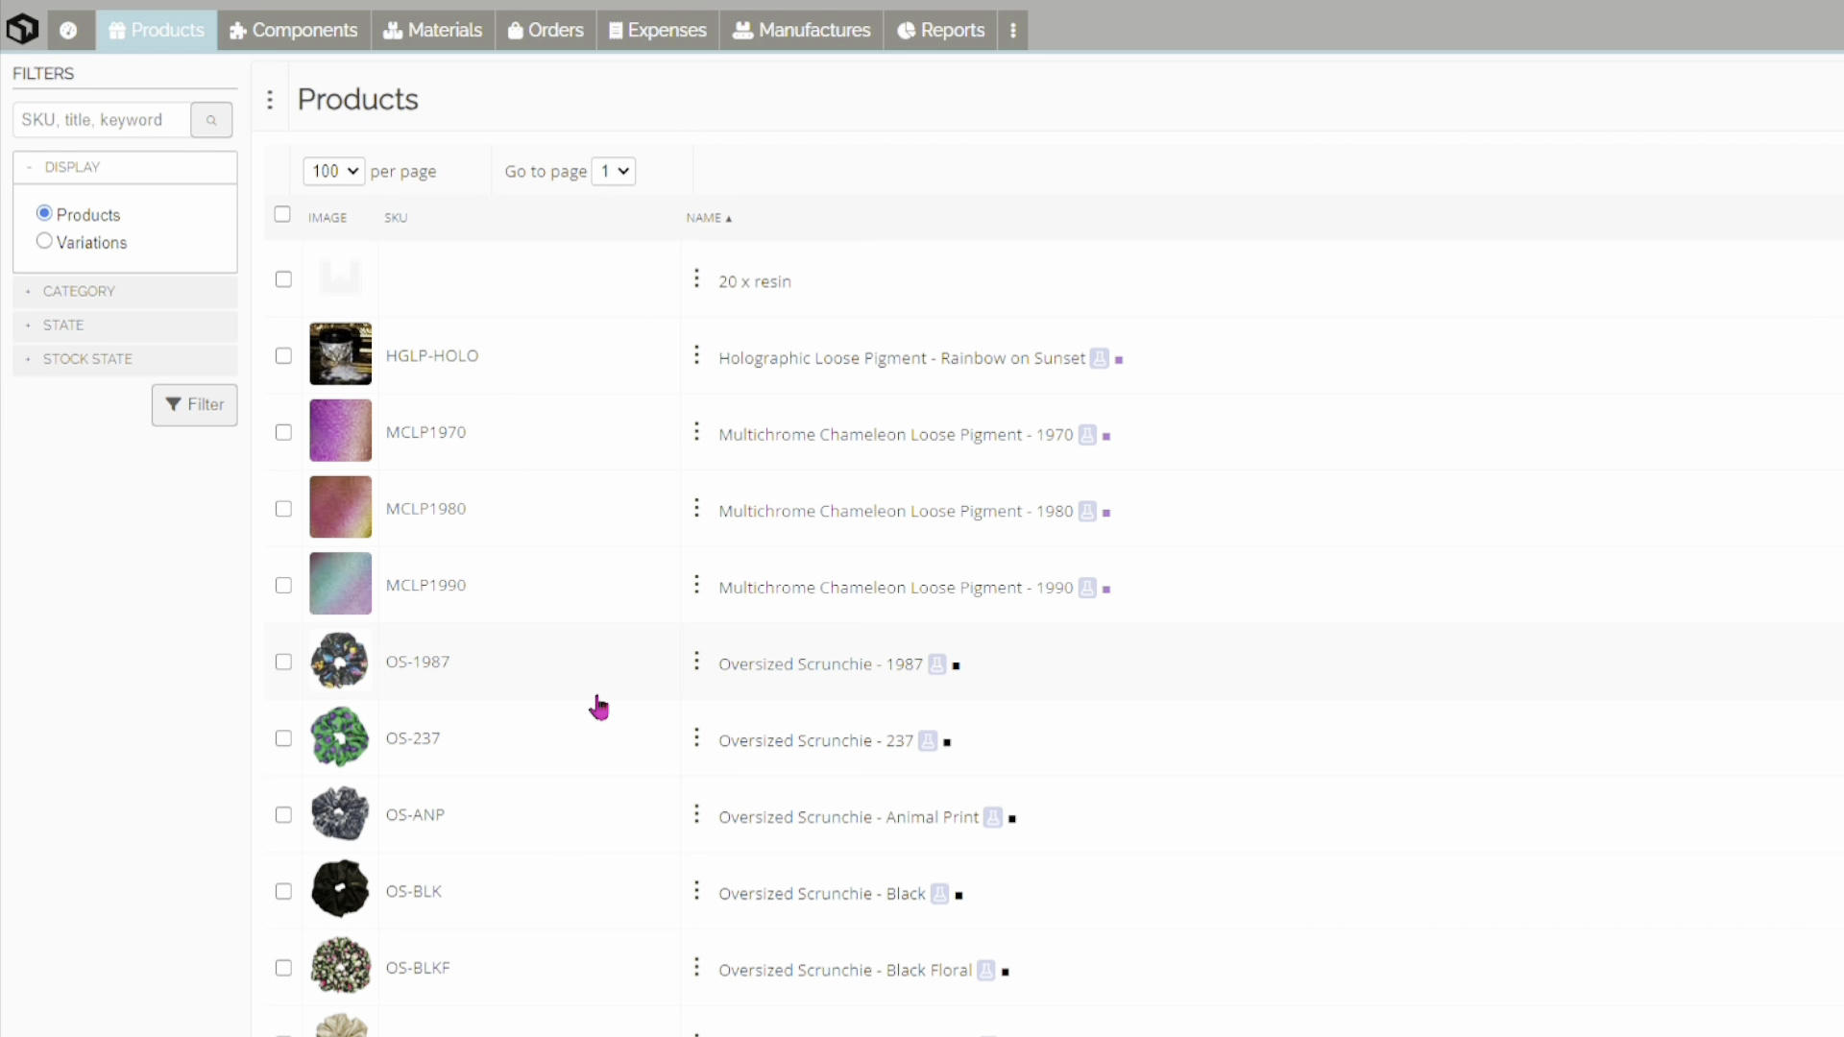
pyautogui.scroll(-10, 599, 708)
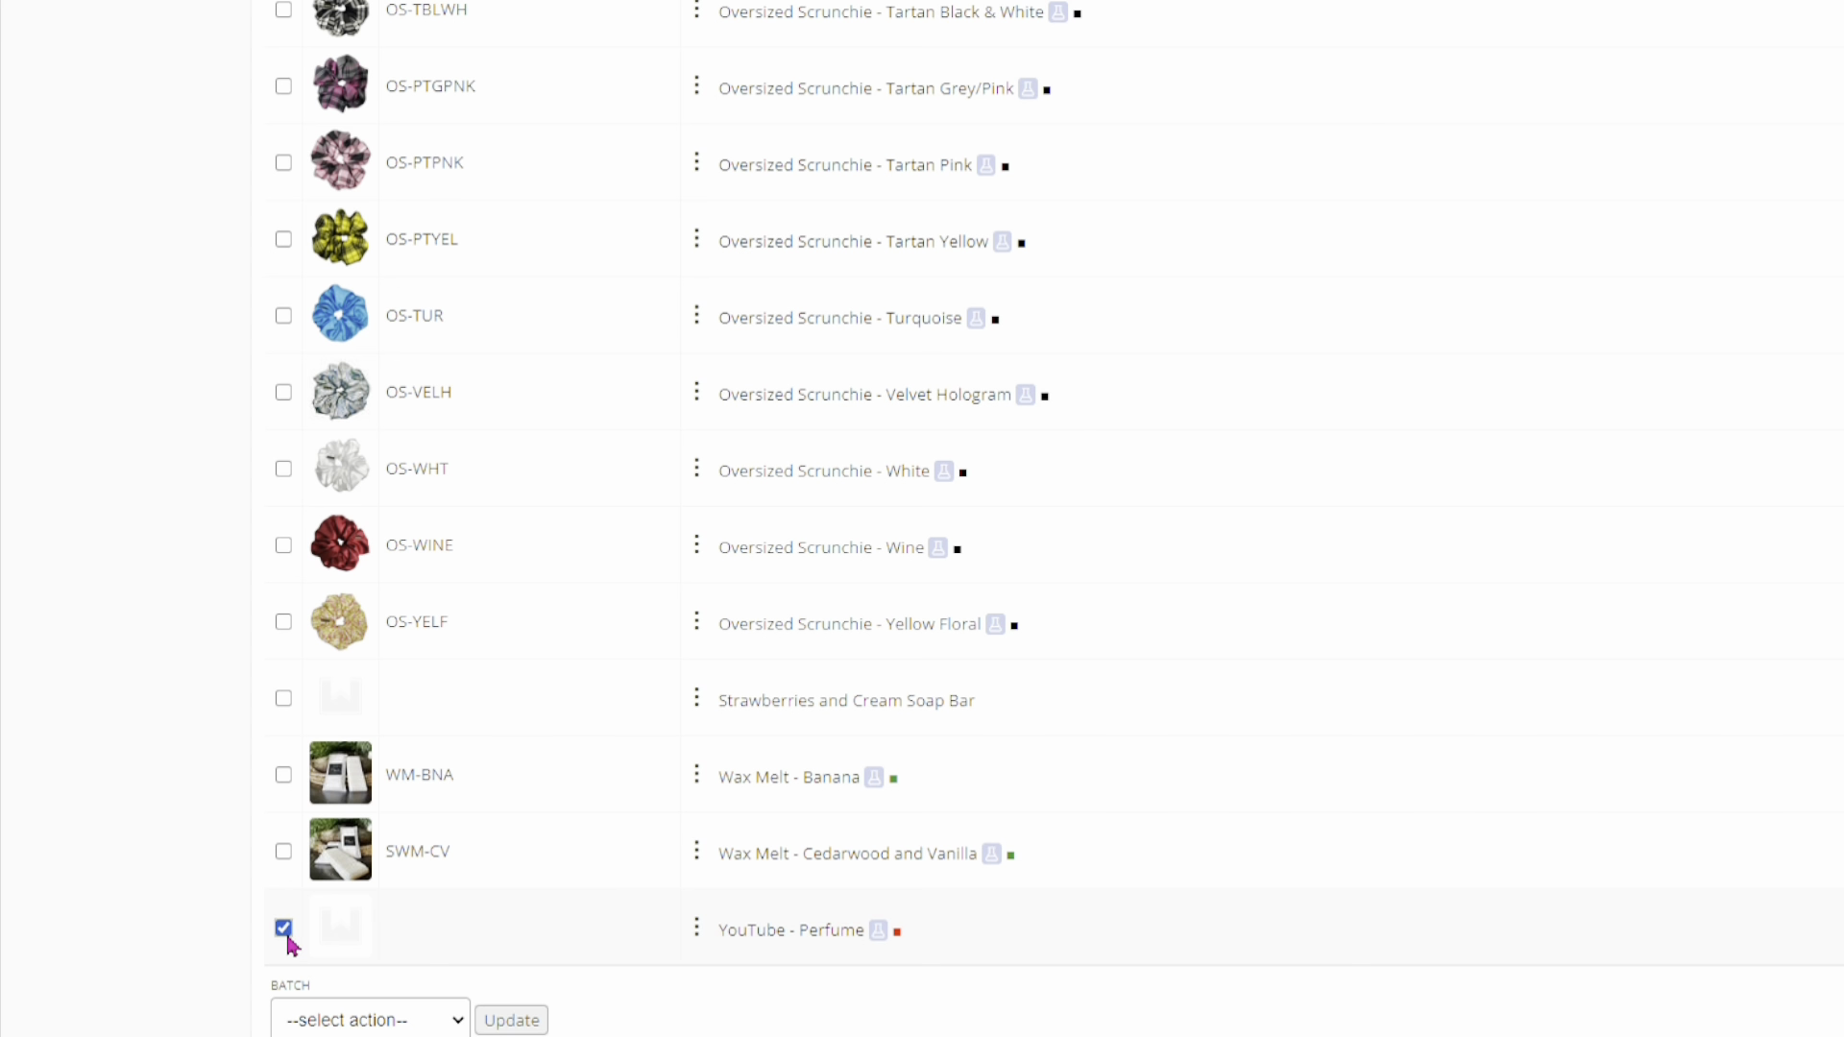
pyautogui.click(457, 1028)
pyautogui.click(1243, 950)
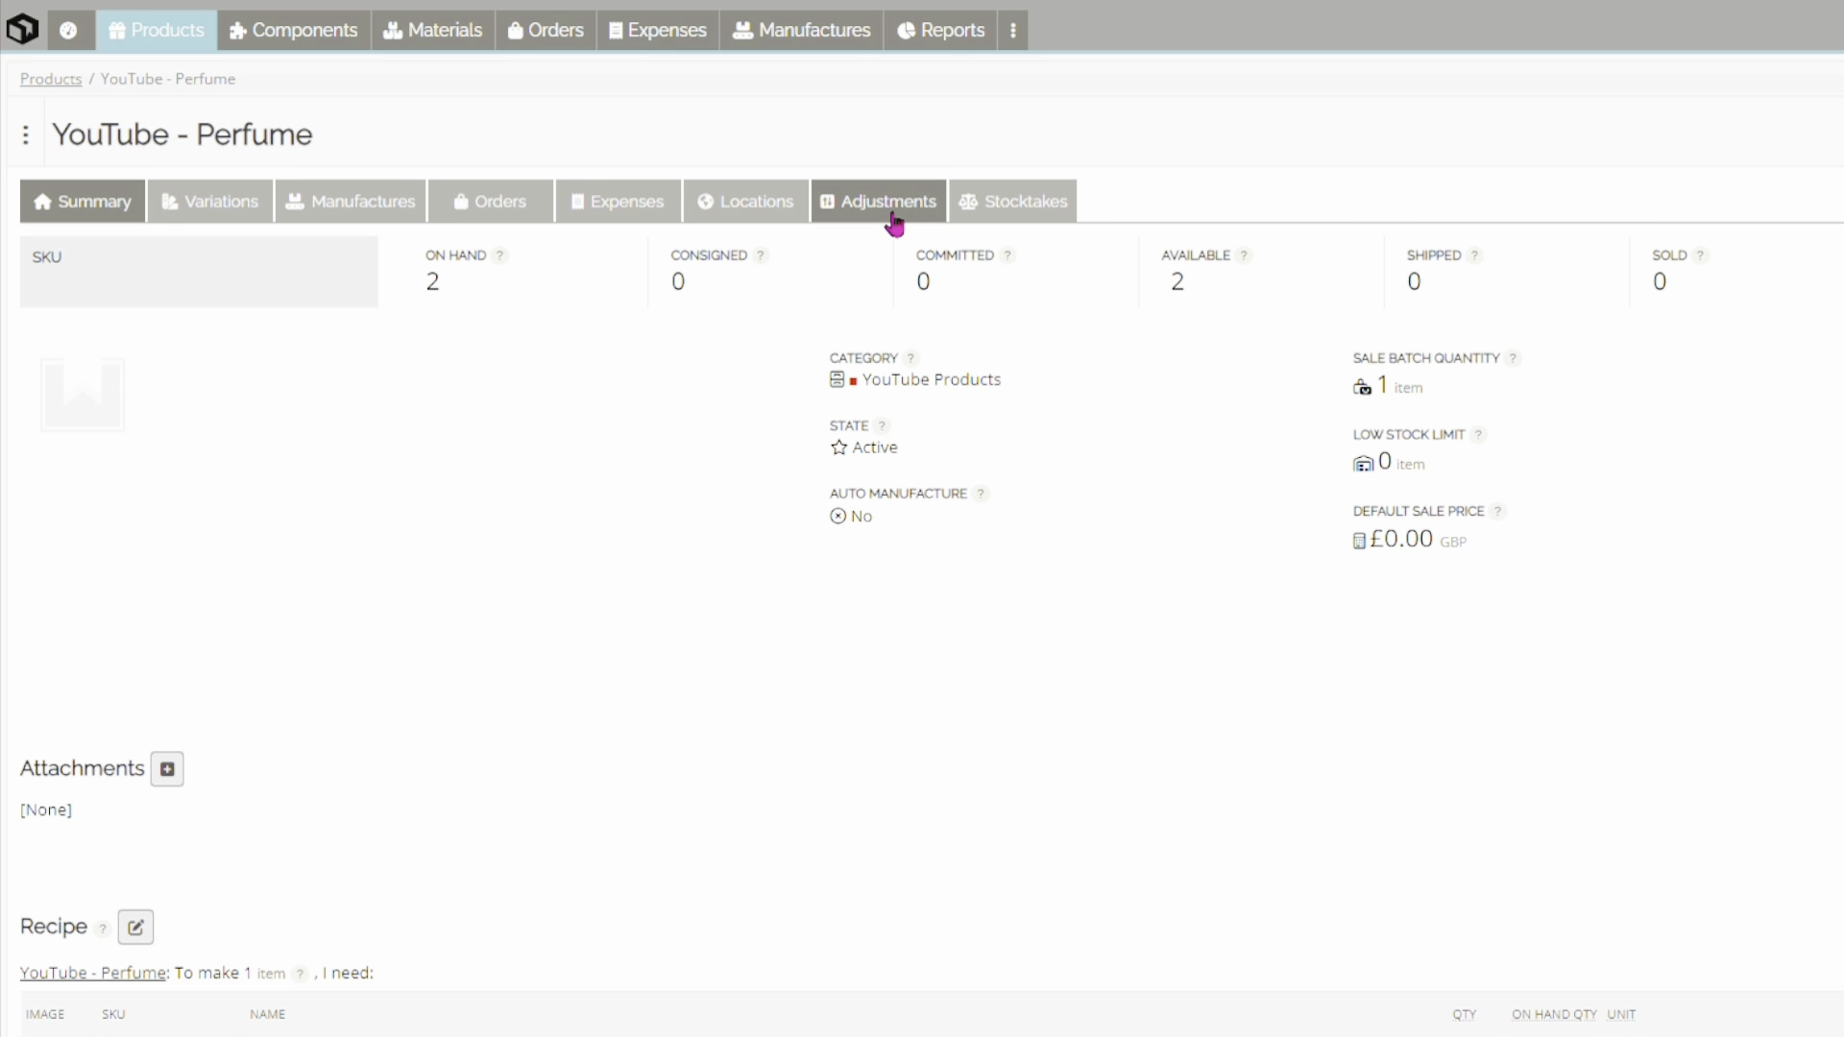
# Start a new inventory adjustment for YouTube - Perfume and set the adjustment quantity to -2.
pyautogui.click(892, 218)
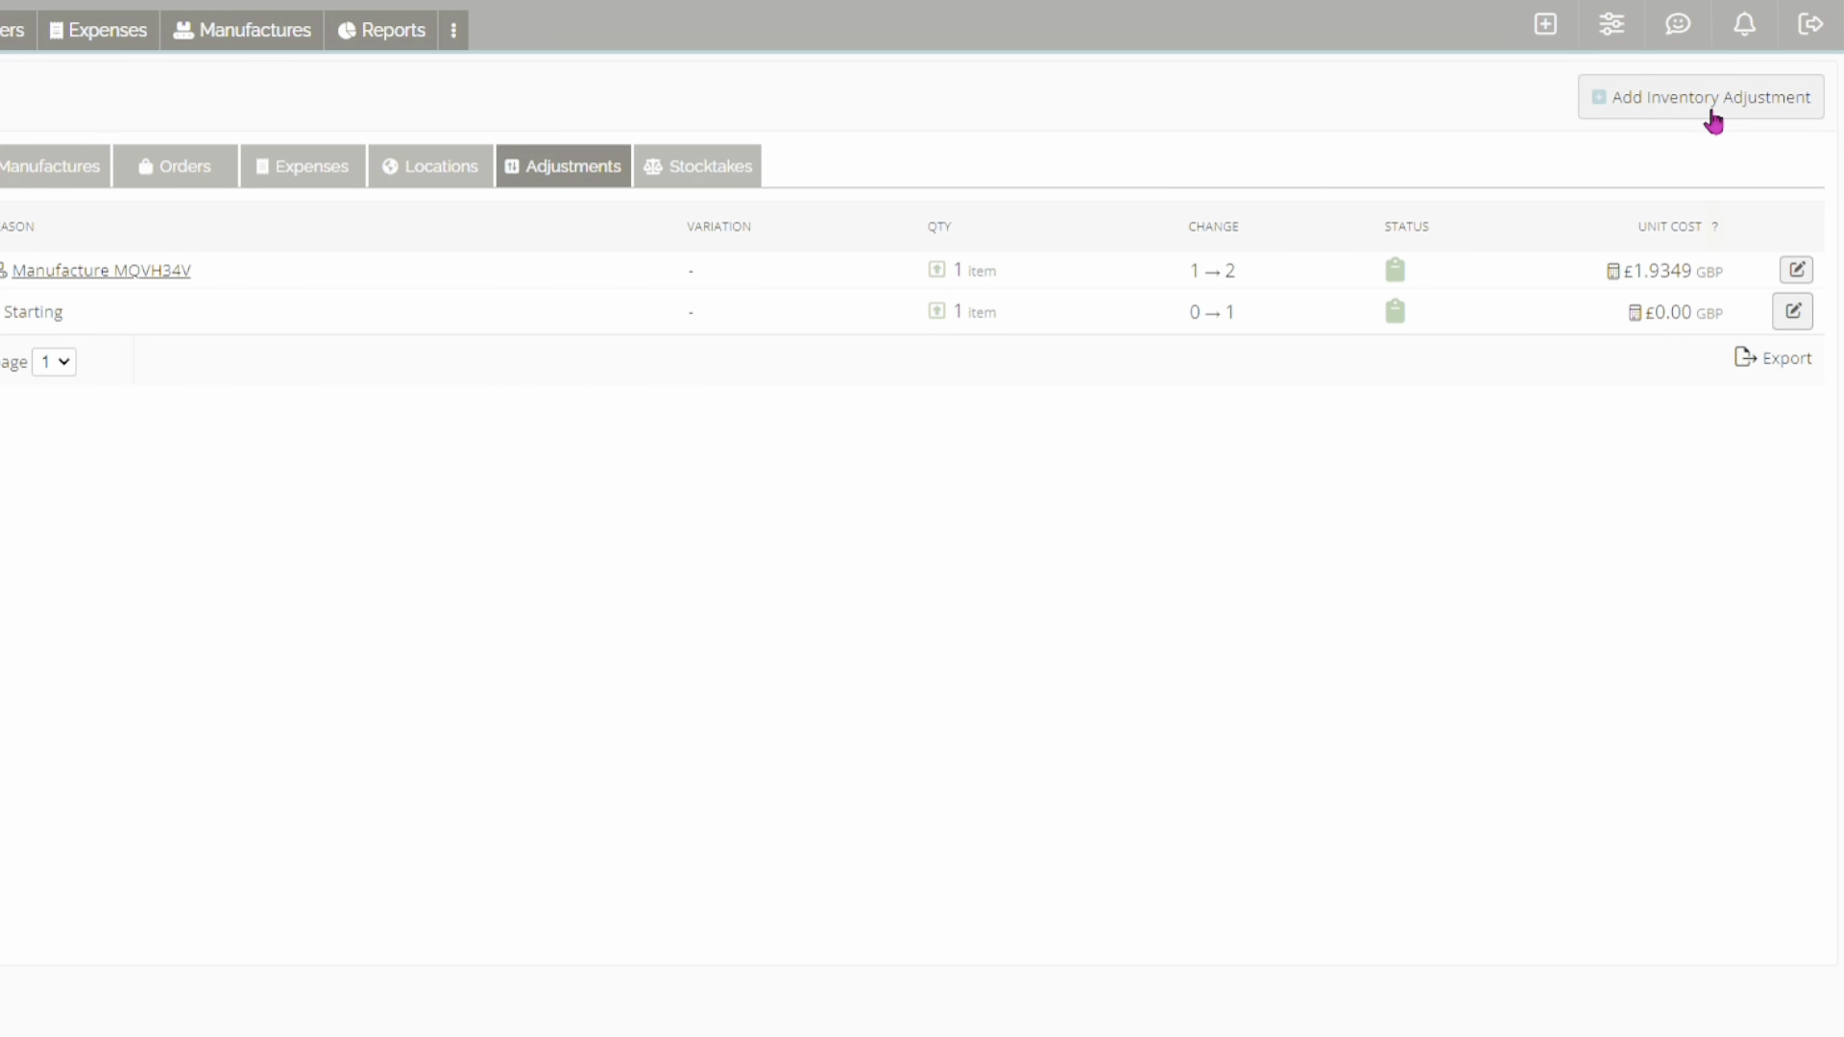
pyautogui.click(1712, 117)
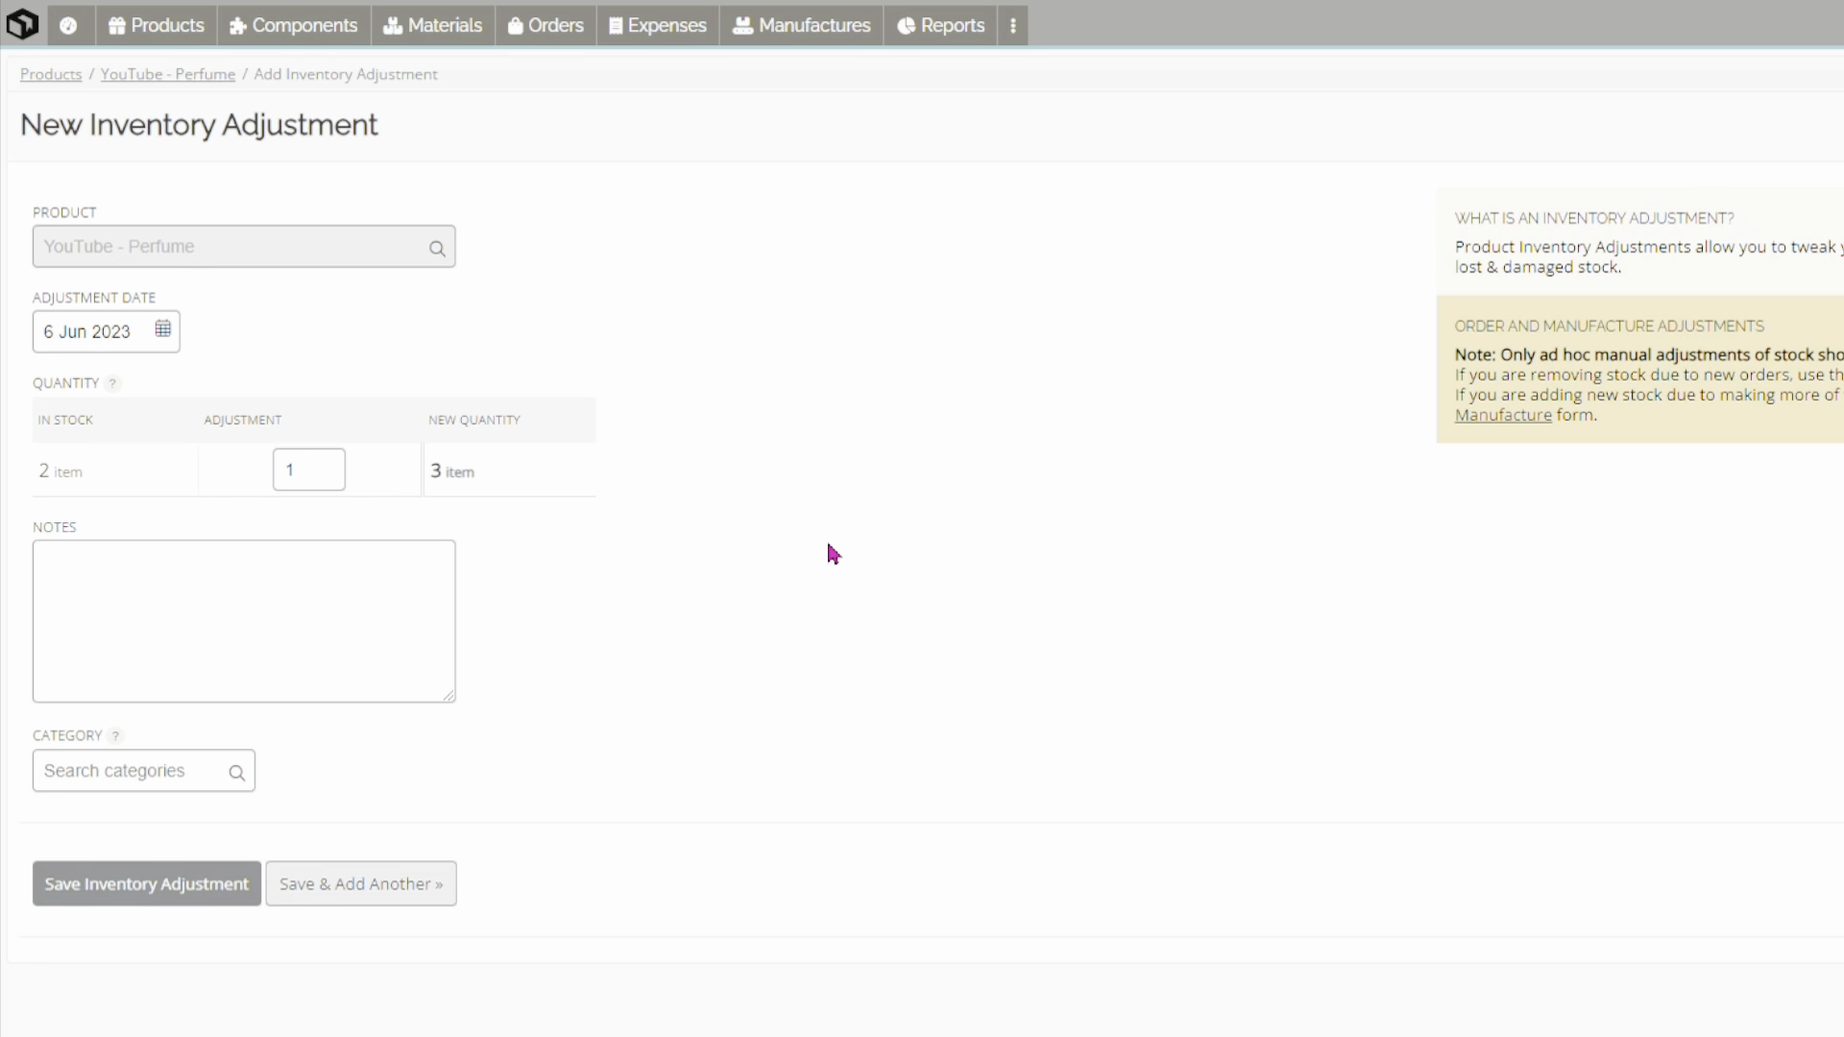
pyautogui.click(328, 489)
pyautogui.press('BackSpace')
pyautogui.write('-1')
pyautogui.click(577, 570)
pyautogui.click(331, 490)
pyautogui.press('BackSpace')
pyautogui.press('BackSpace')
pyautogui.write('-2')
pyautogui.click(717, 622)
# Assign the YouTube Products category to the inventory adjustment and save it.
pyautogui.click(149, 788)
pyautogui.write('yout')
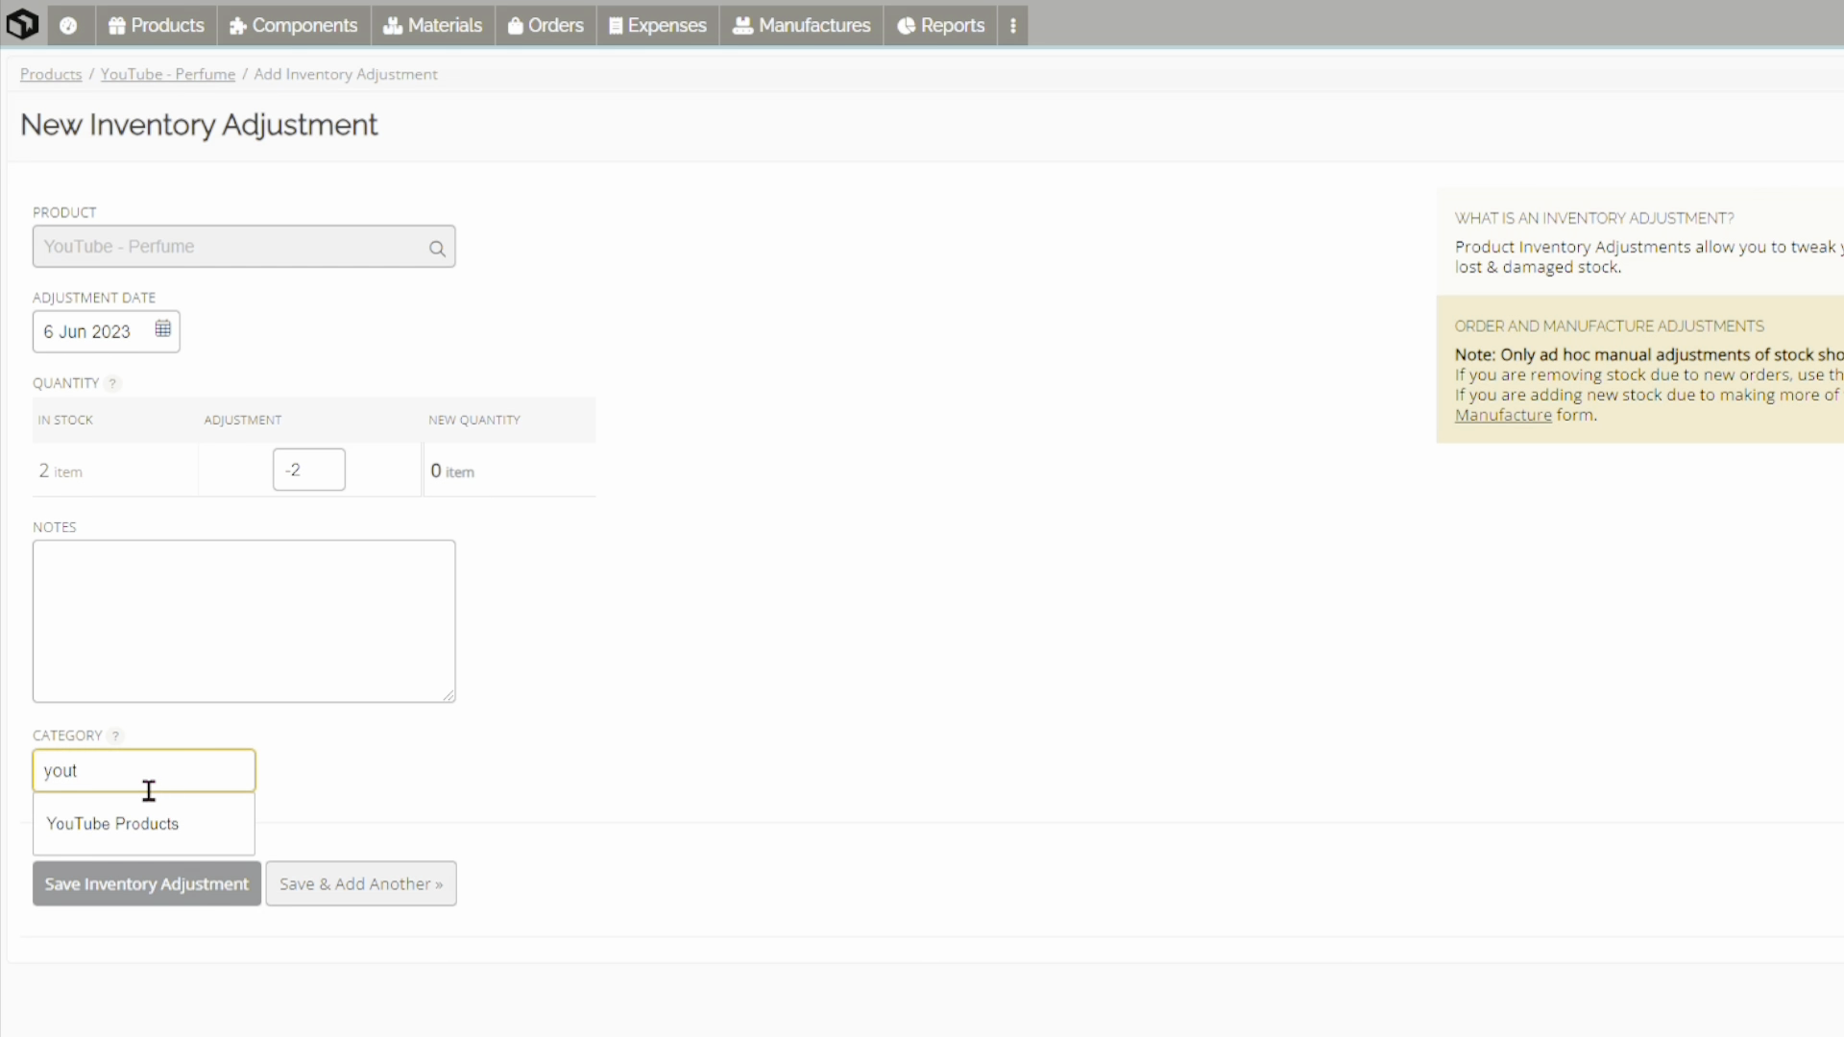
pyautogui.click(152, 831)
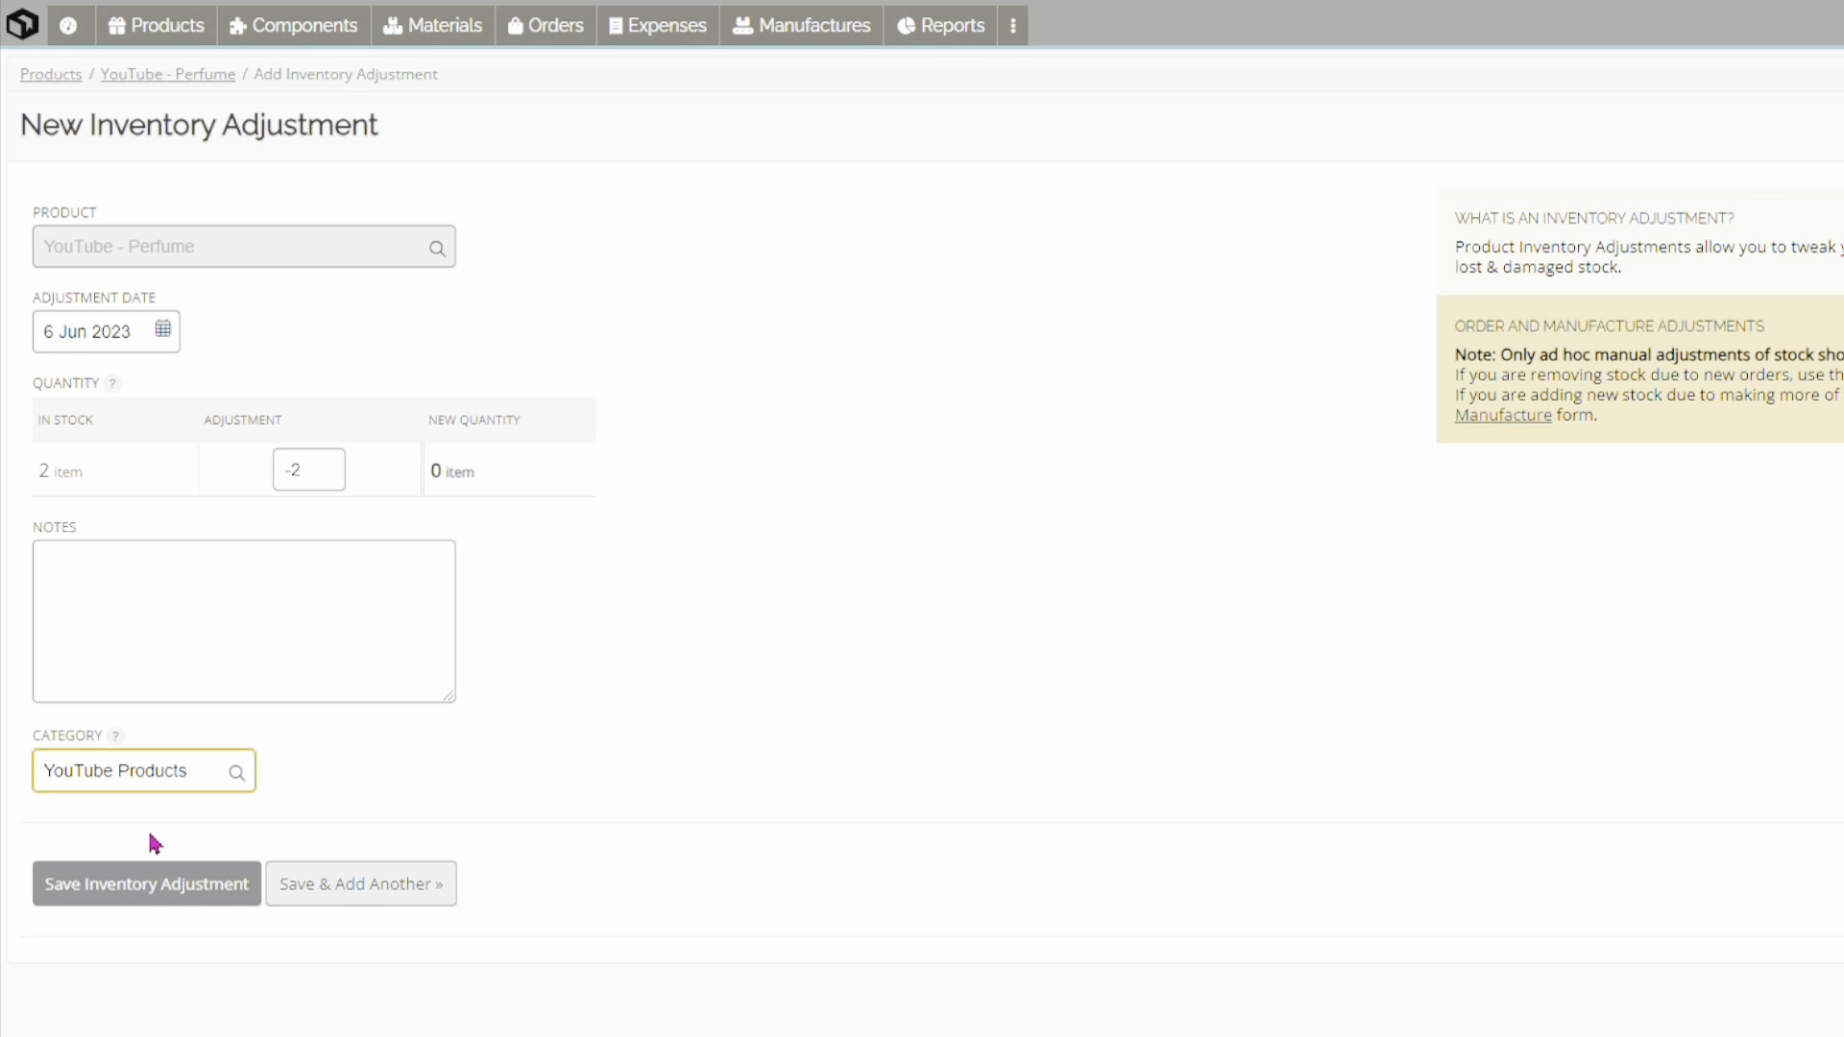
pyautogui.click(125, 883)
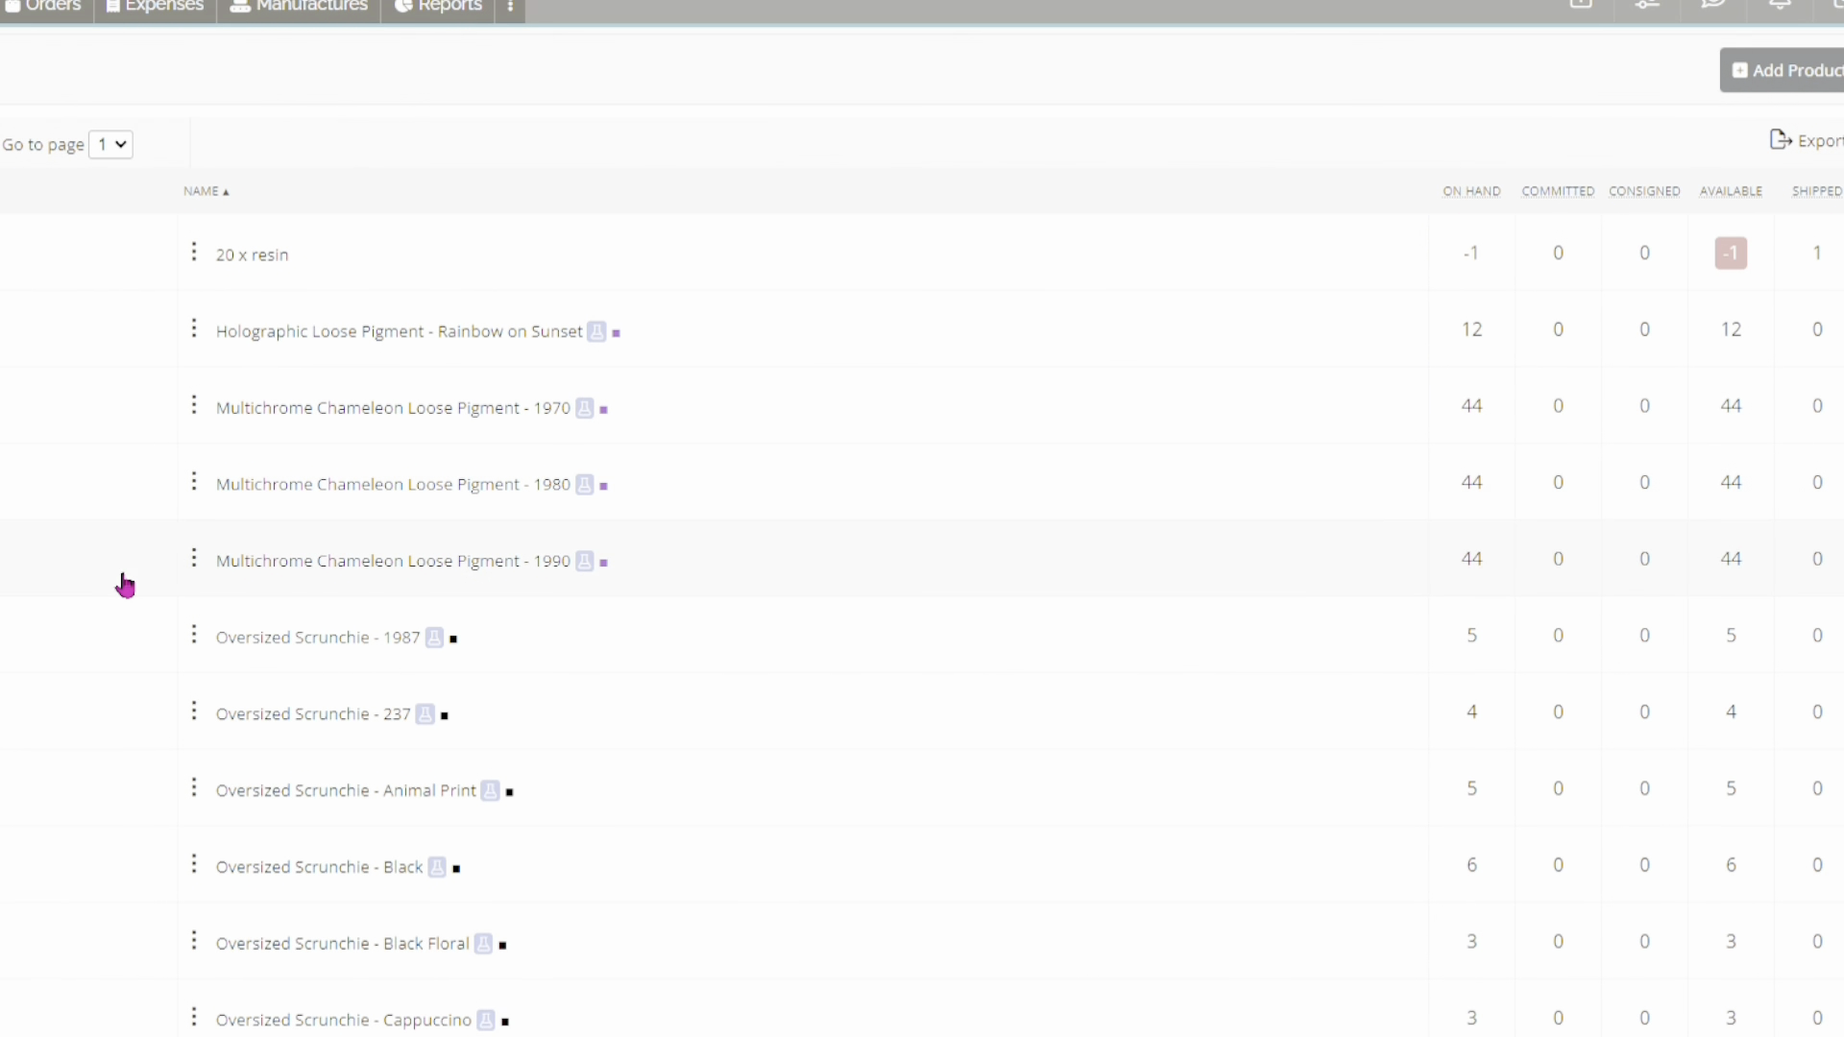
# Remove YouTube - Perfume from the products list with a batch action and check the updated list.
pyautogui.scroll(-10, 119, 584)
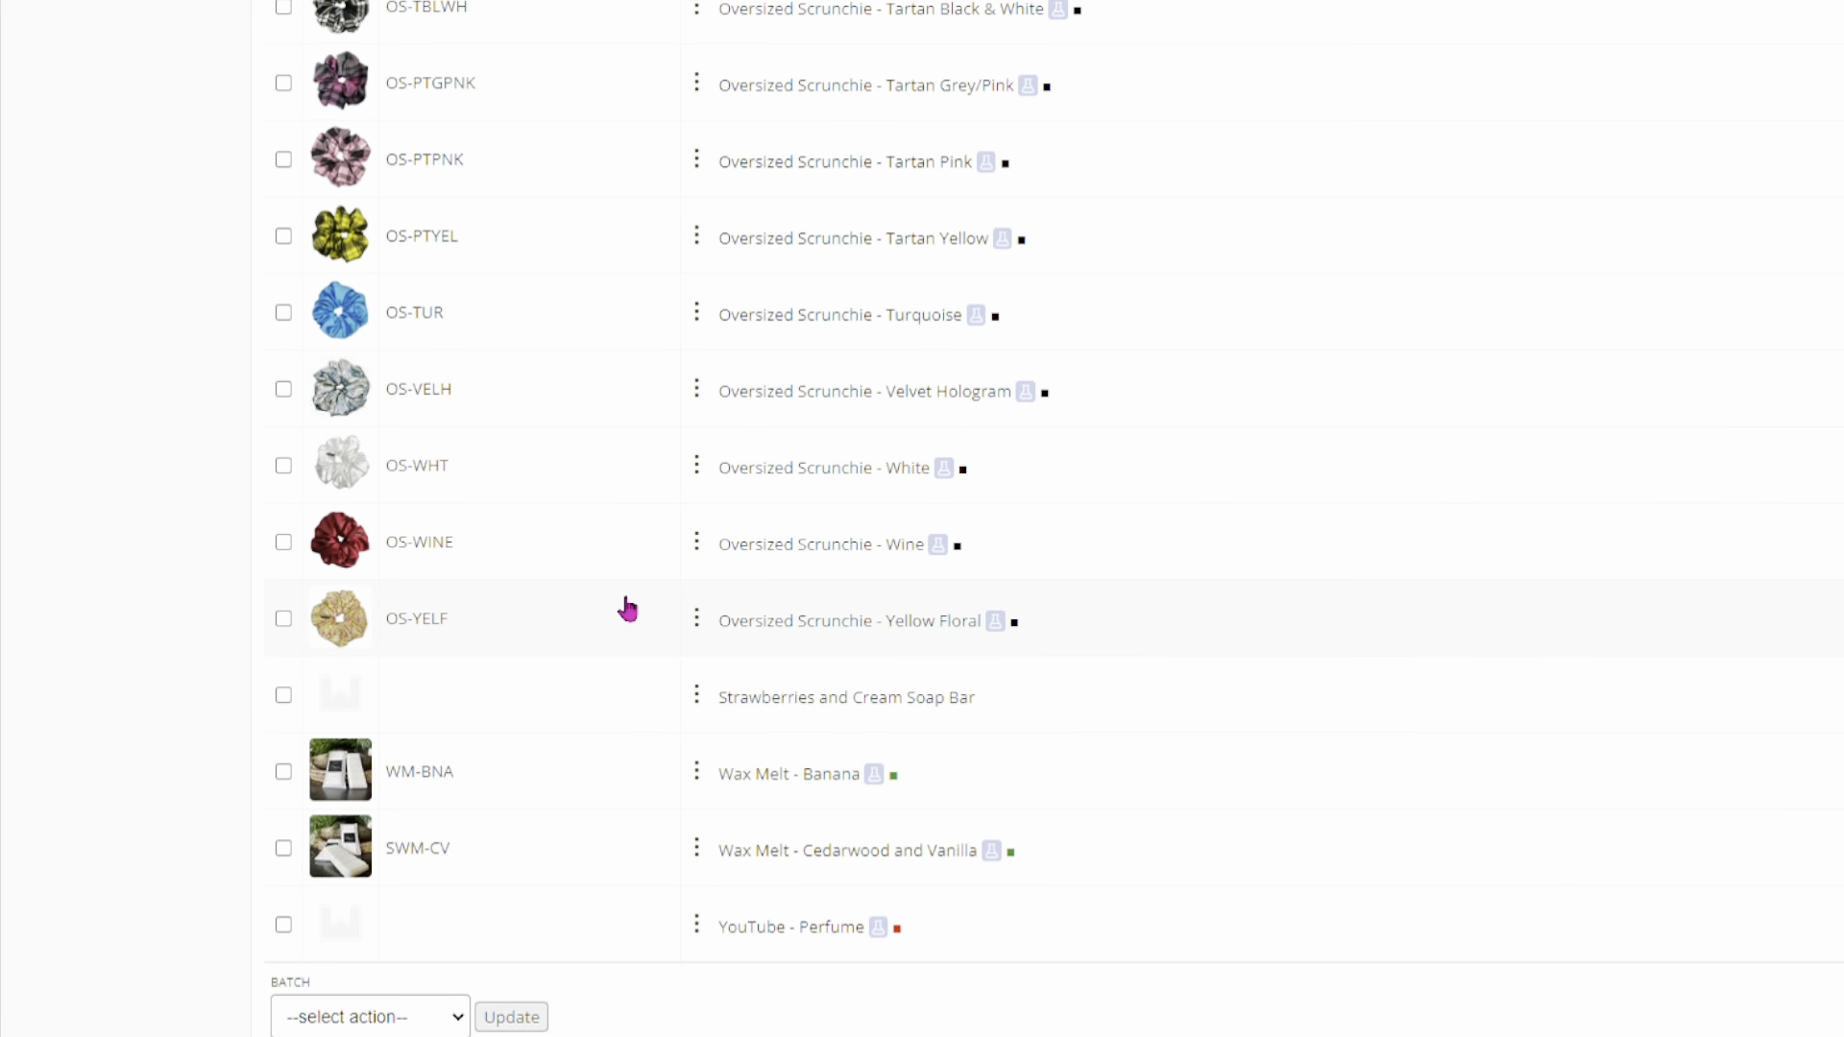
pyautogui.click(593, 947)
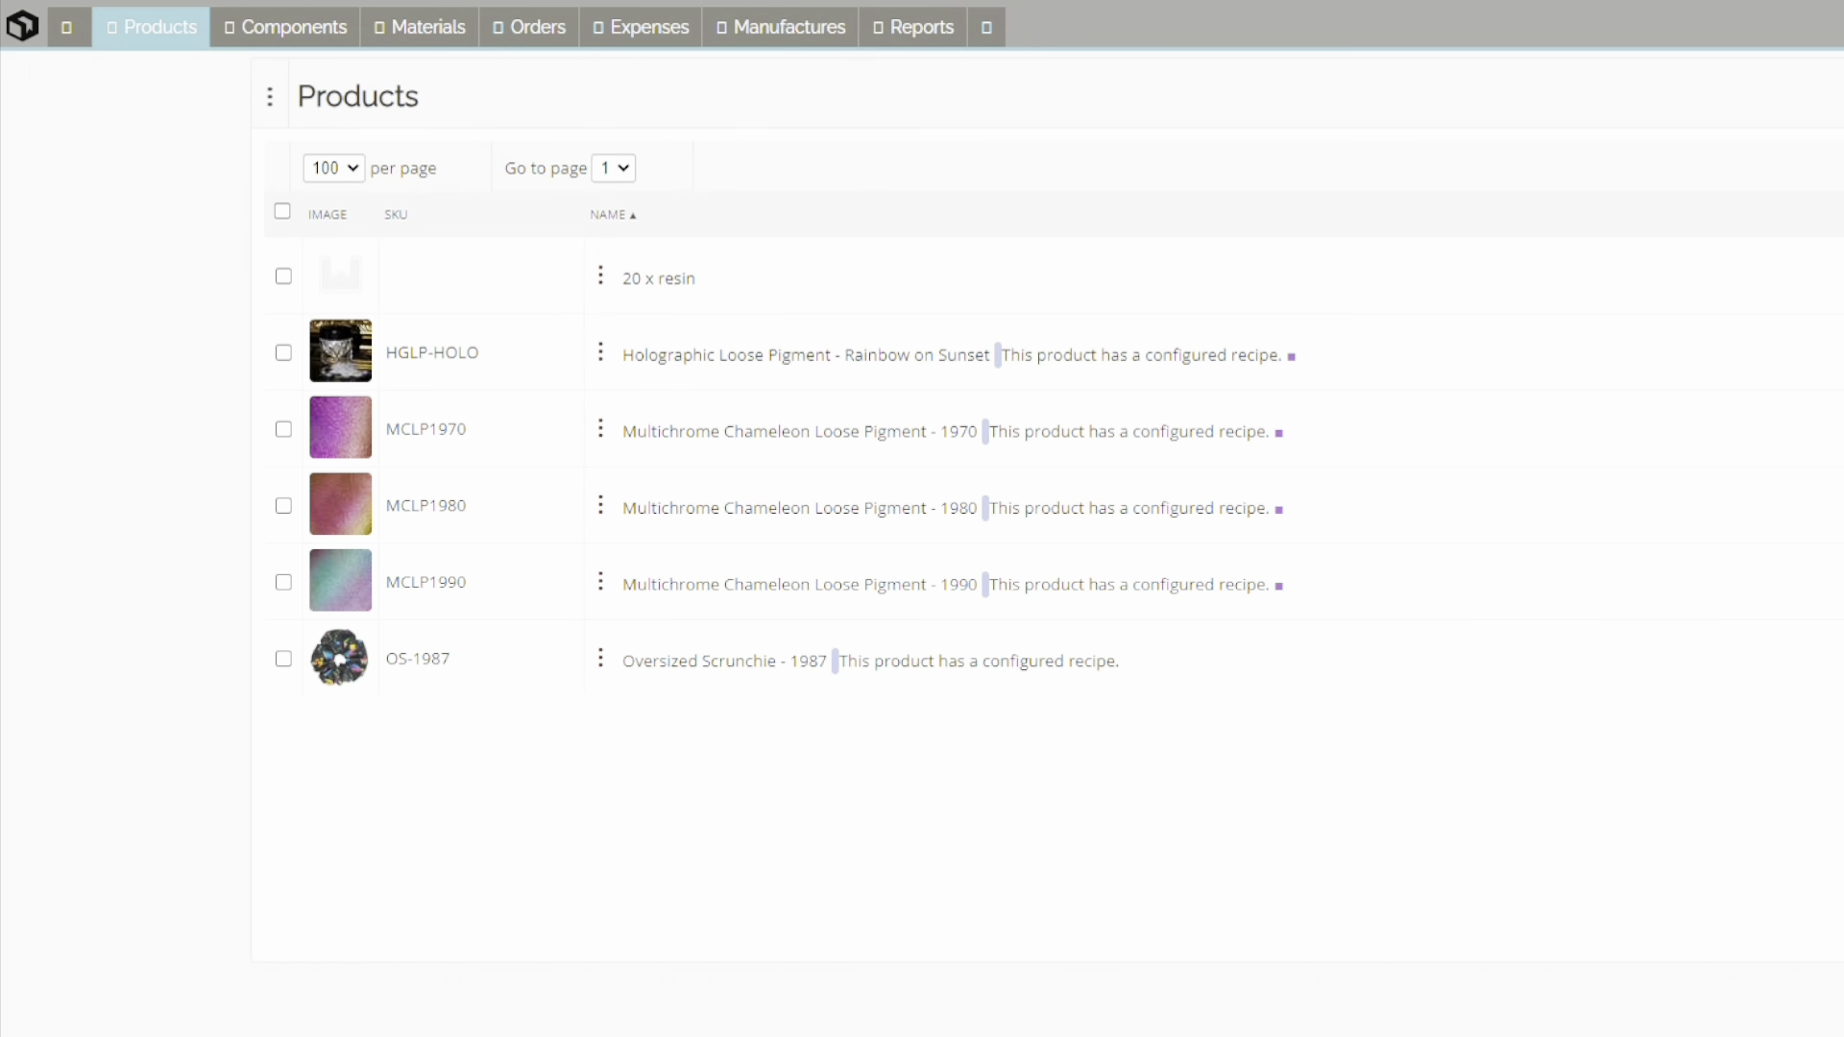
pyautogui.scroll(-20, 596, 936)
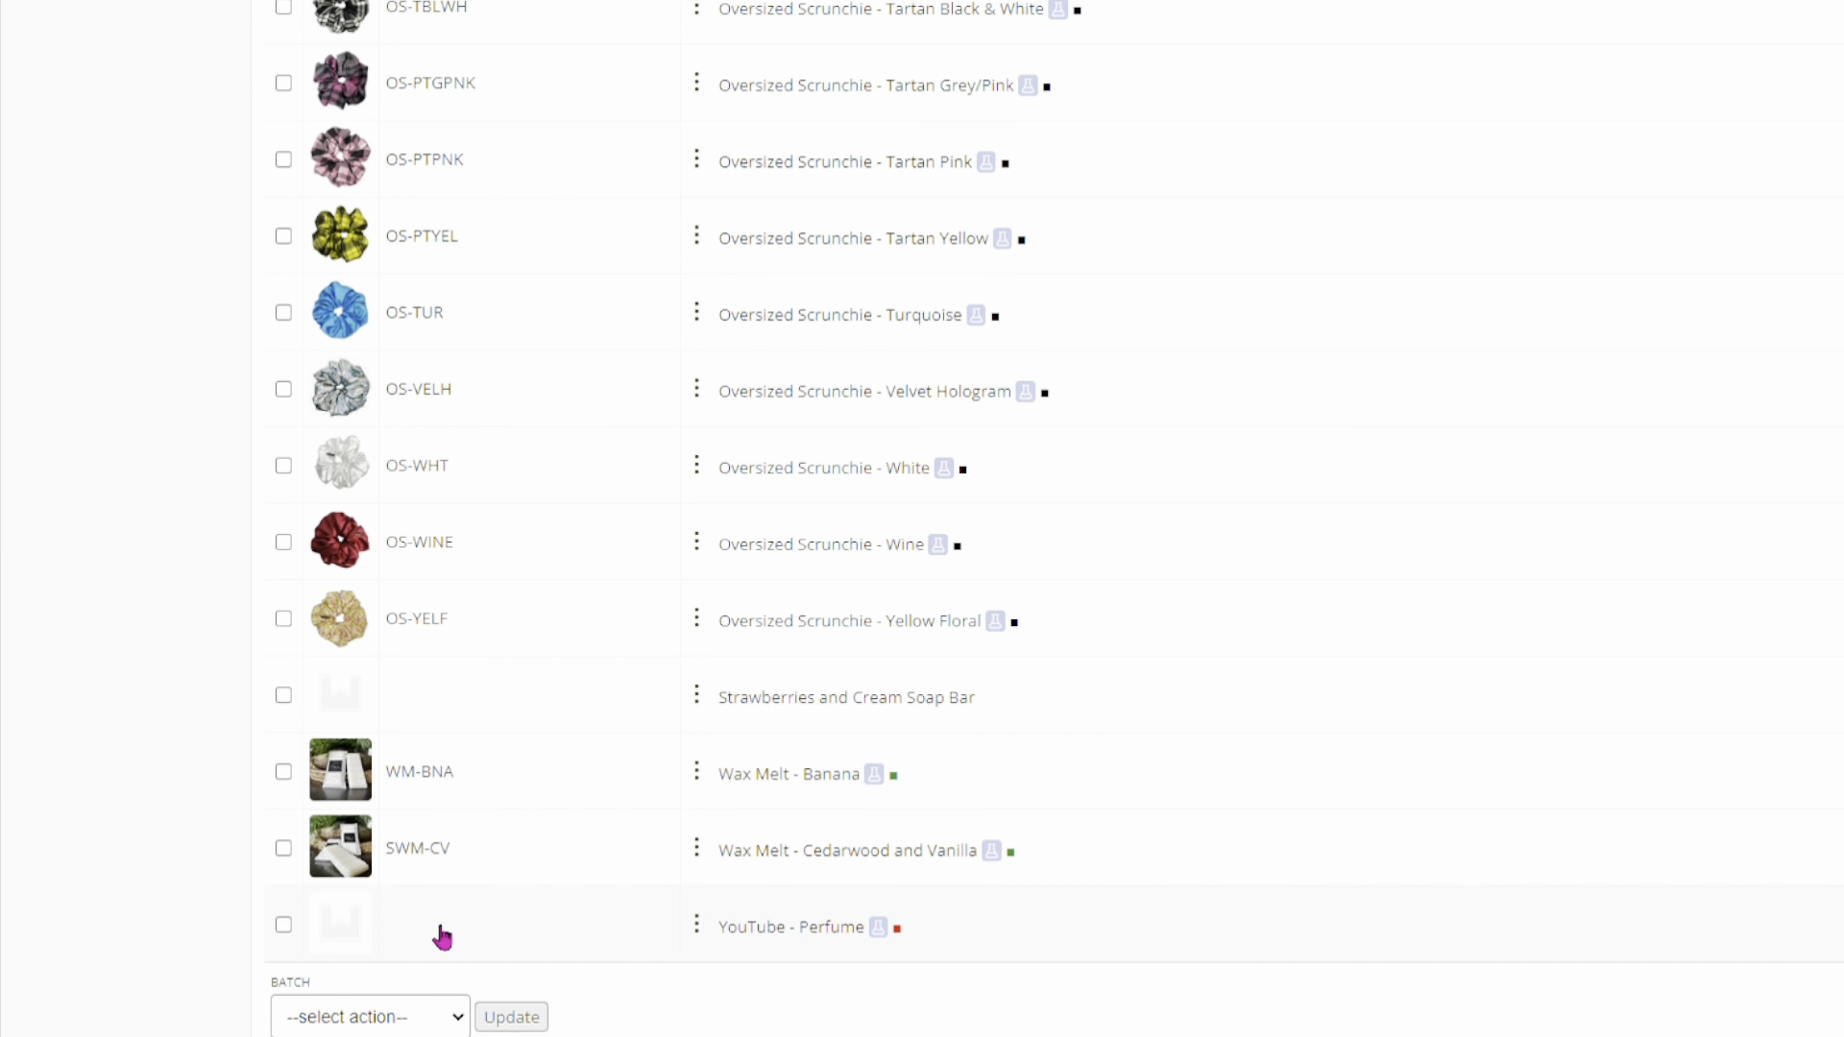
pyautogui.click(283, 925)
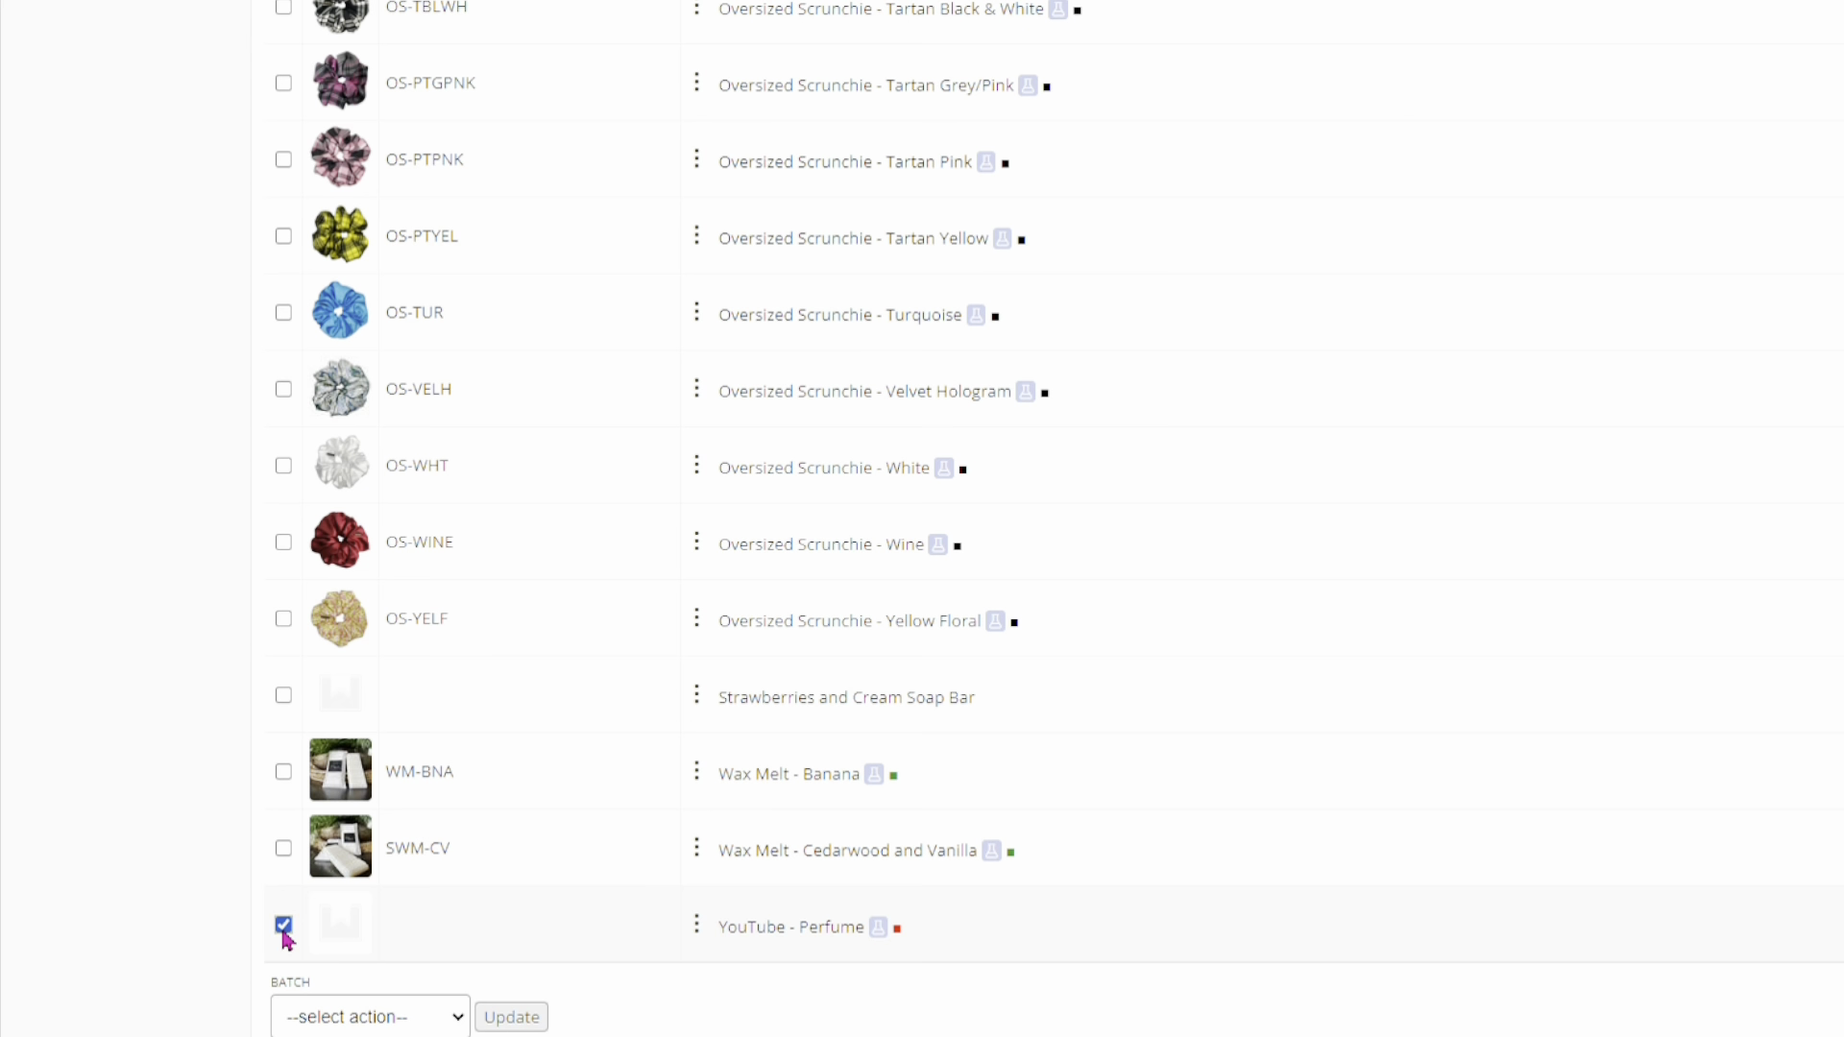
pyautogui.click(459, 1024)
pyautogui.click(369, 1024)
pyautogui.scroll(-3, 511, 967)
pyautogui.click(531, 855)
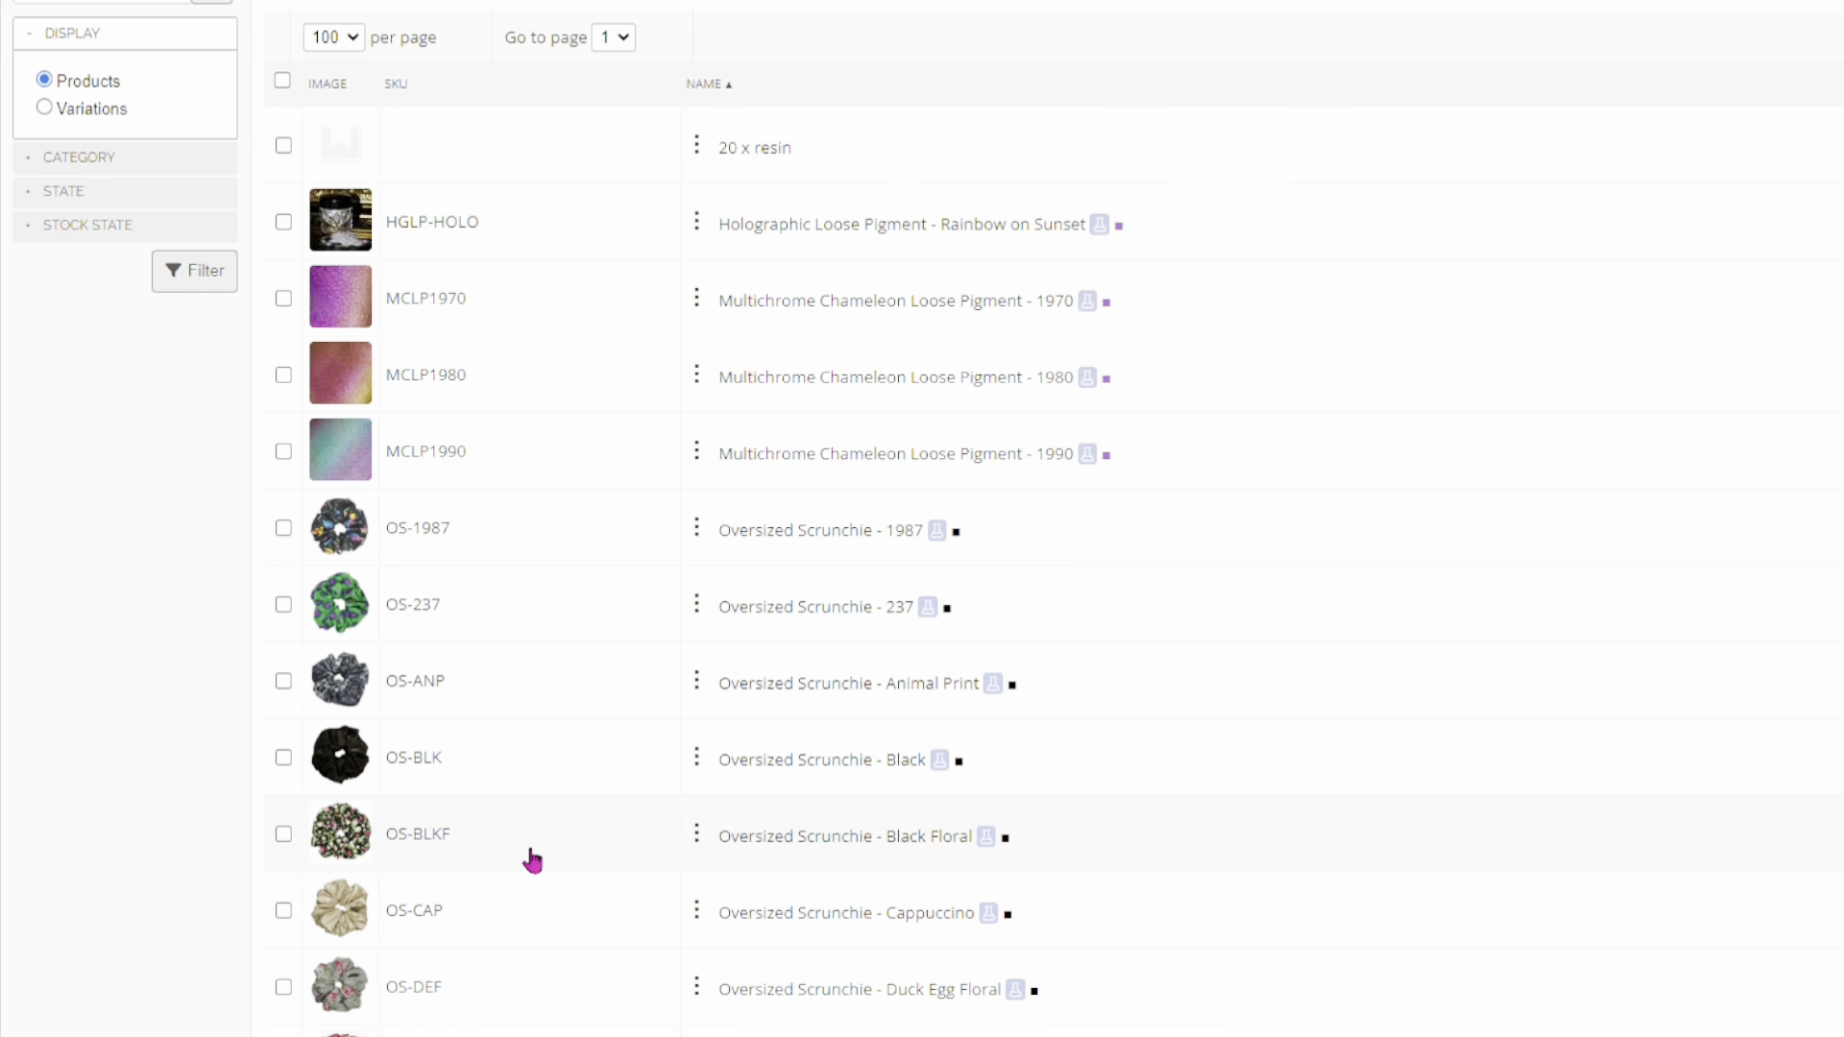
pyautogui.scroll(-20, 531, 861)
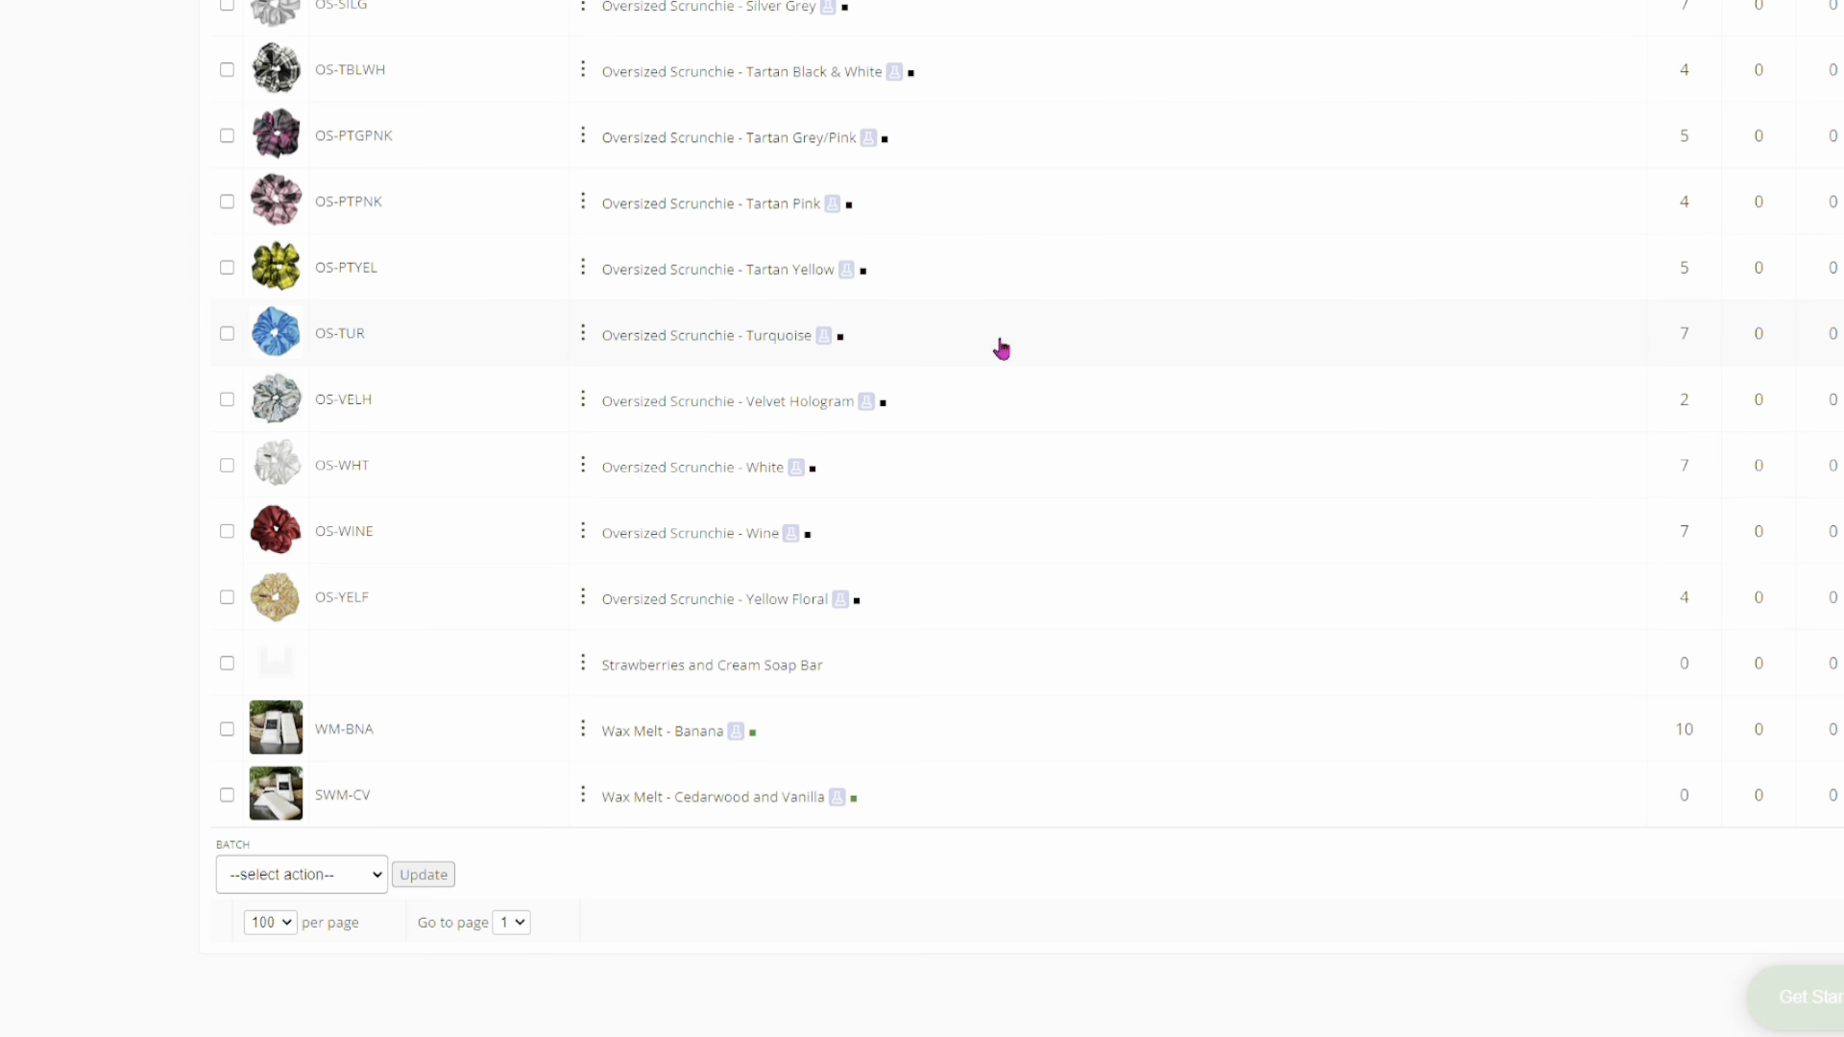
pyautogui.scroll(20, 999, 345)
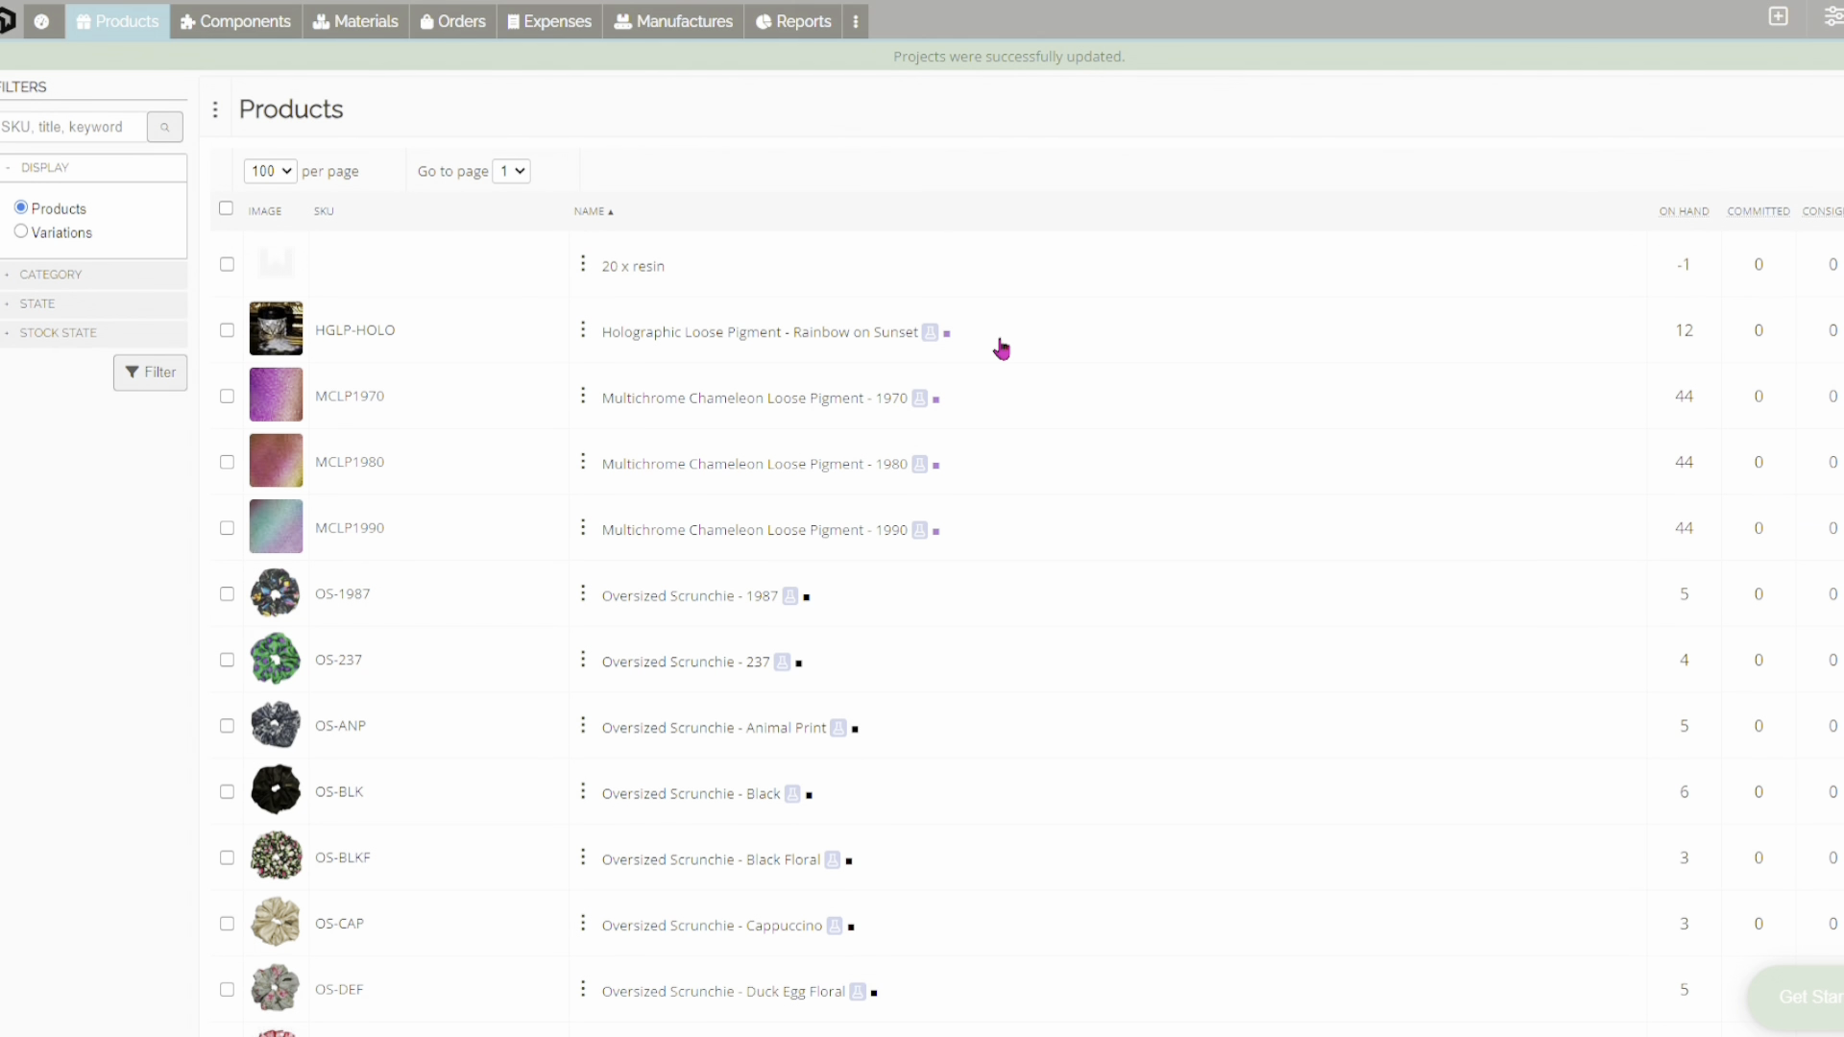
# Open the reports overview and look through the available materials, products and orders reports.
pyautogui.click(804, 23)
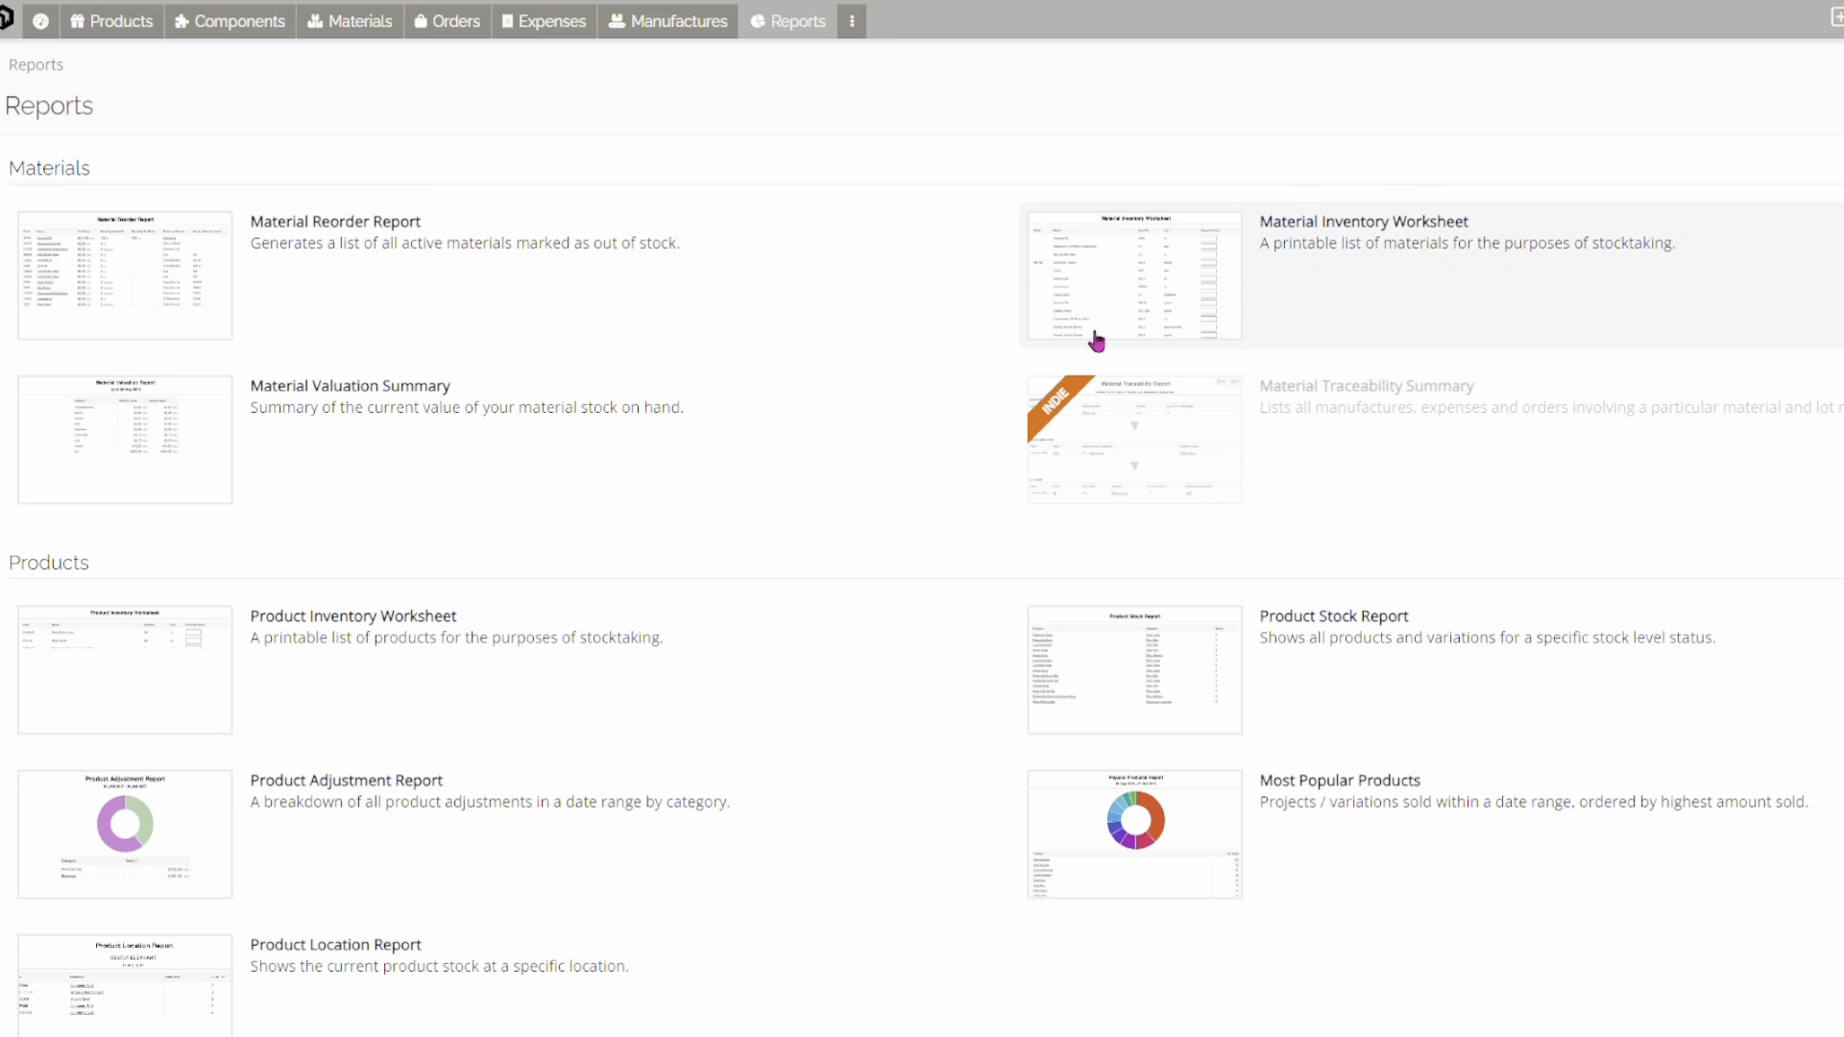
pyautogui.scroll(-2, 679, 514)
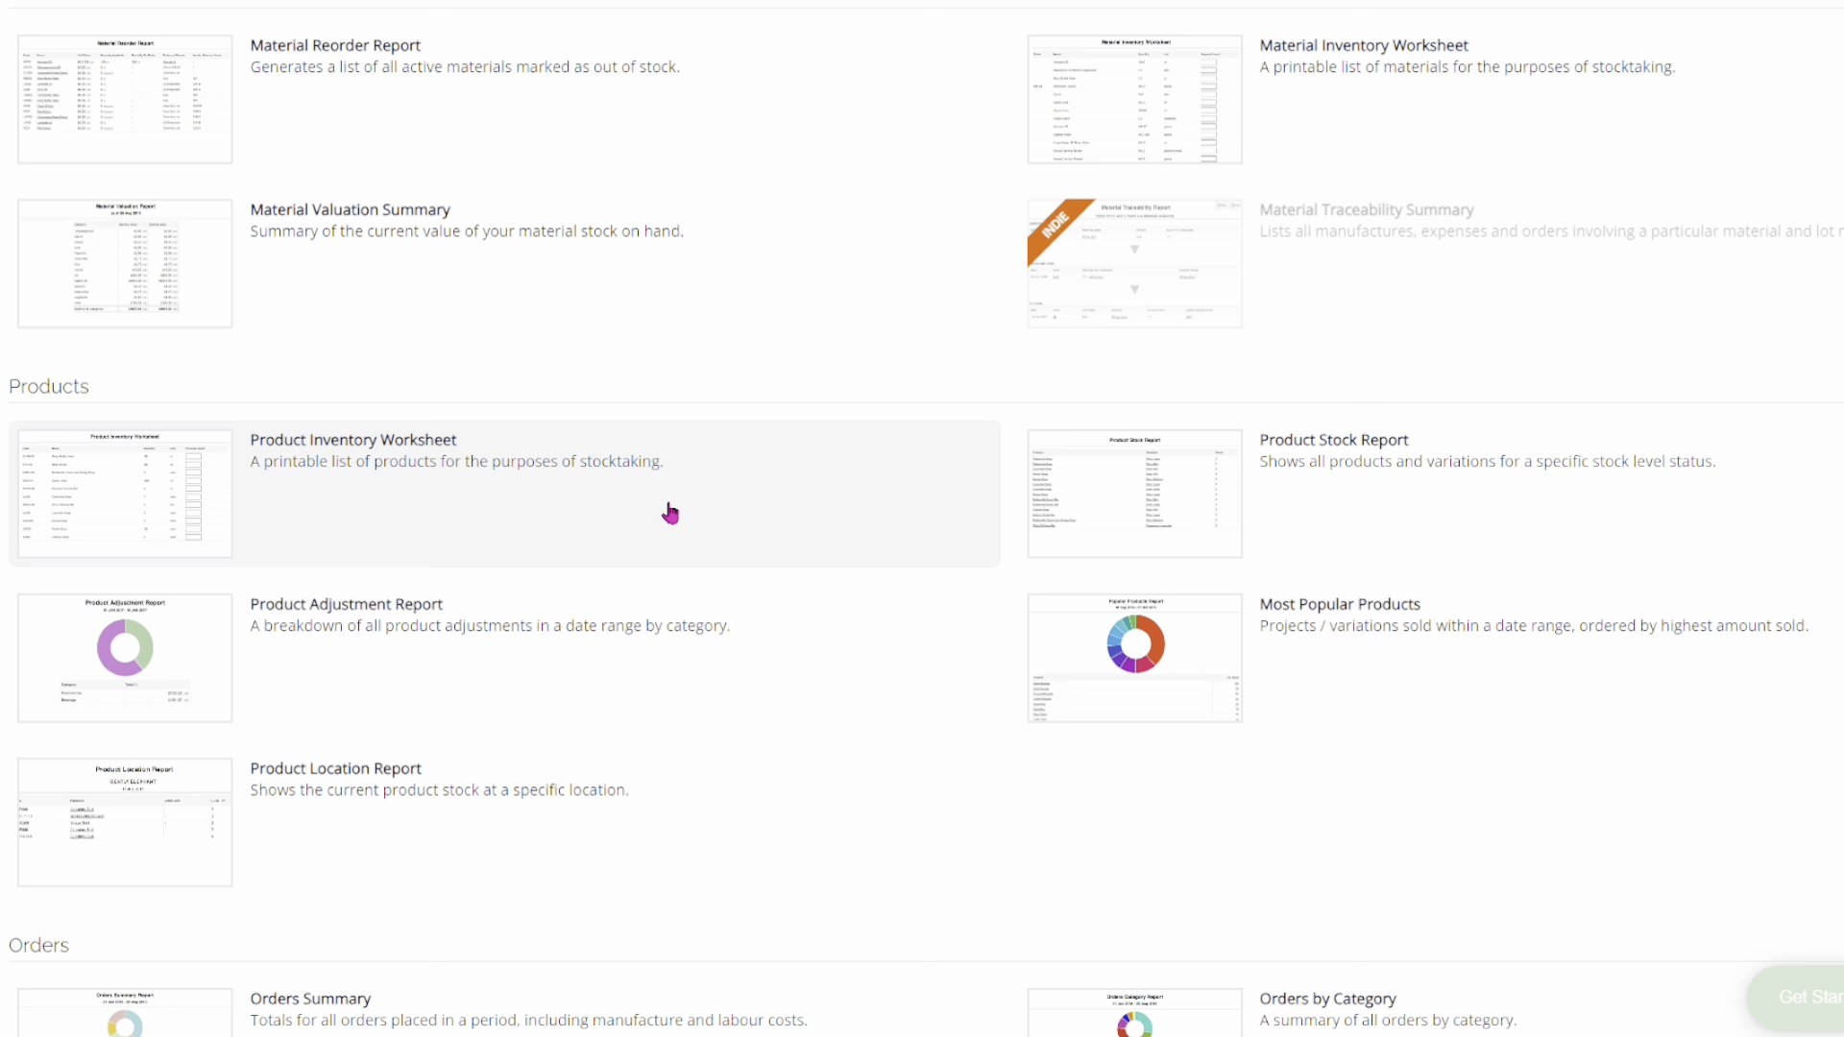
pyautogui.scroll(-6, 671, 514)
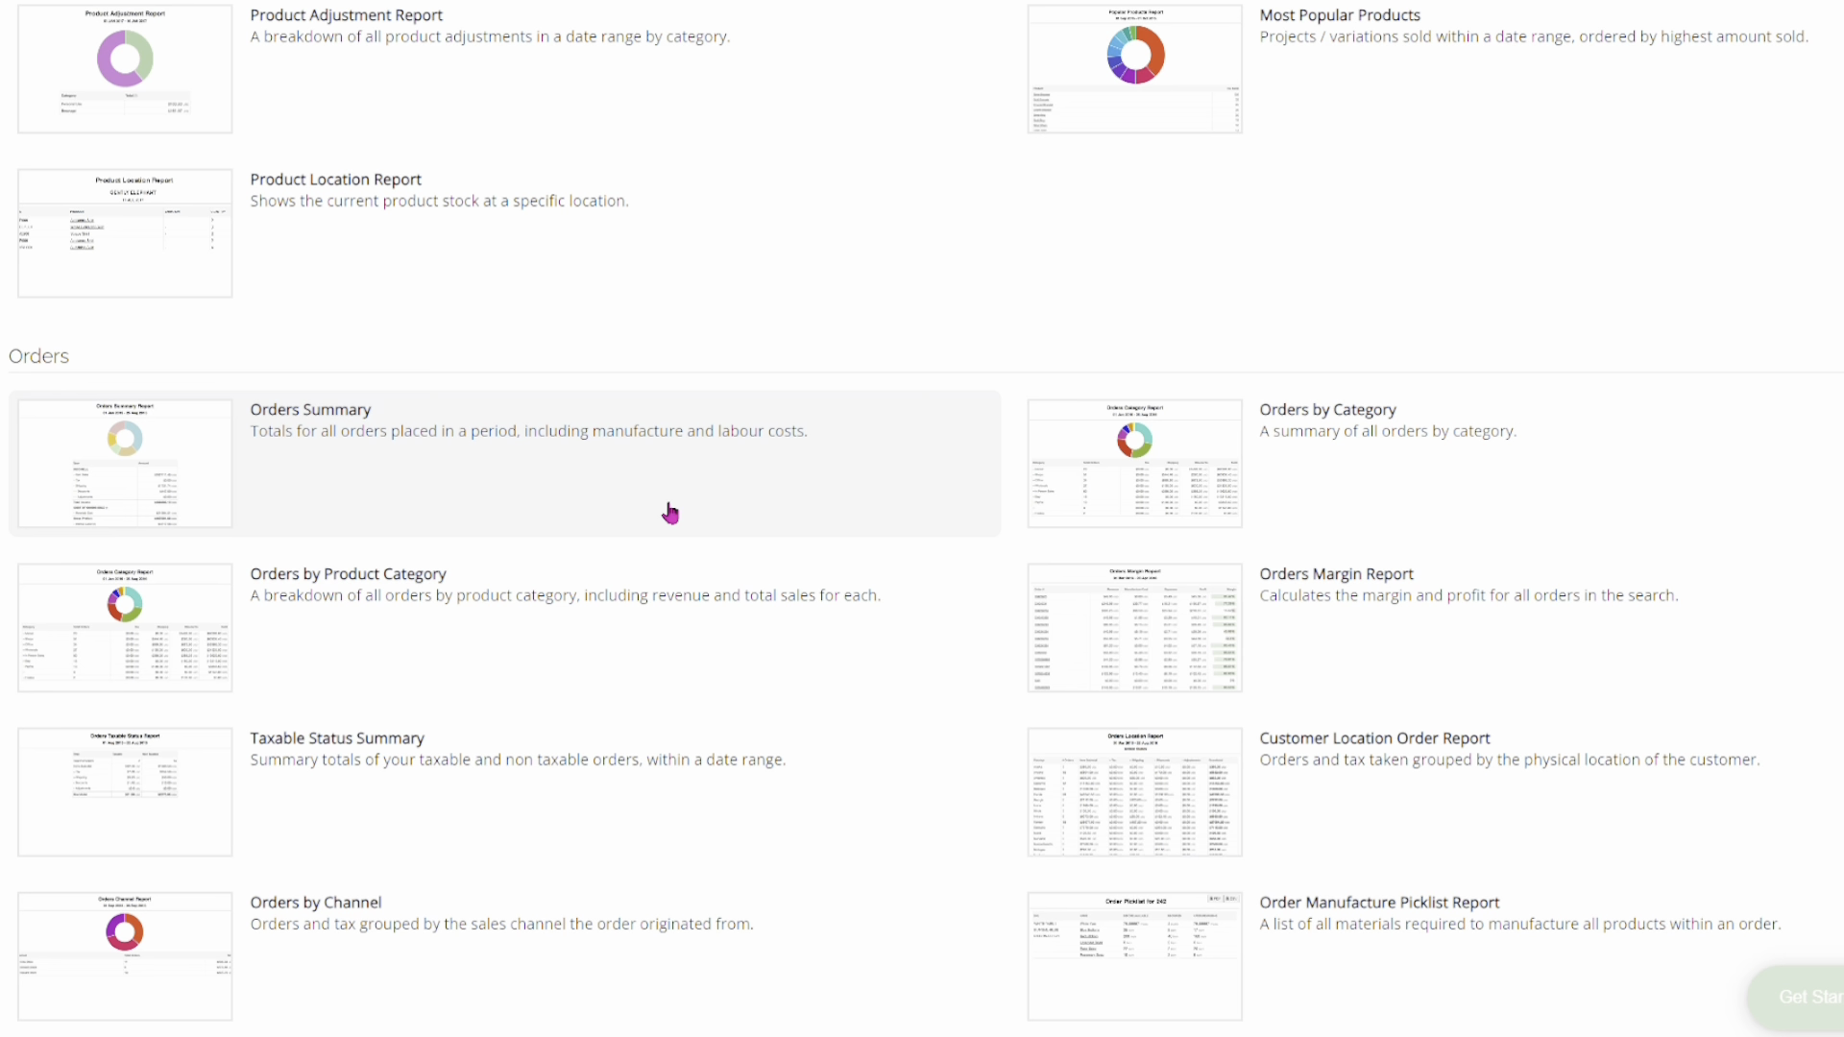
pyautogui.scroll(3, 670, 514)
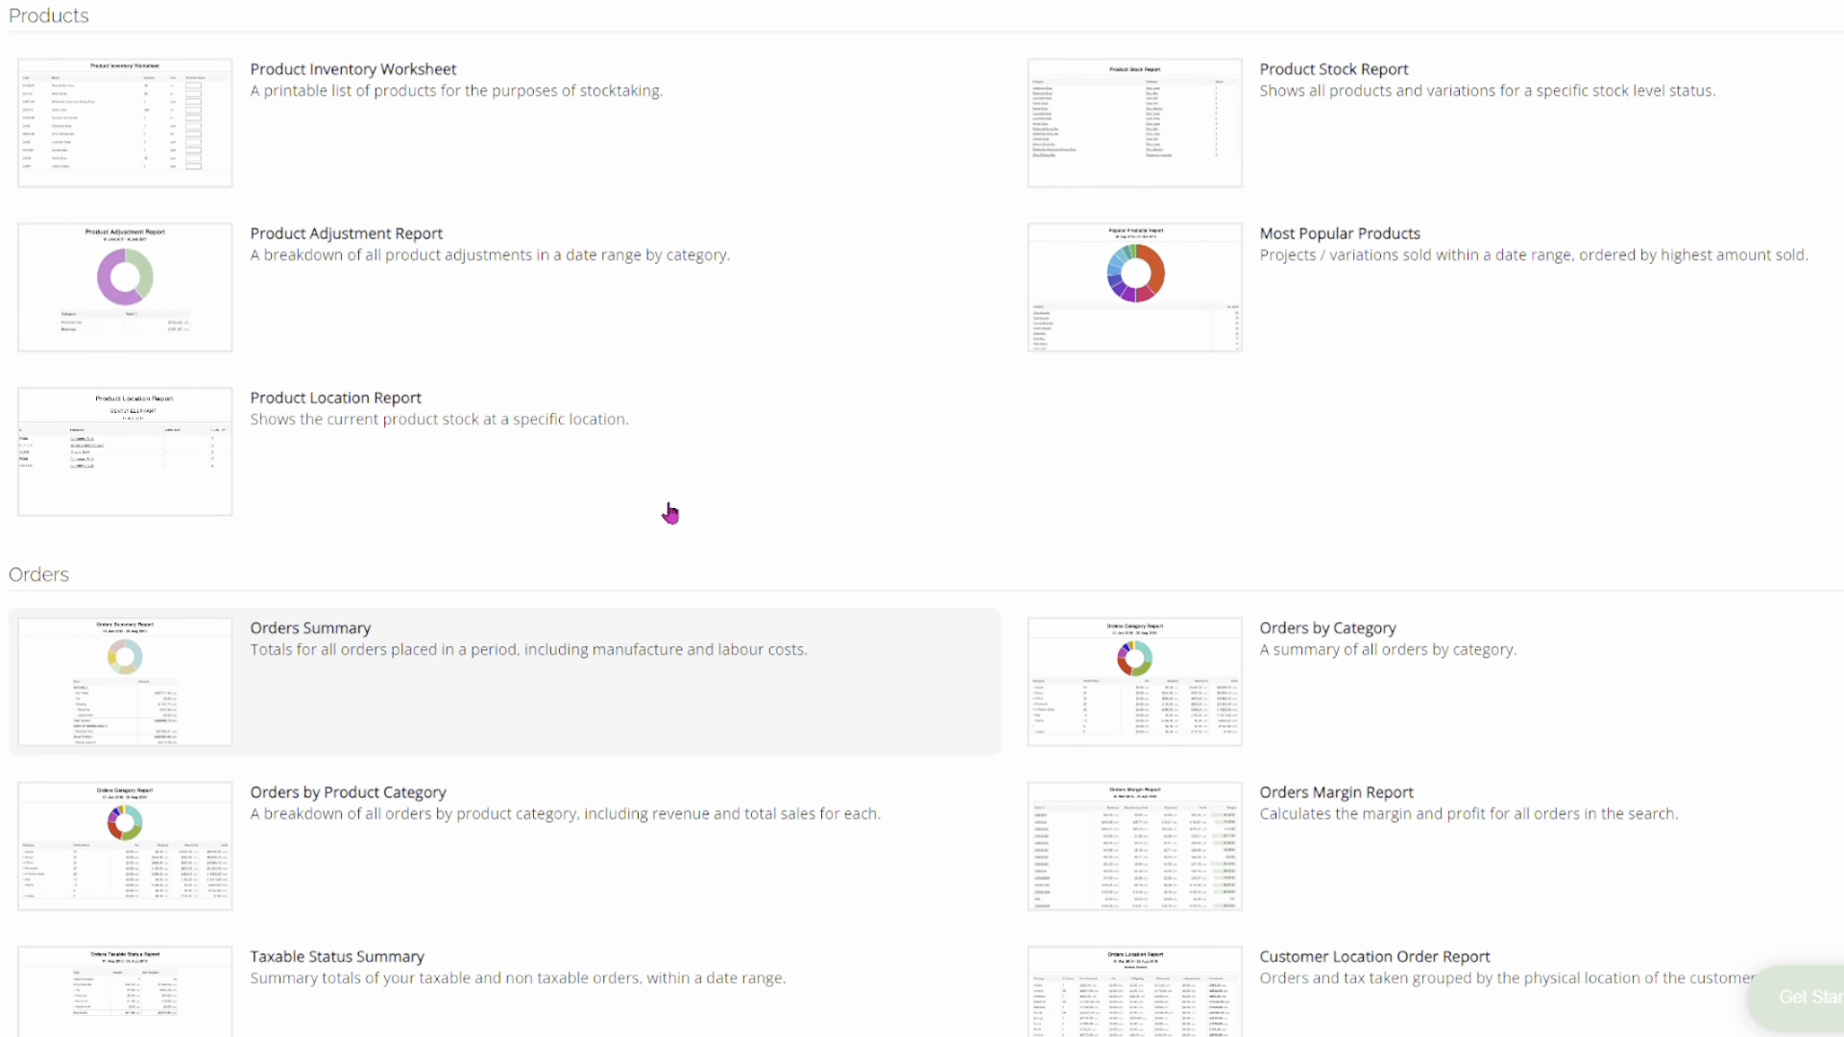
pyautogui.scroll(5, 670, 514)
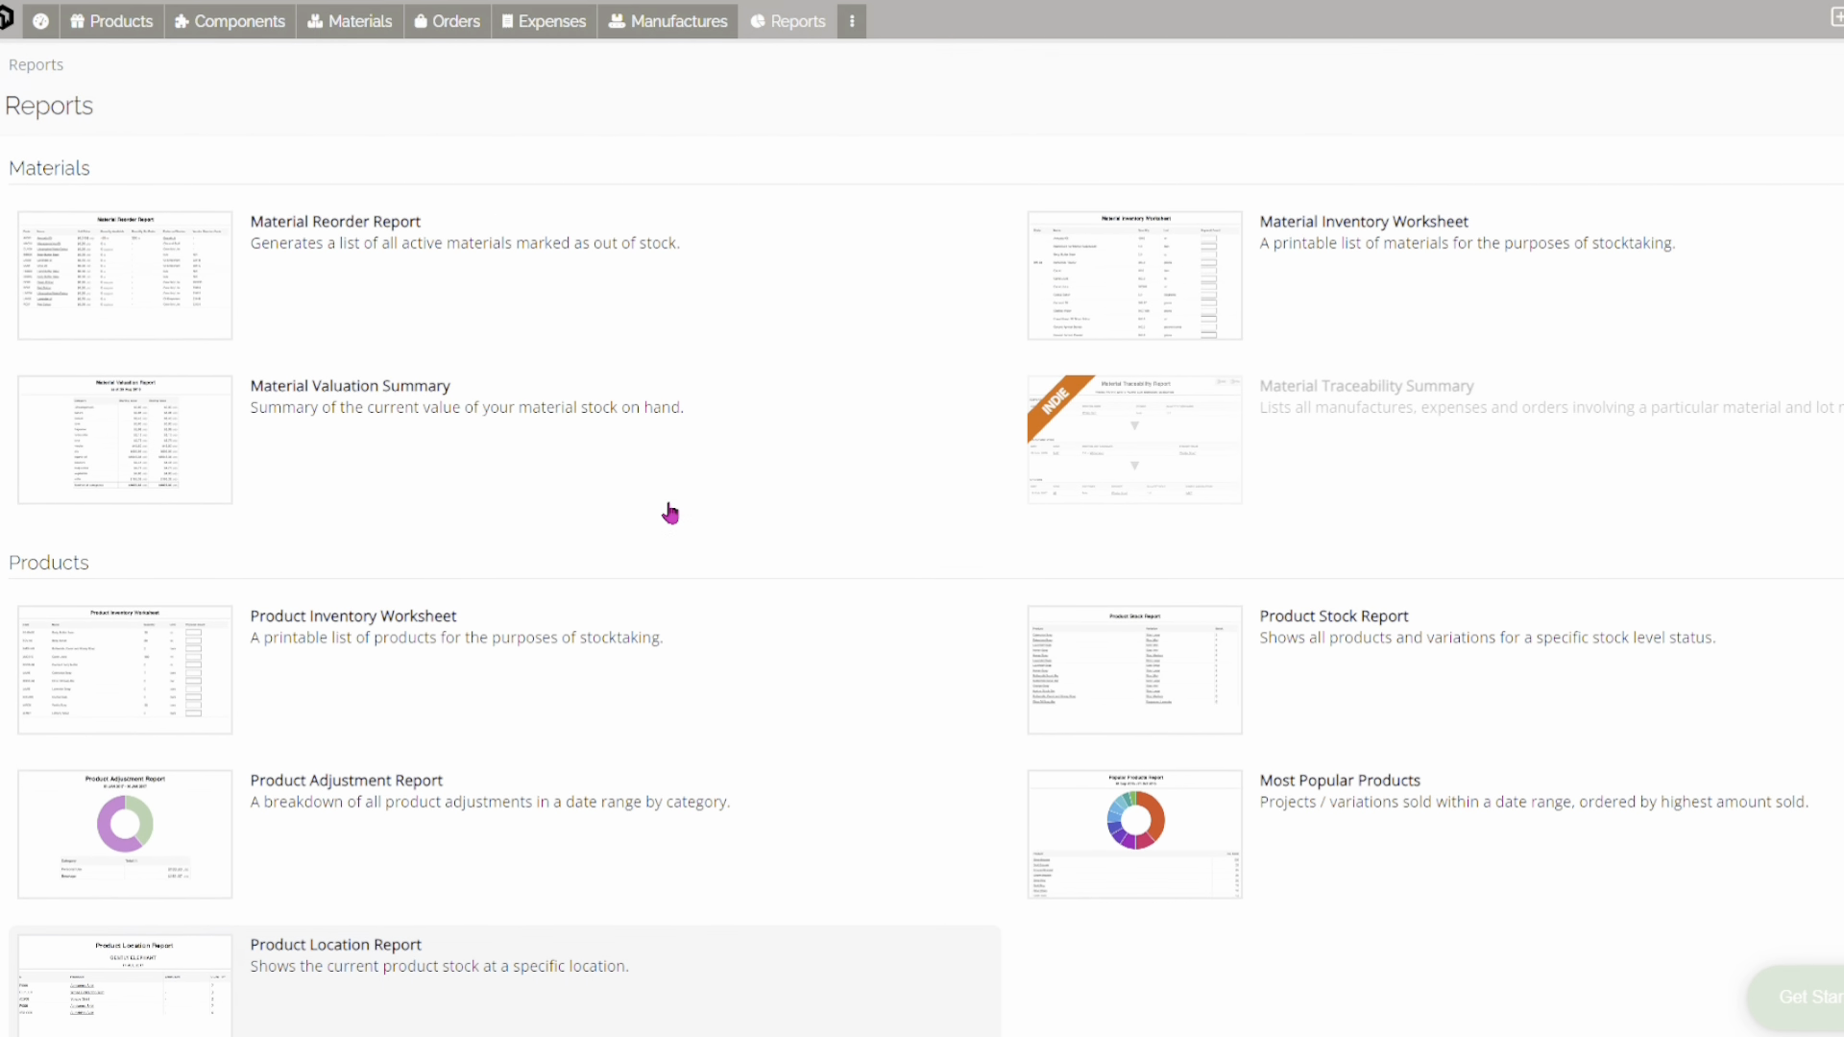